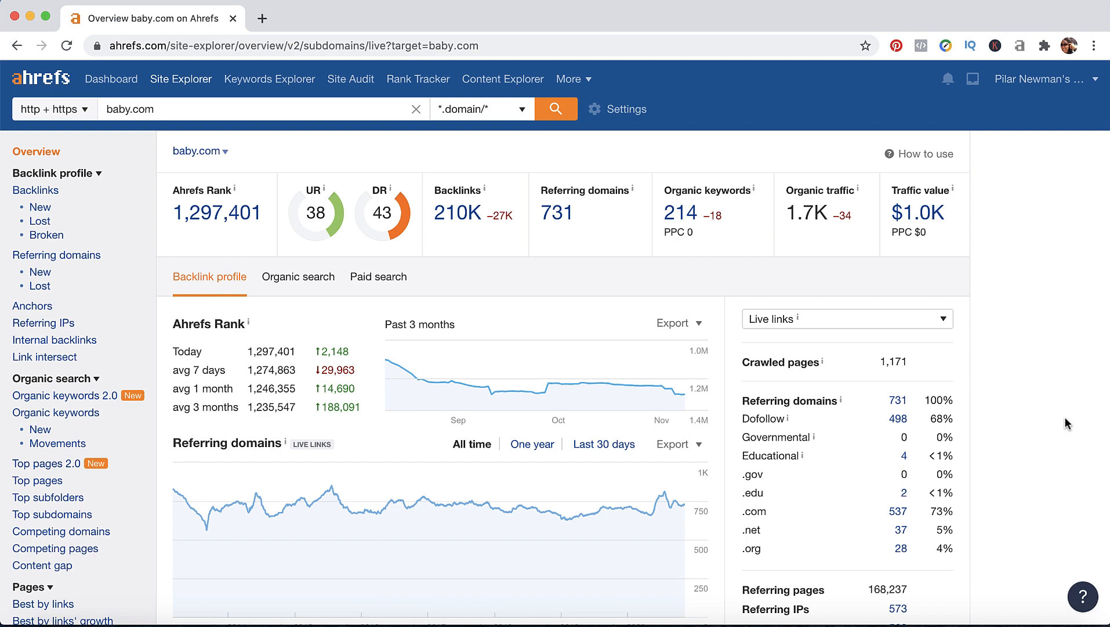
Review the backlink profile overview for baby.com, from the rank summary through the link charts to the anchors list
{"action": "scroll", "coordinate": [1065, 417], "scroll_direction": "down", "scroll_amount": 10}
{"action": "scroll", "coordinate": [1065, 416], "scroll_direction": "down", "scroll_amount": 7}
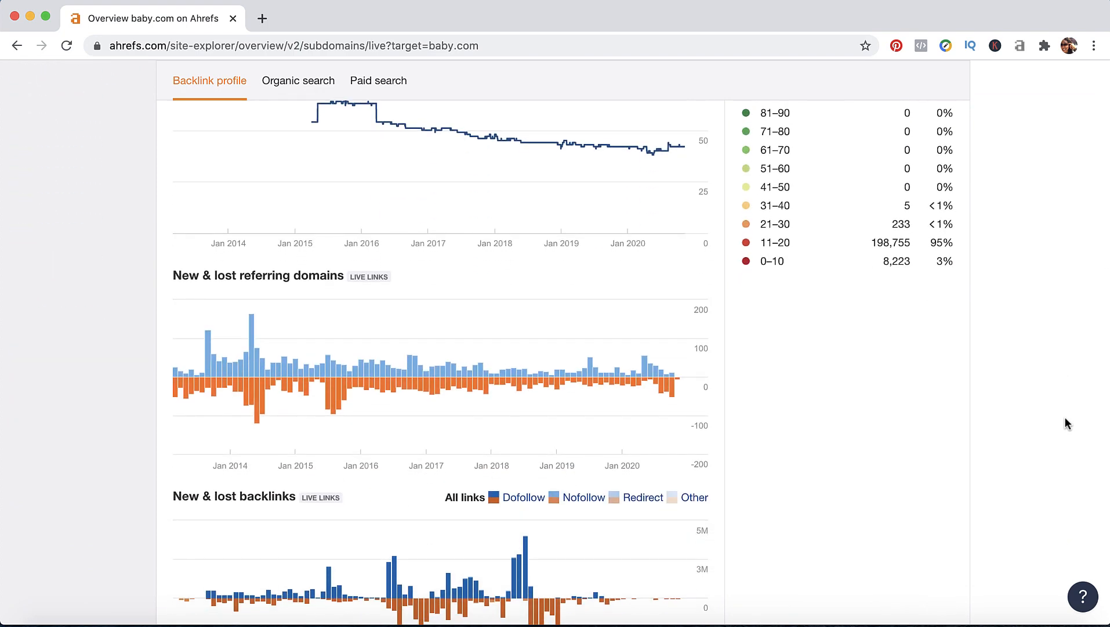
{"action": "scroll", "coordinate": [1065, 417], "scroll_direction": "down", "scroll_amount": 6}
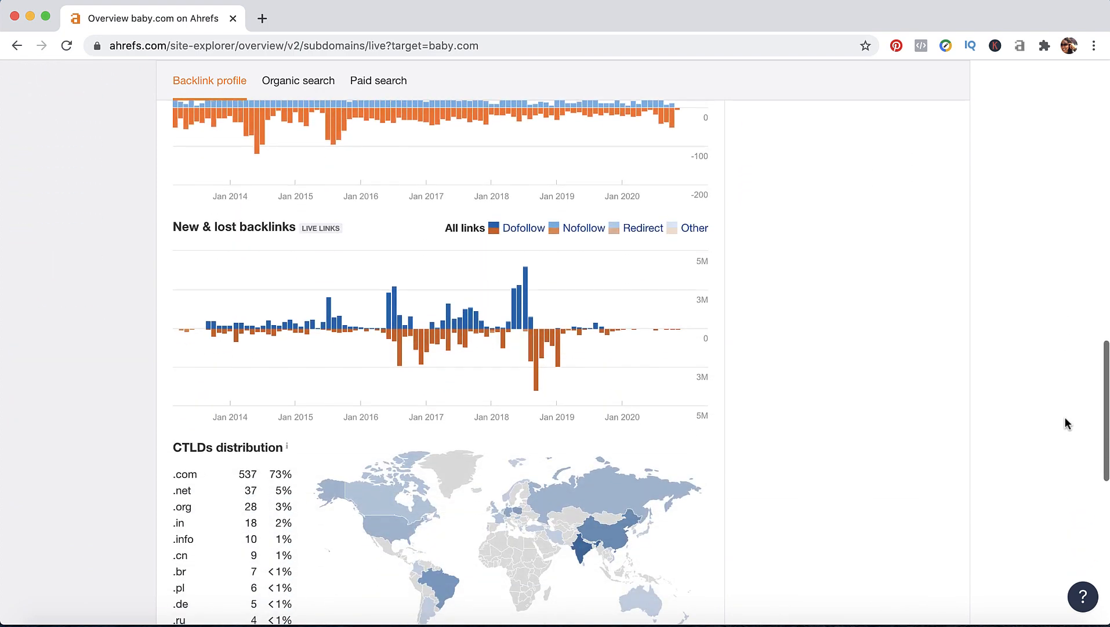
{"action": "scroll", "coordinate": [1066, 423], "scroll_direction": "down", "scroll_amount": 8}
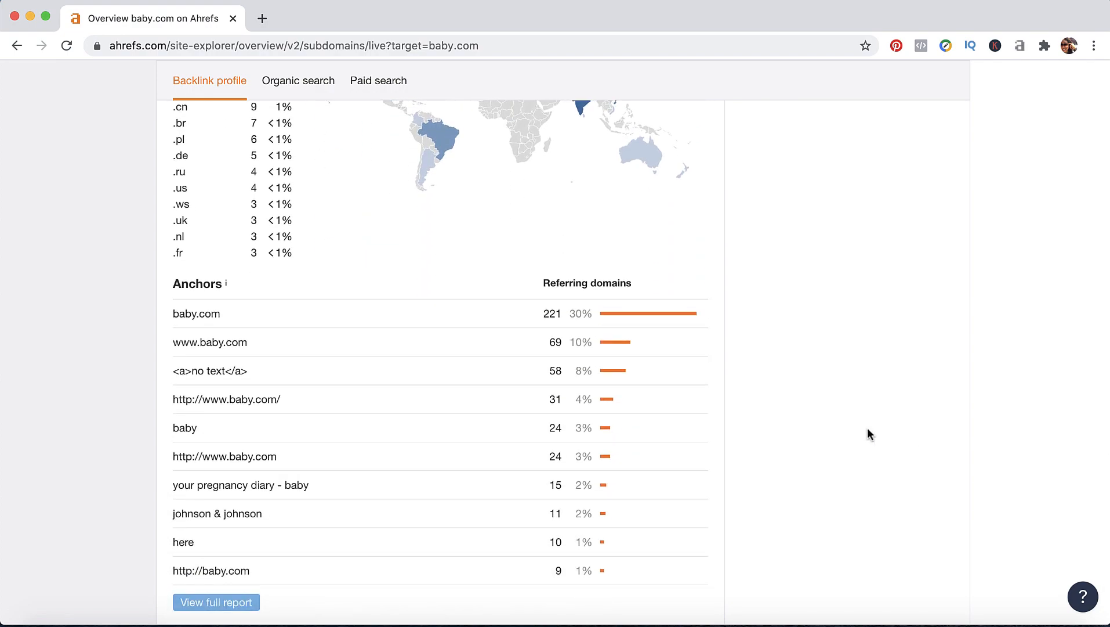
{"action": "scroll", "coordinate": [868, 428], "scroll_direction": "down", "scroll_amount": 2}
{"action": "scroll", "coordinate": [867, 428], "scroll_direction": "up", "scroll_amount": 18}
{"action": "scroll", "coordinate": [868, 432], "scroll_direction": "up", "scroll_amount": 15}
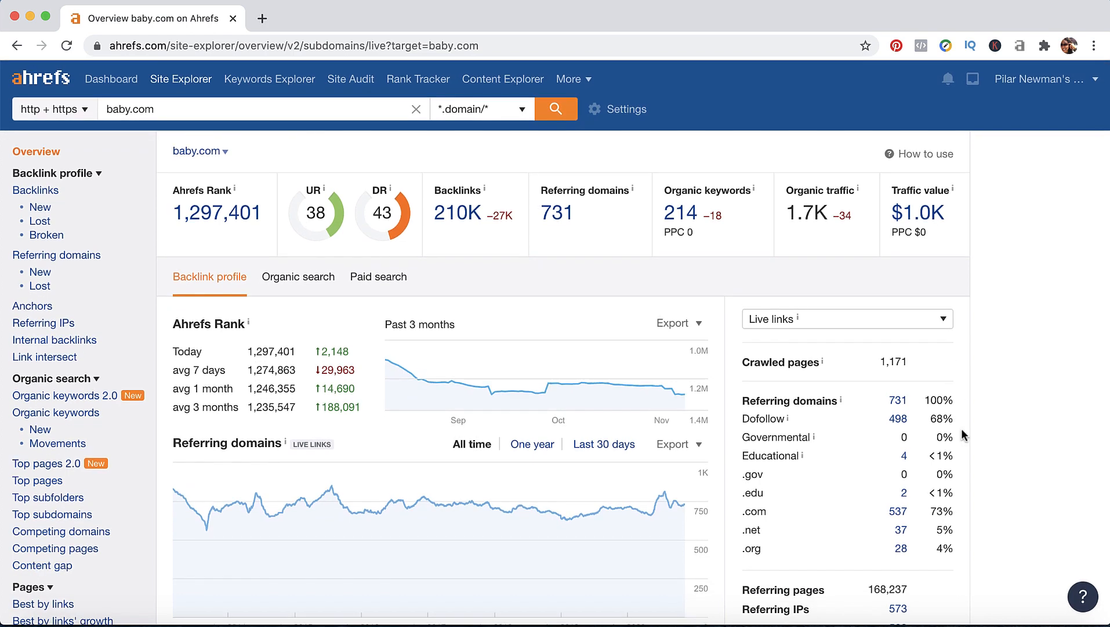
{"action": "scroll", "coordinate": [961, 434], "scroll_direction": "down", "scroll_amount": 1}
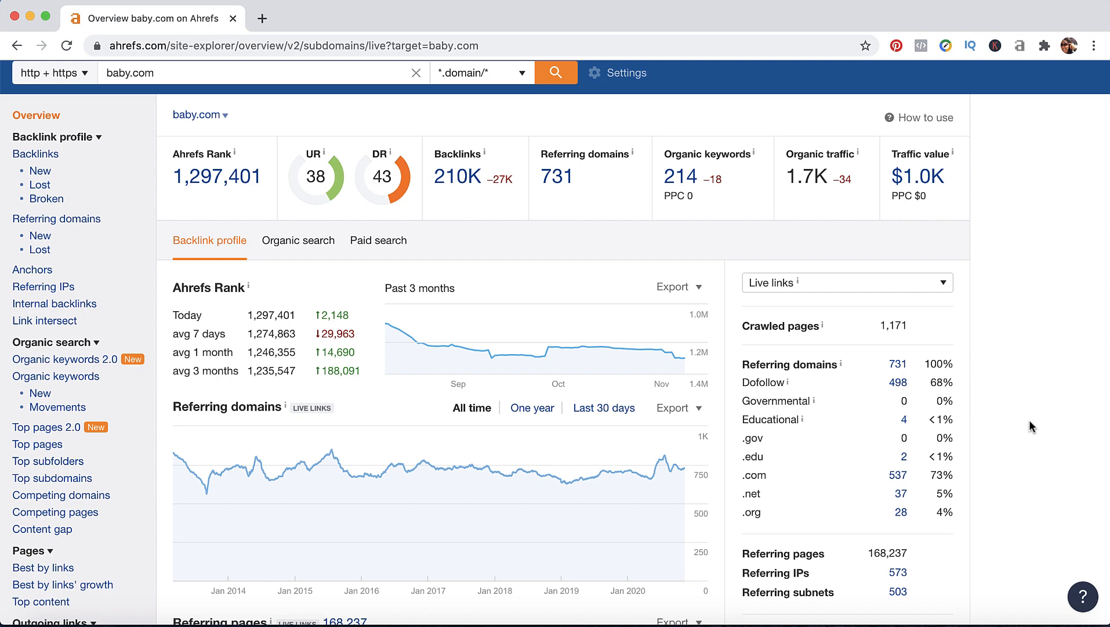
{"action": "scroll", "coordinate": [1029, 427], "scroll_direction": "up", "scroll_amount": 1}
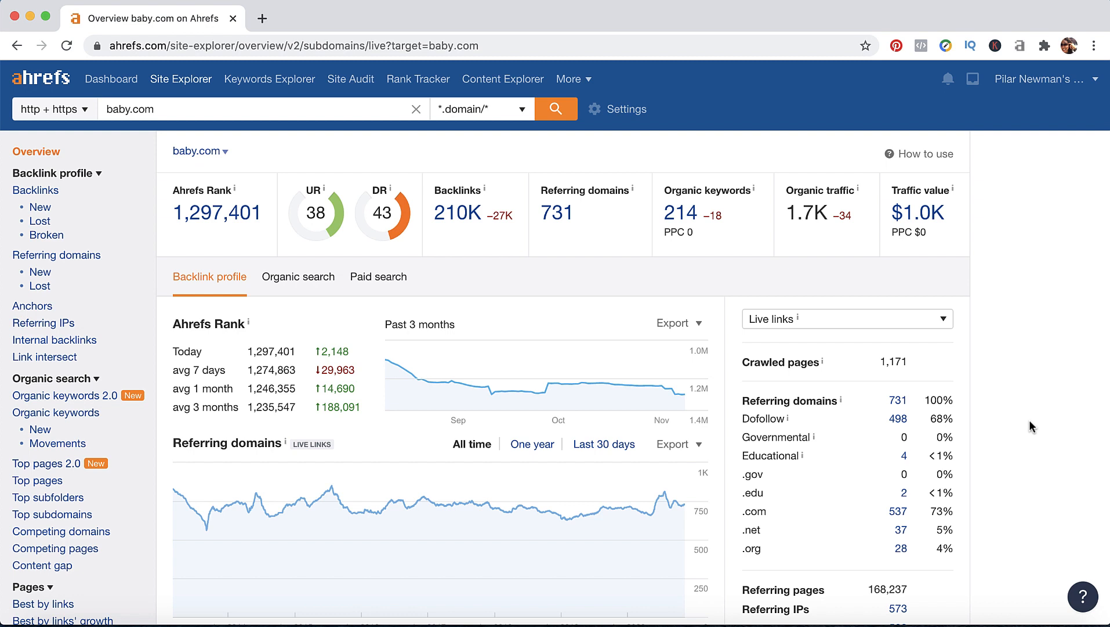
{"action": "scroll", "coordinate": [1028, 420], "scroll_direction": "down", "scroll_amount": 2}
{"action": "scroll", "coordinate": [1029, 420], "scroll_direction": "up", "scroll_amount": 2}
Open a blank browser tab alongside the baby.com overview and return to the overview
{"action": "left_click", "coordinate": [262, 18]}
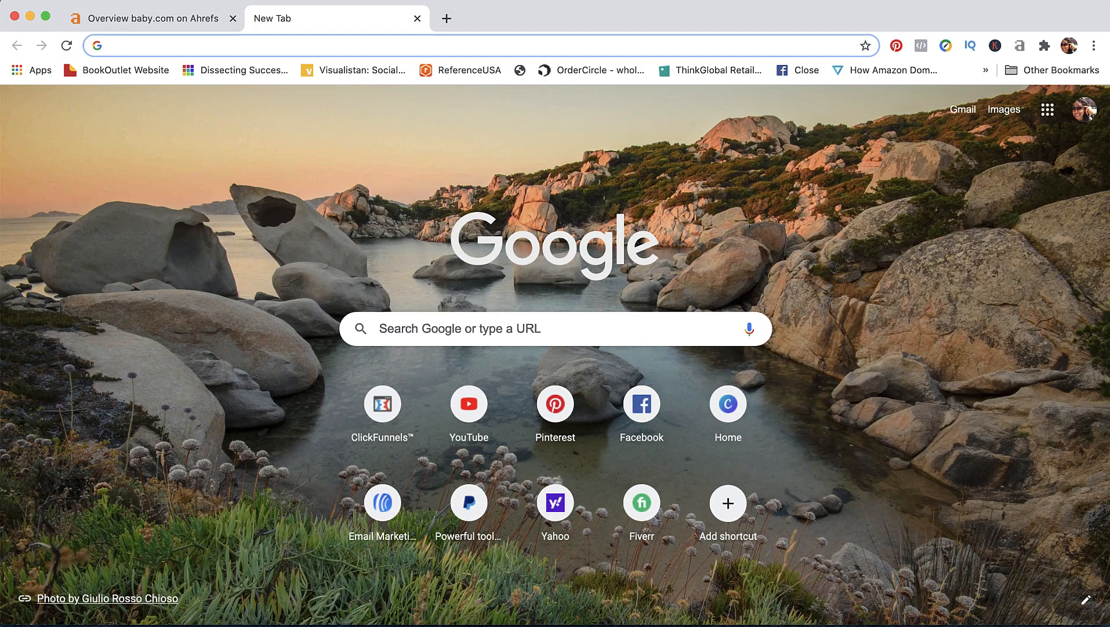
{"action": "left_click", "coordinate": [160, 21]}
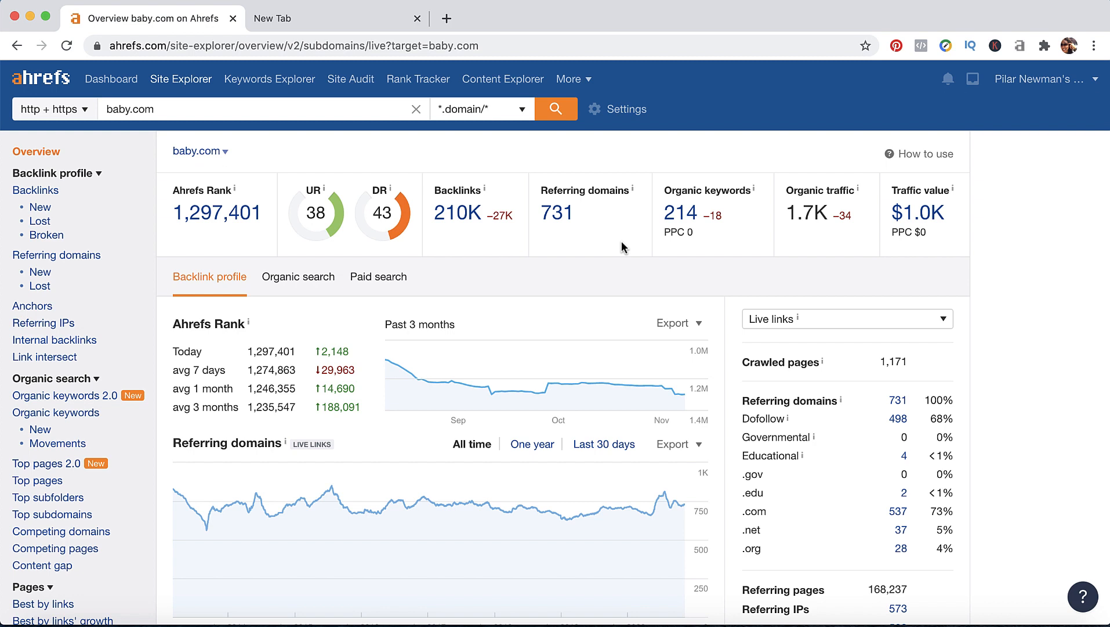
{"action": "left_click", "coordinate": [336, 25]}
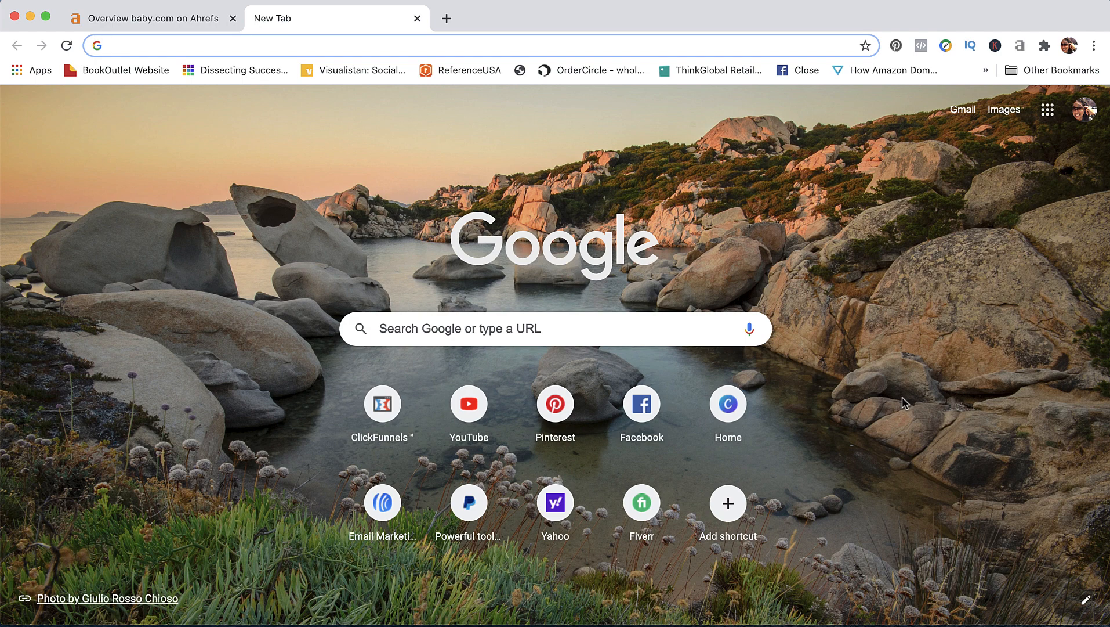
{"action": "left_click", "coordinate": [178, 19]}
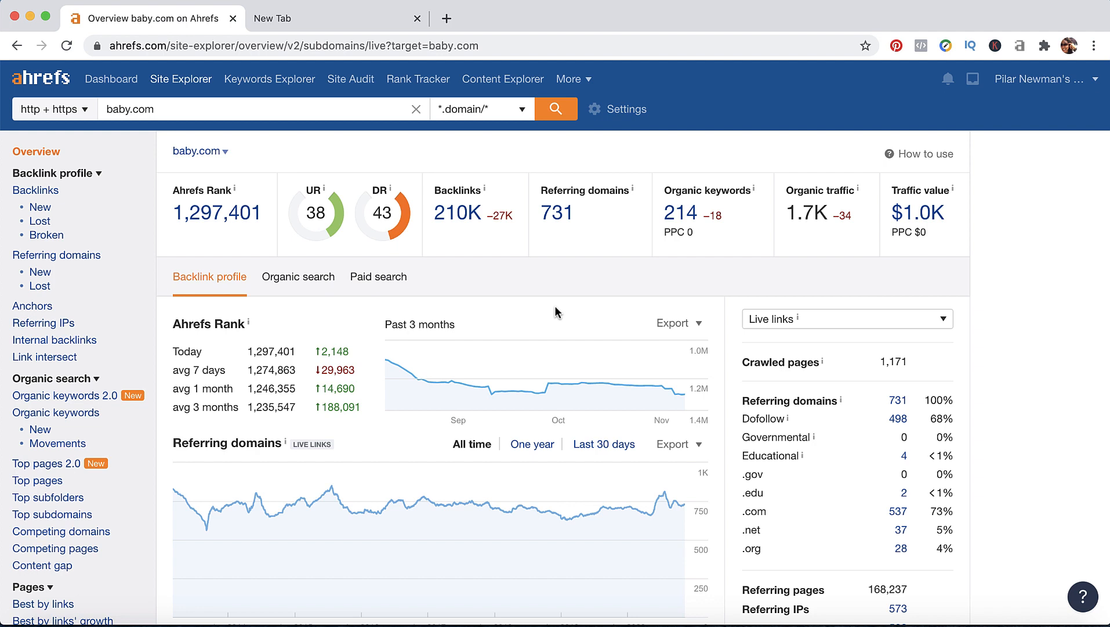
Examine baby.com's referring pages, domain rating, and new and lost referring domains charts
{"action": "scroll", "coordinate": [982, 441], "scroll_direction": "down", "scroll_amount": 2}
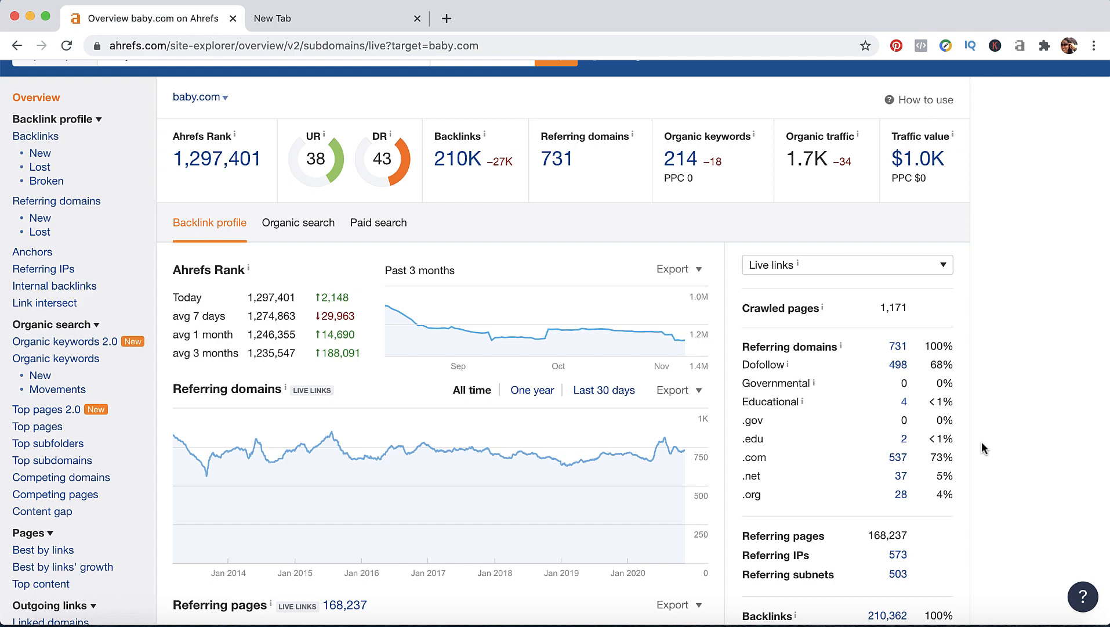
{"action": "scroll", "coordinate": [982, 445], "scroll_direction": "down", "scroll_amount": 6}
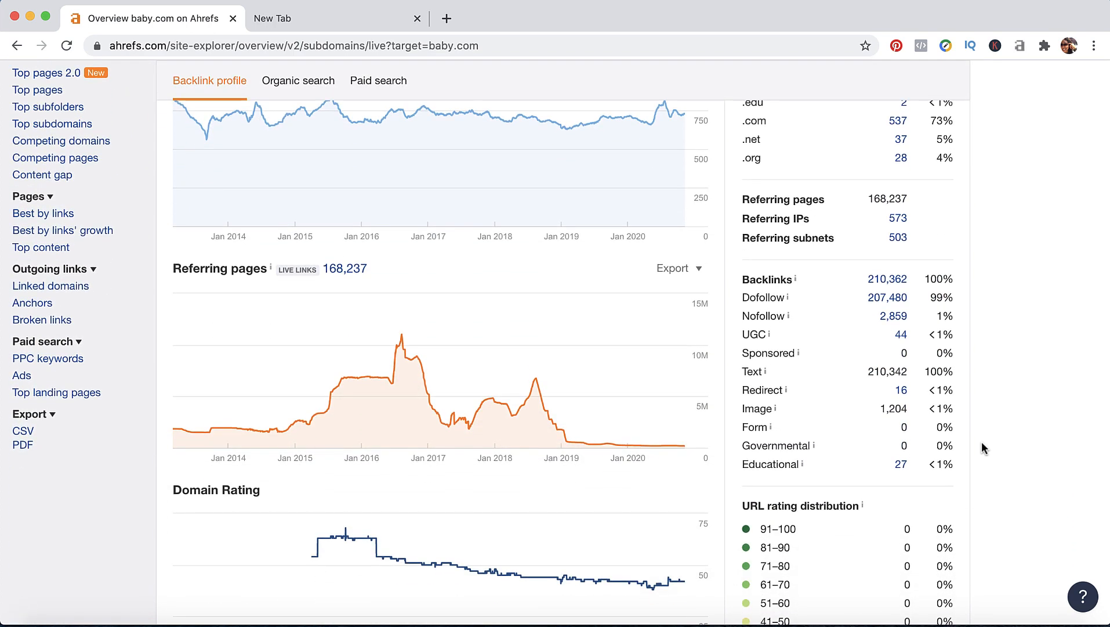
{"action": "scroll", "coordinate": [982, 447], "scroll_direction": "down", "scroll_amount": 8}
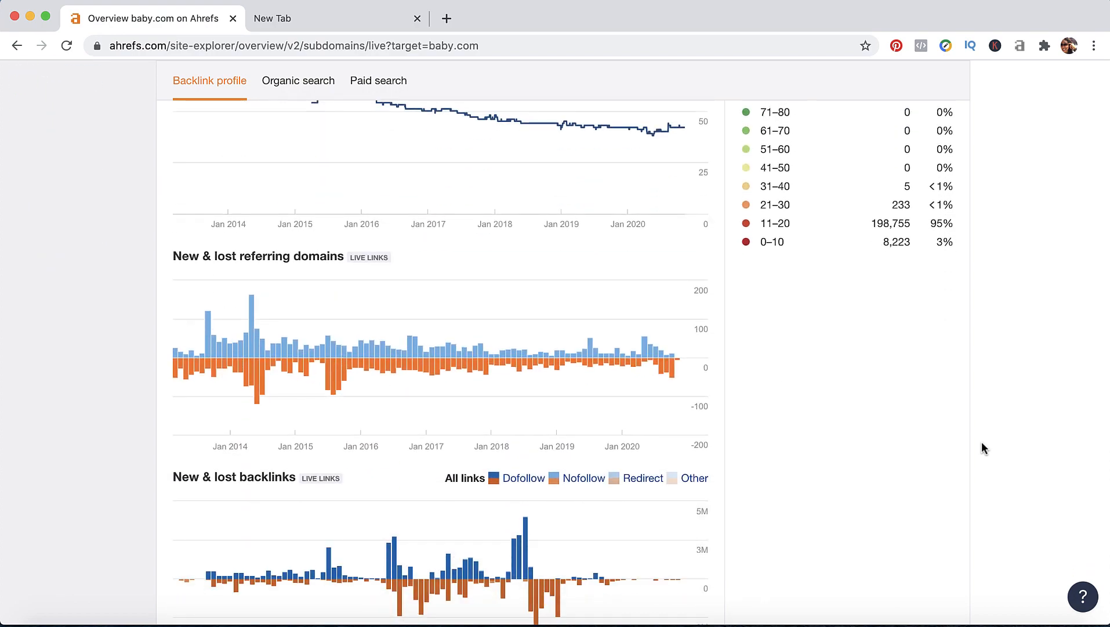
{"action": "scroll", "coordinate": [982, 443], "scroll_direction": "up", "scroll_amount": 14}
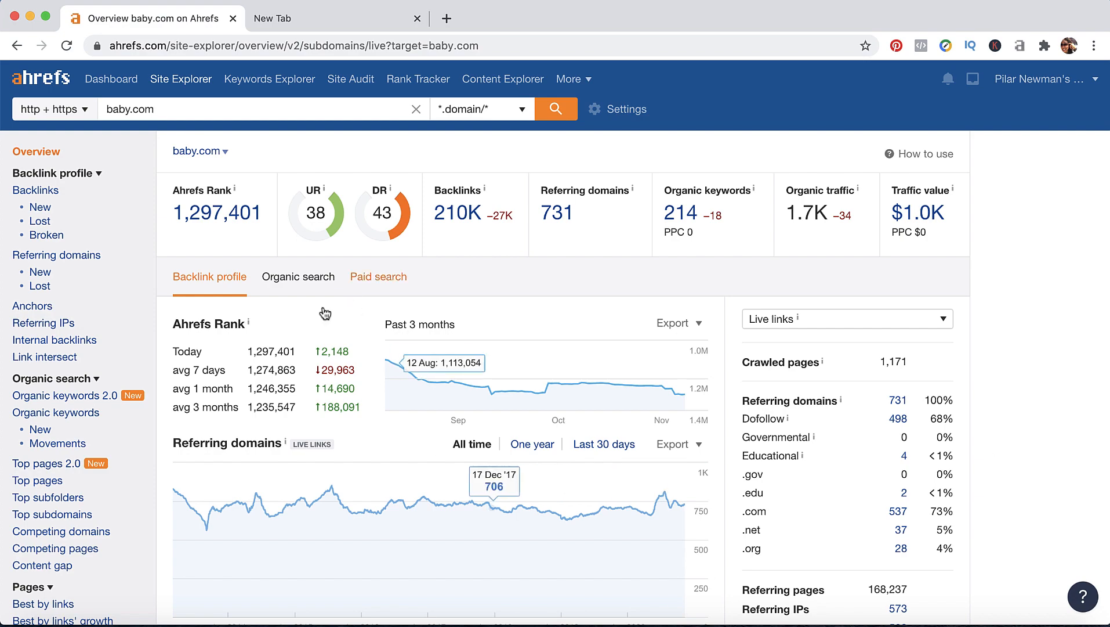
Search Google for "best kids helmets" in the blank tab using the earlier search suggestion
{"action": "left_click", "coordinate": [334, 24]}
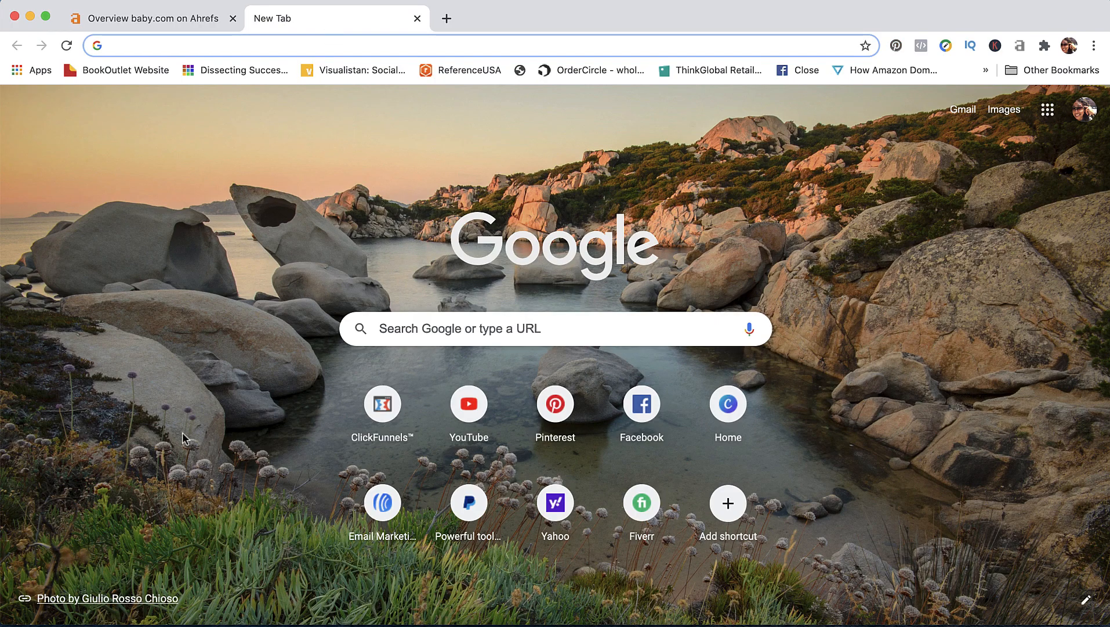
{"action": "left_click", "coordinate": [493, 327]}
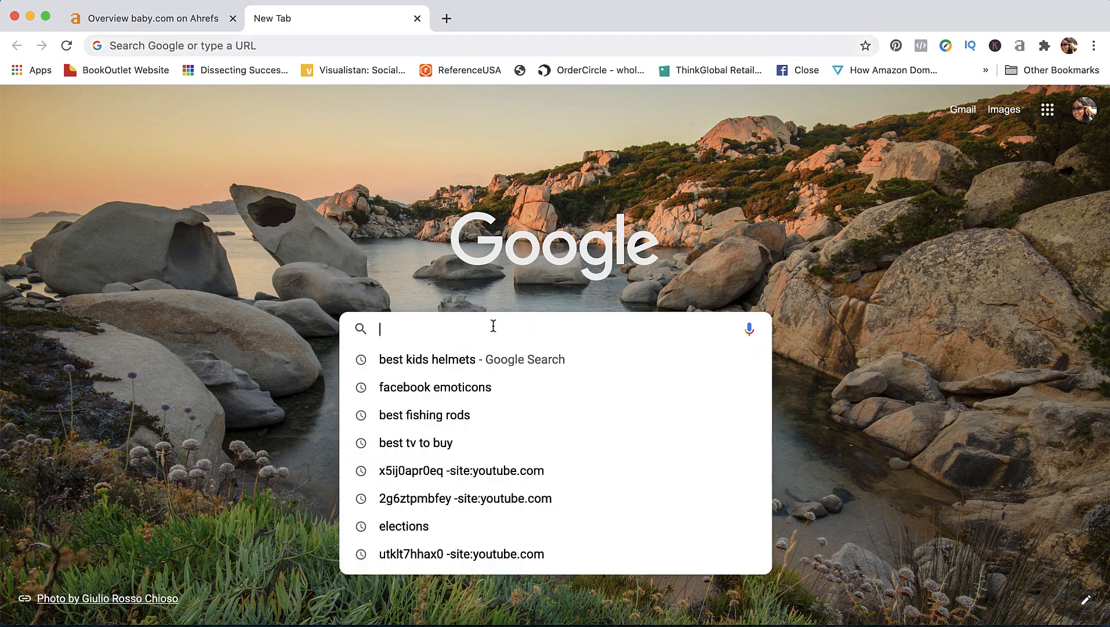
{"action": "left_click", "coordinate": [478, 358]}
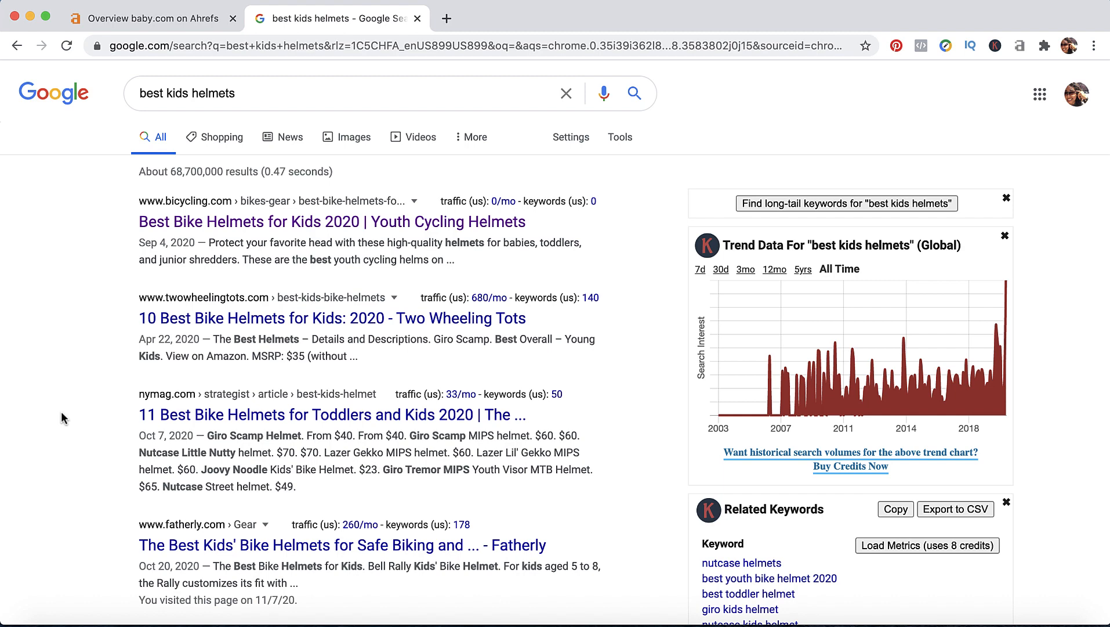
{"action": "scroll", "coordinate": [61, 410], "scroll_direction": "down", "scroll_amount": 1}
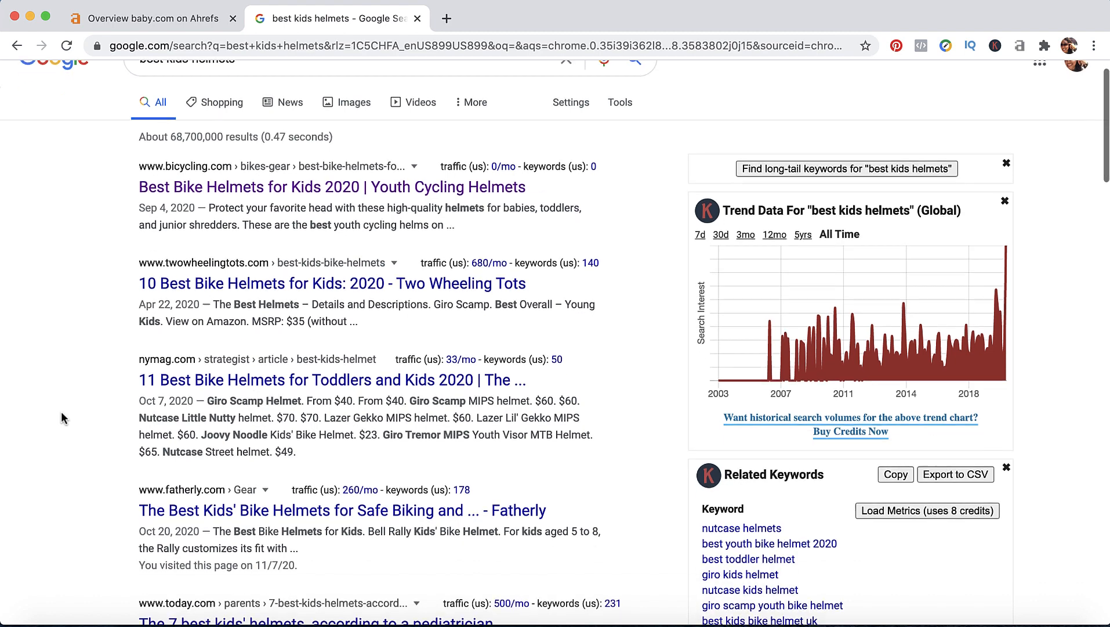
{"action": "scroll", "coordinate": [61, 410], "scroll_direction": "up", "scroll_amount": 1}
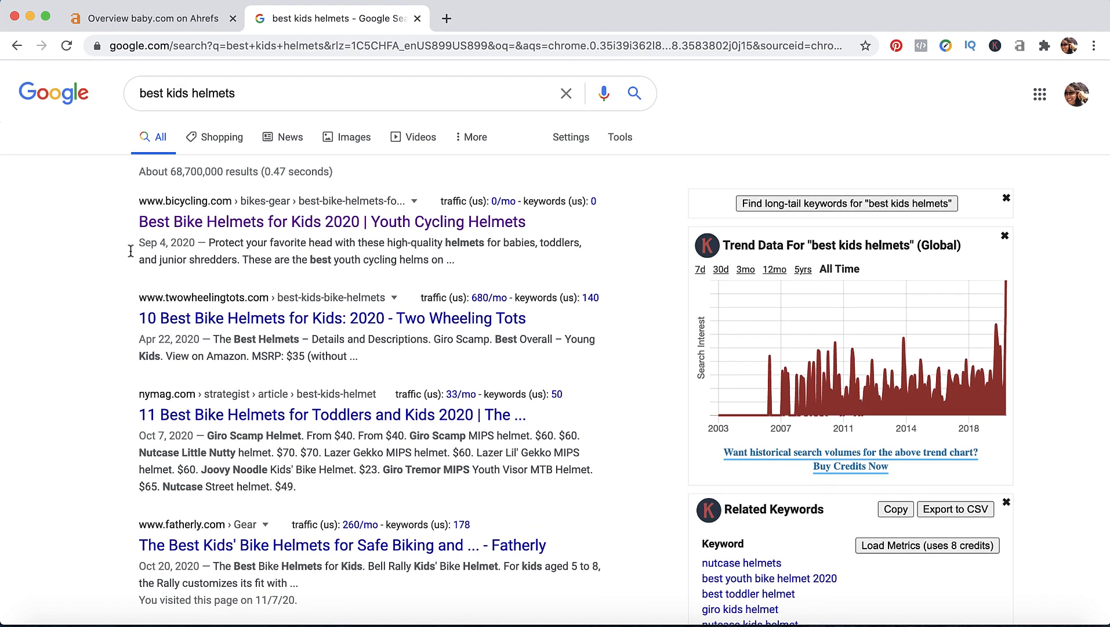
Open the Bicycling article on the best bike helmets for kids and review its product listings and shopping links
{"action": "left_click", "coordinate": [220, 225]}
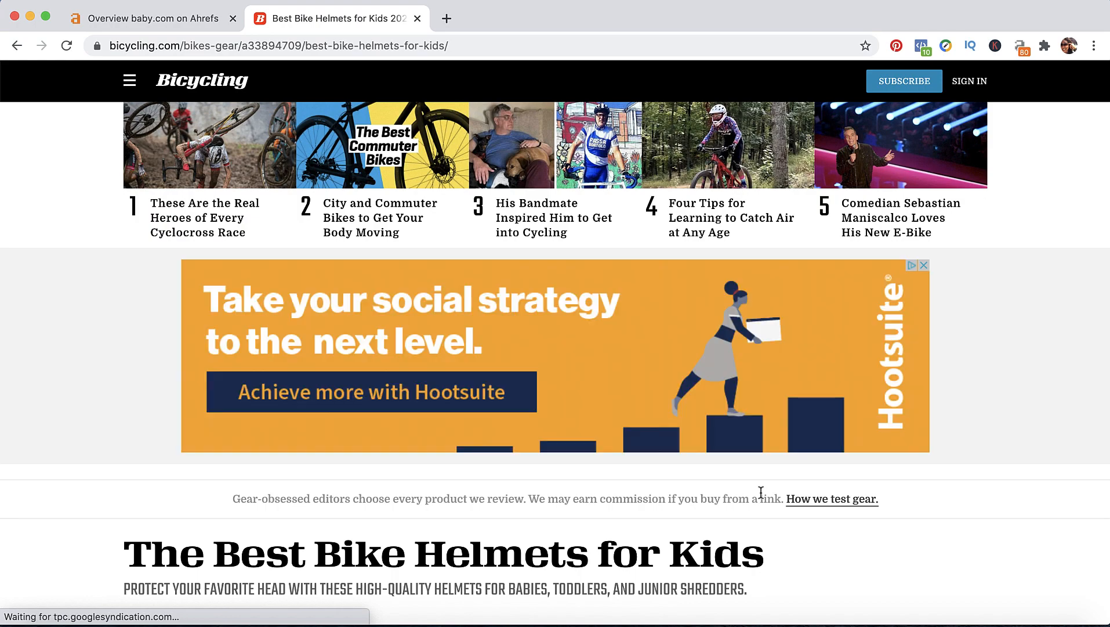
{"action": "scroll", "coordinate": [760, 498], "scroll_direction": "down", "scroll_amount": 4}
{"action": "scroll", "coordinate": [760, 493], "scroll_direction": "down", "scroll_amount": 3}
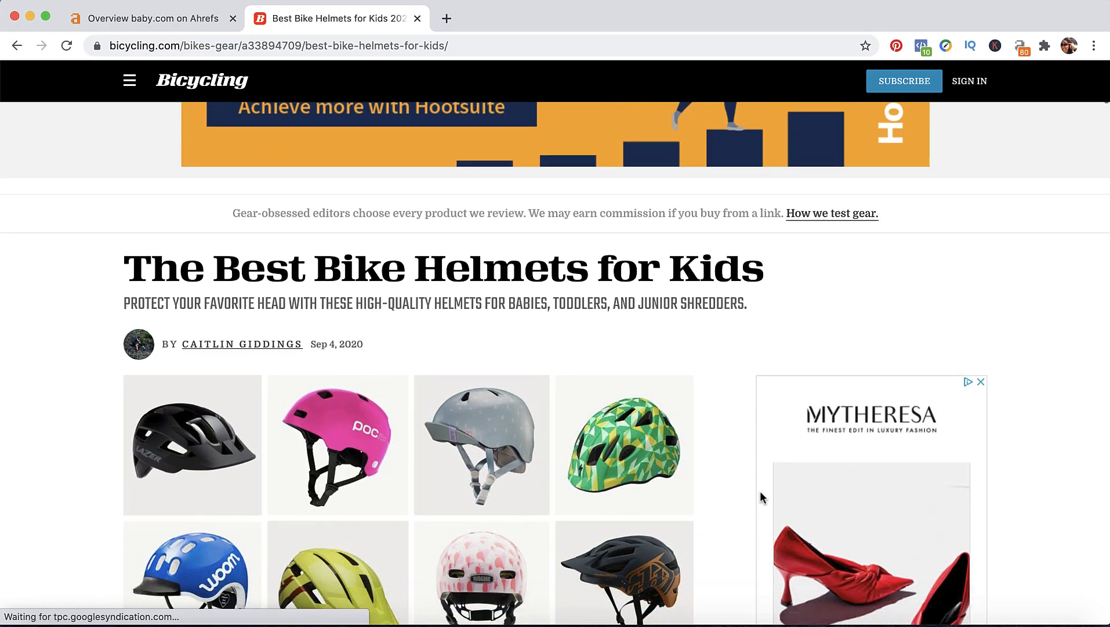
{"action": "scroll", "coordinate": [761, 496], "scroll_direction": "down", "scroll_amount": 15}
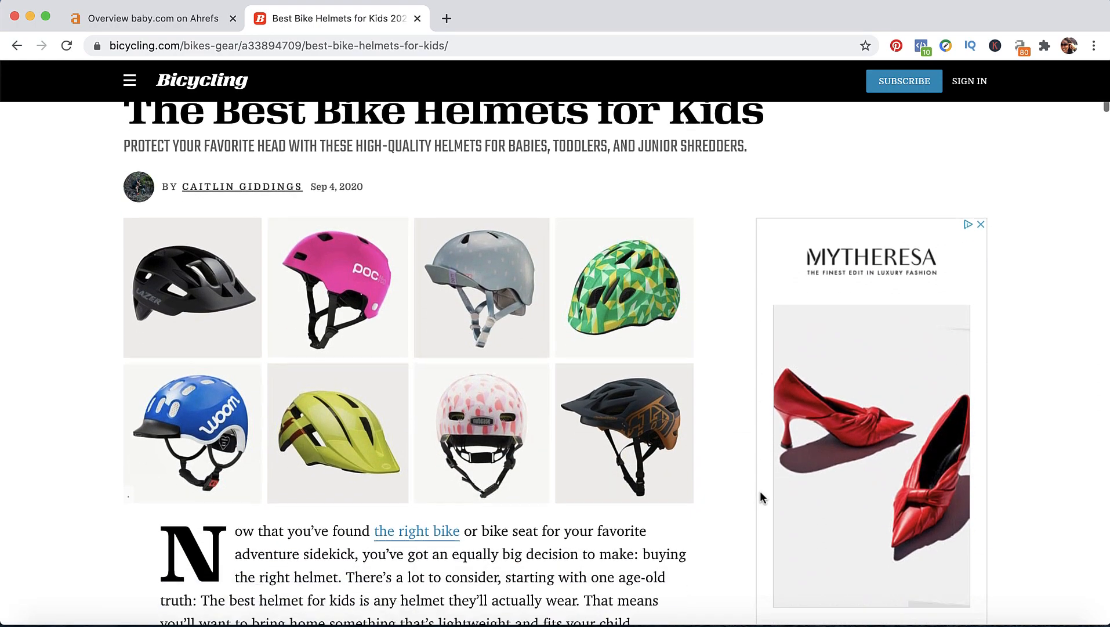
{"action": "scroll", "coordinate": [761, 497], "scroll_direction": "down", "scroll_amount": 16}
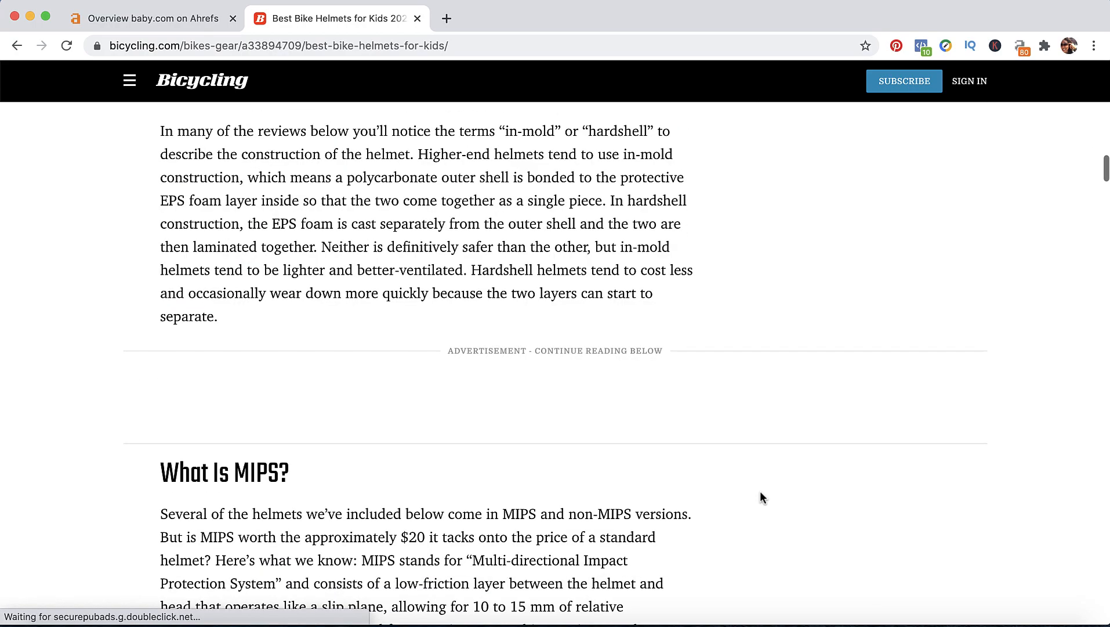
{"action": "scroll", "coordinate": [761, 493], "scroll_direction": "down", "scroll_amount": 4}
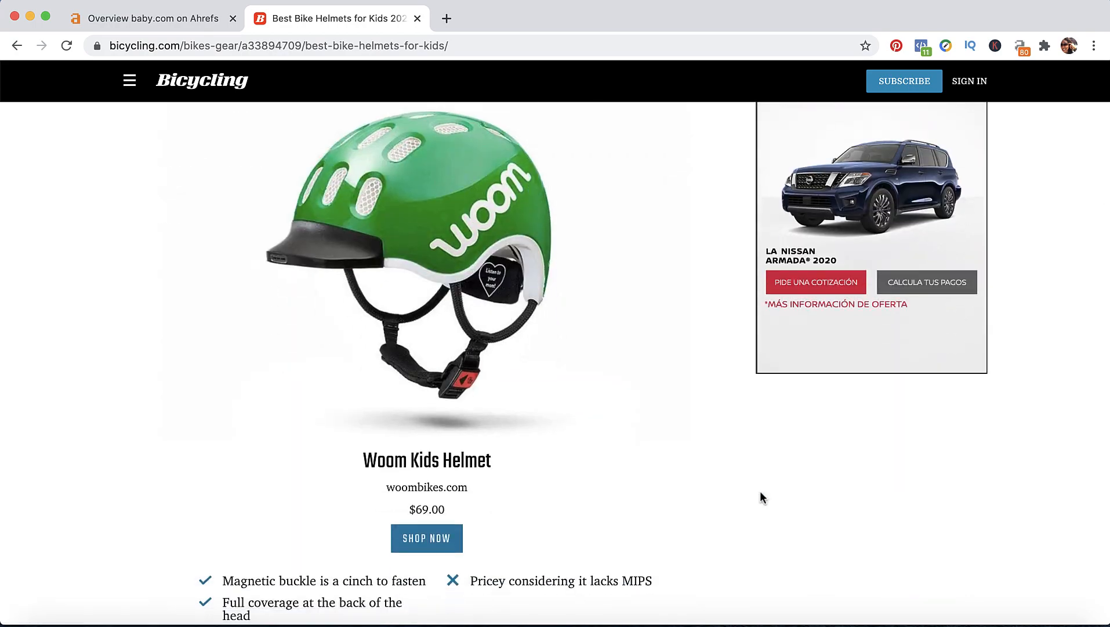
{"action": "scroll", "coordinate": [760, 492], "scroll_direction": "down", "scroll_amount": 6}
{"action": "scroll", "coordinate": [760, 492], "scroll_direction": "up", "scroll_amount": 15}
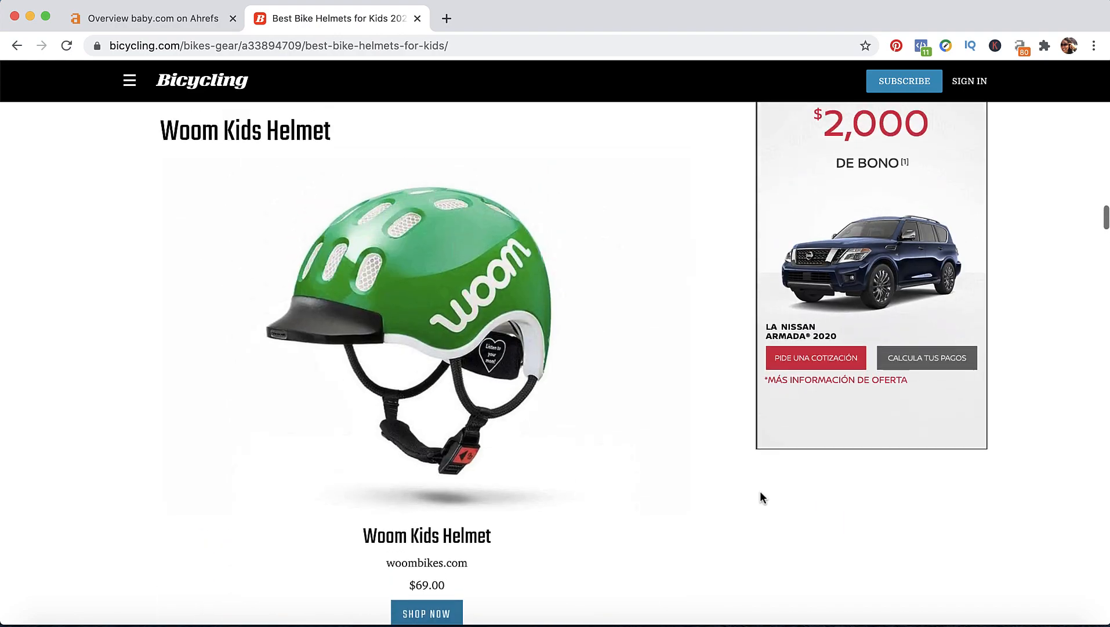
{"action": "scroll", "coordinate": [761, 495], "scroll_direction": "down", "scroll_amount": 12}
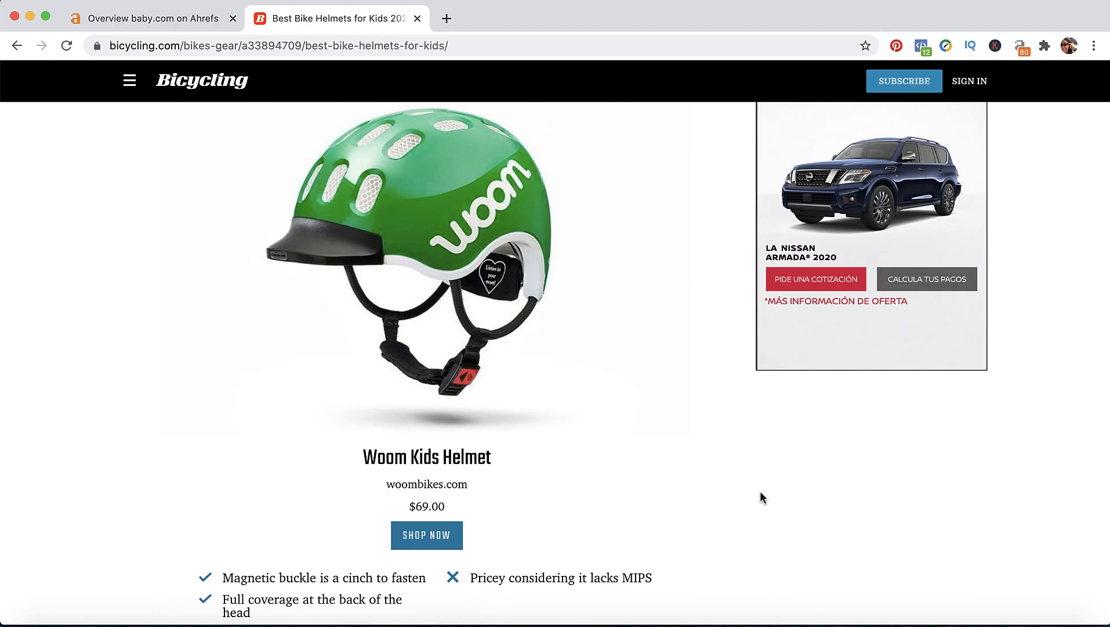
{"action": "scroll", "coordinate": [761, 493], "scroll_direction": "down", "scroll_amount": 20}
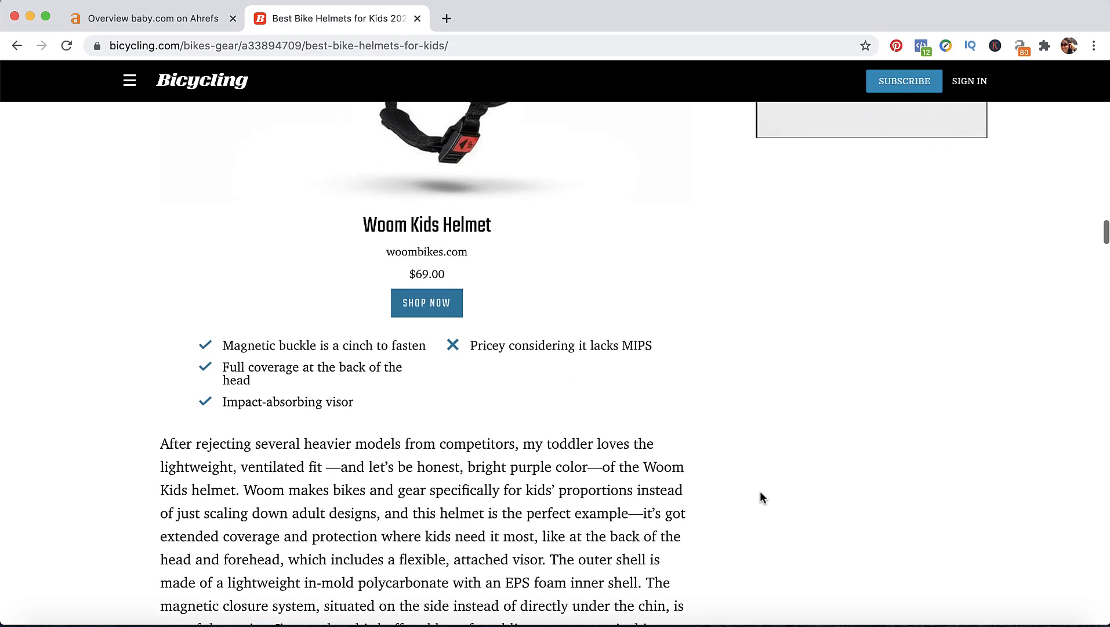
{"action": "scroll", "coordinate": [760, 490], "scroll_direction": "down", "scroll_amount": 1}
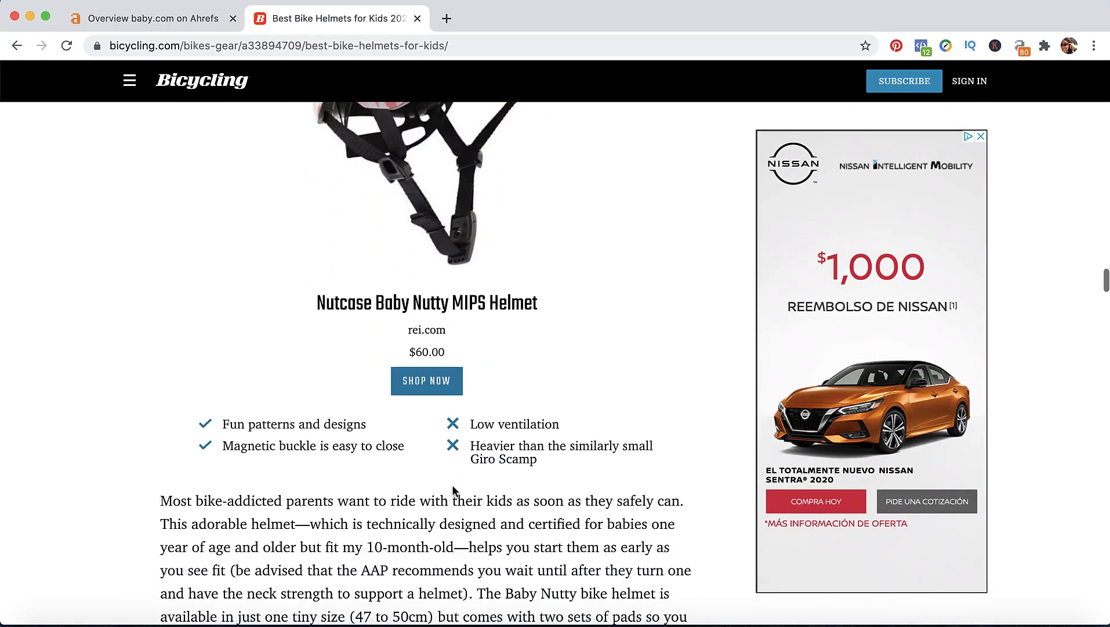
Open the store page for the Nutcase Baby Nutty MIPS Helmet from the article, look through it, and close it
{"action": "left_click", "coordinate": [446, 389]}
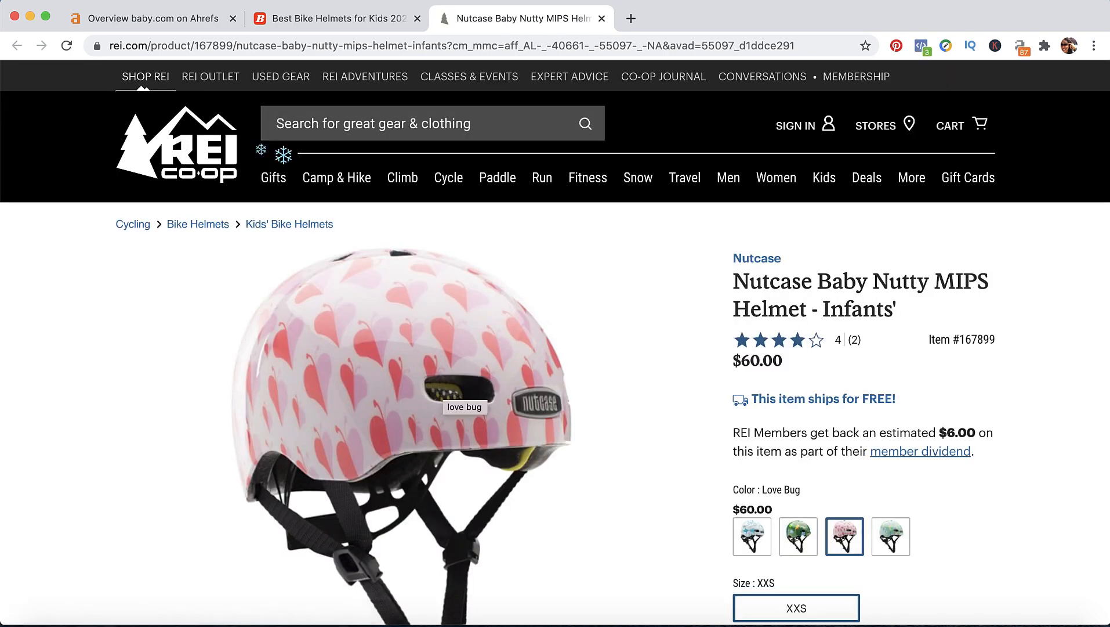
{"action": "scroll", "coordinate": [694, 395], "scroll_direction": "down", "scroll_amount": 4}
{"action": "scroll", "coordinate": [694, 396], "scroll_direction": "down", "scroll_amount": 9}
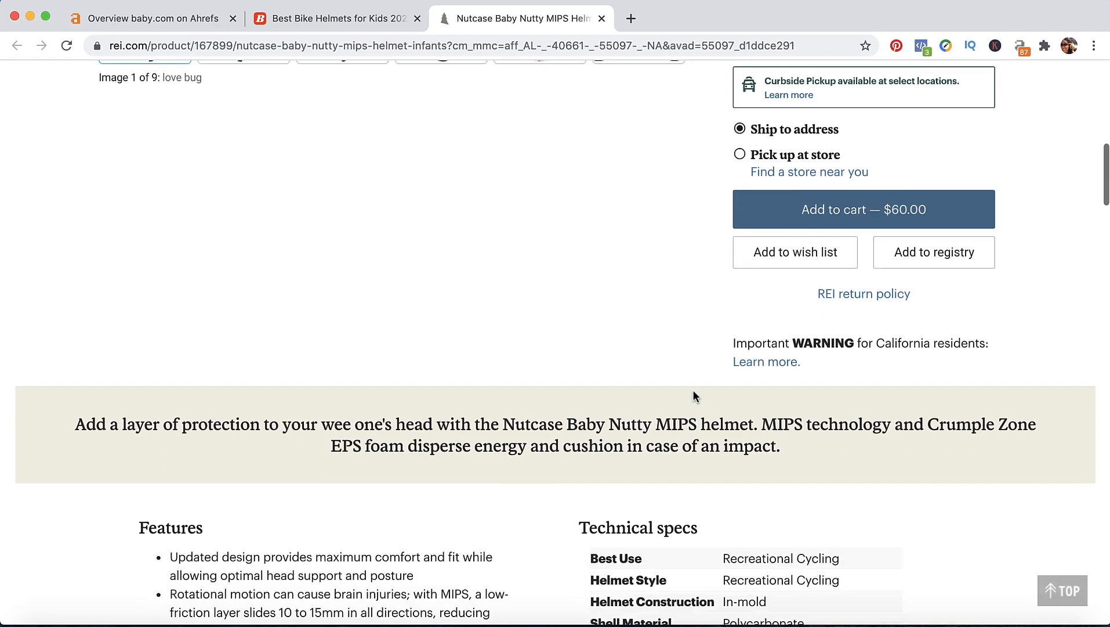
{"action": "scroll", "coordinate": [694, 395], "scroll_direction": "up", "scroll_amount": 13}
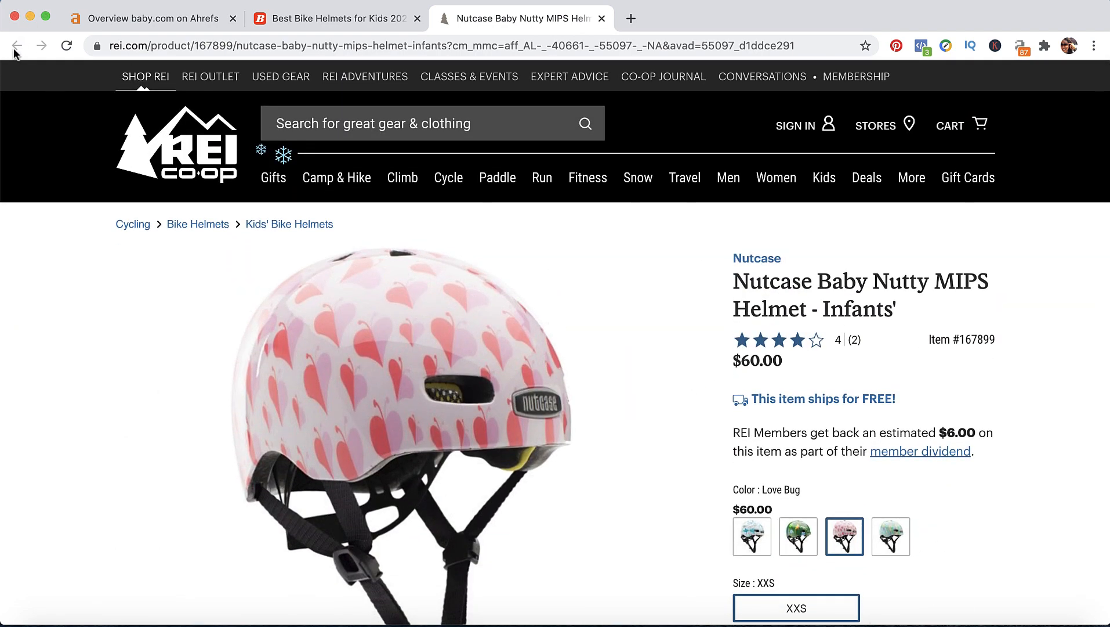
{"action": "left_click", "coordinate": [602, 19]}
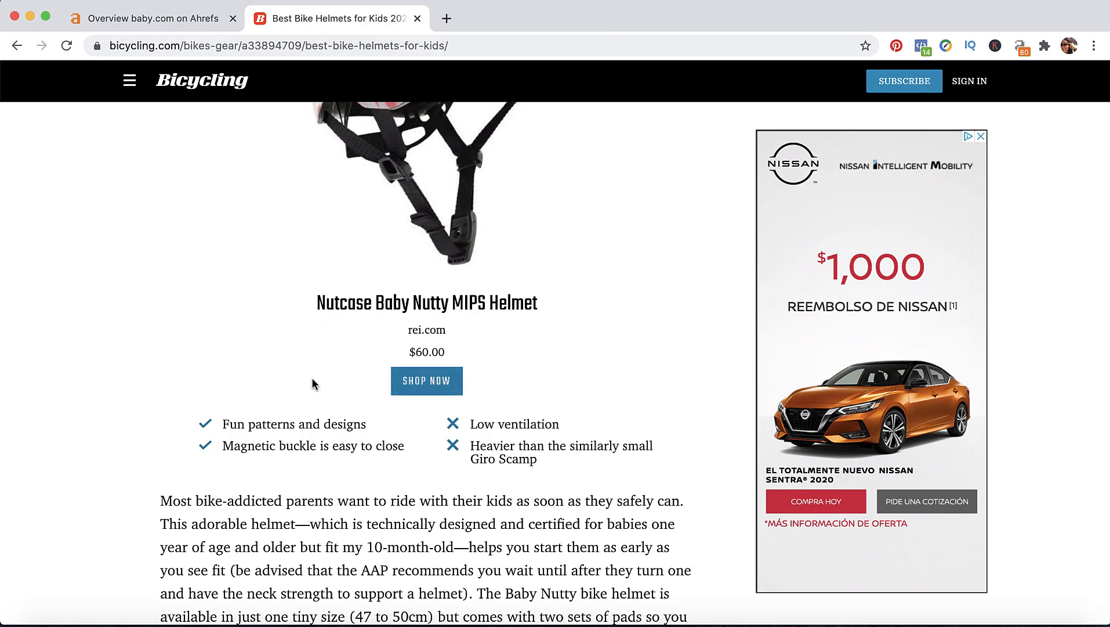
Return to the "best kids helmets" search results and view the related searches below them
{"action": "scroll", "coordinate": [174, 329], "scroll_direction": "up", "scroll_amount": 20}
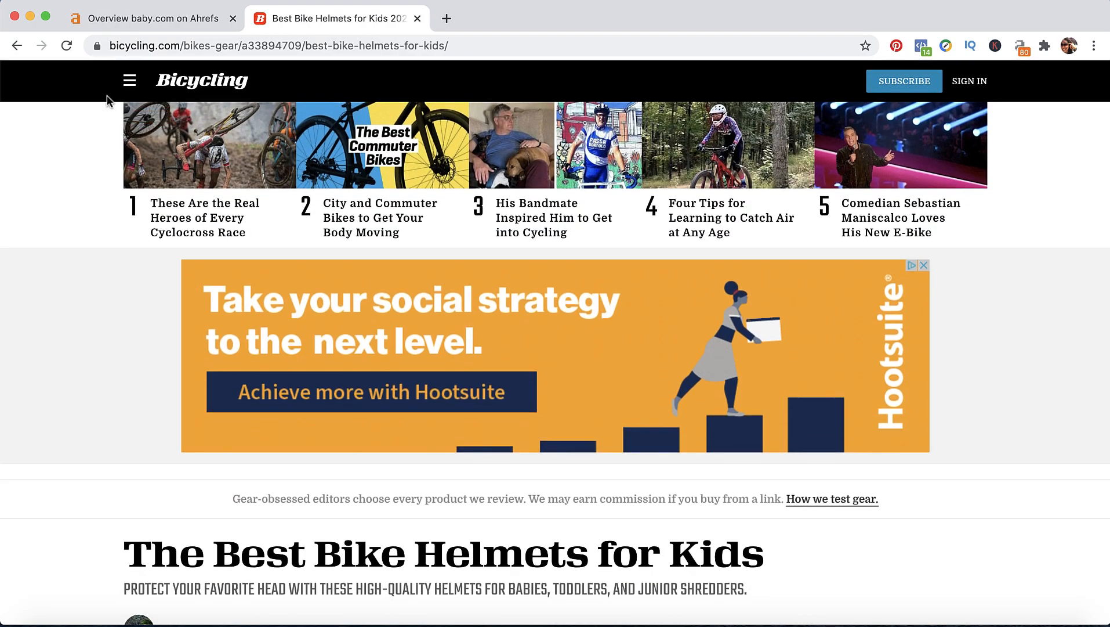
{"action": "left_click", "coordinate": [16, 45]}
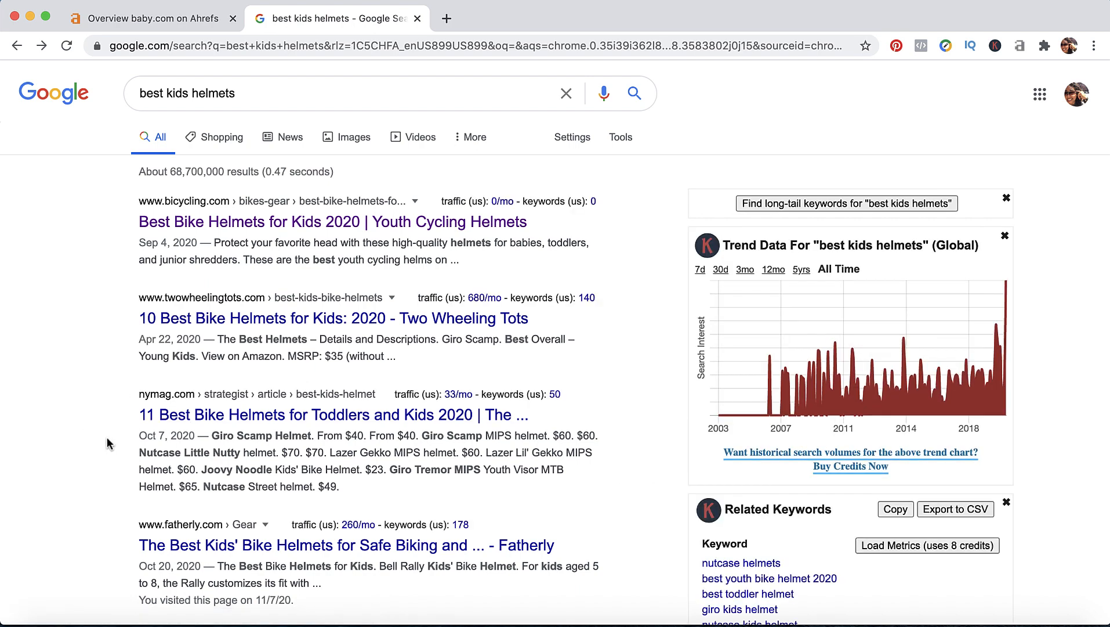
{"action": "scroll", "coordinate": [106, 439], "scroll_direction": "down", "scroll_amount": 20}
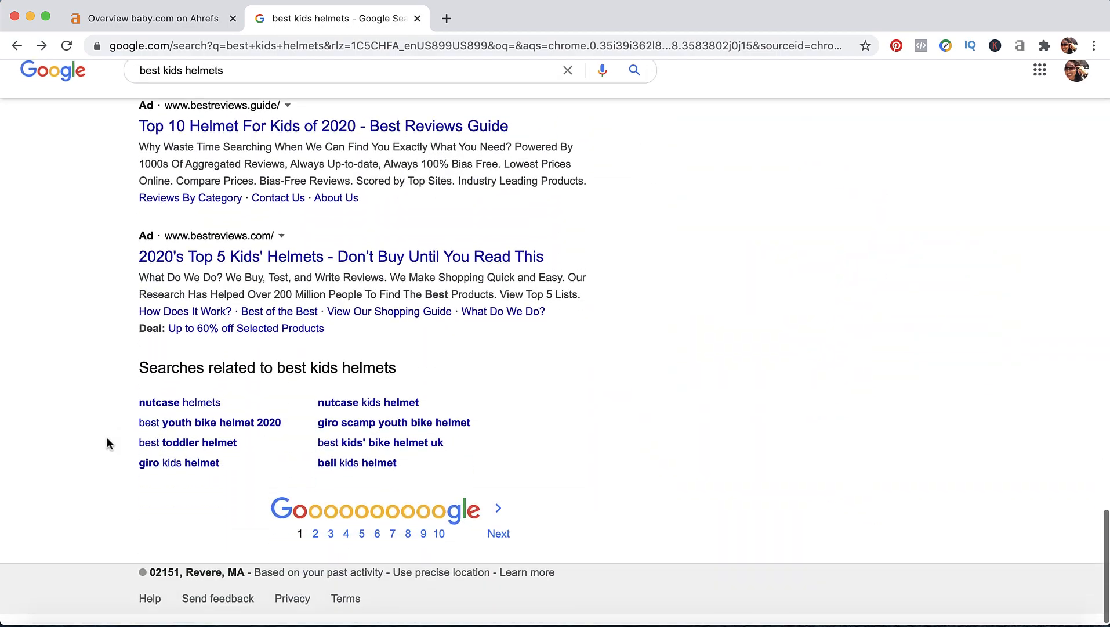
Open page 2 of the "best kids helmets" search results and look through the listed review articles
{"action": "left_click", "coordinate": [316, 549]}
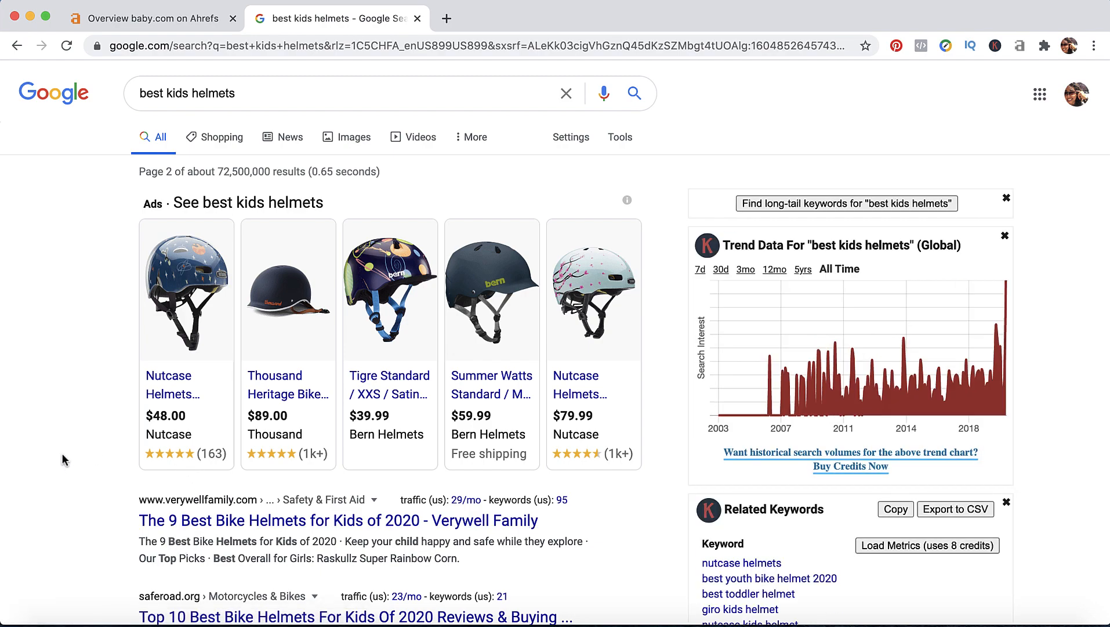
{"action": "scroll", "coordinate": [62, 453], "scroll_direction": "down", "scroll_amount": 10}
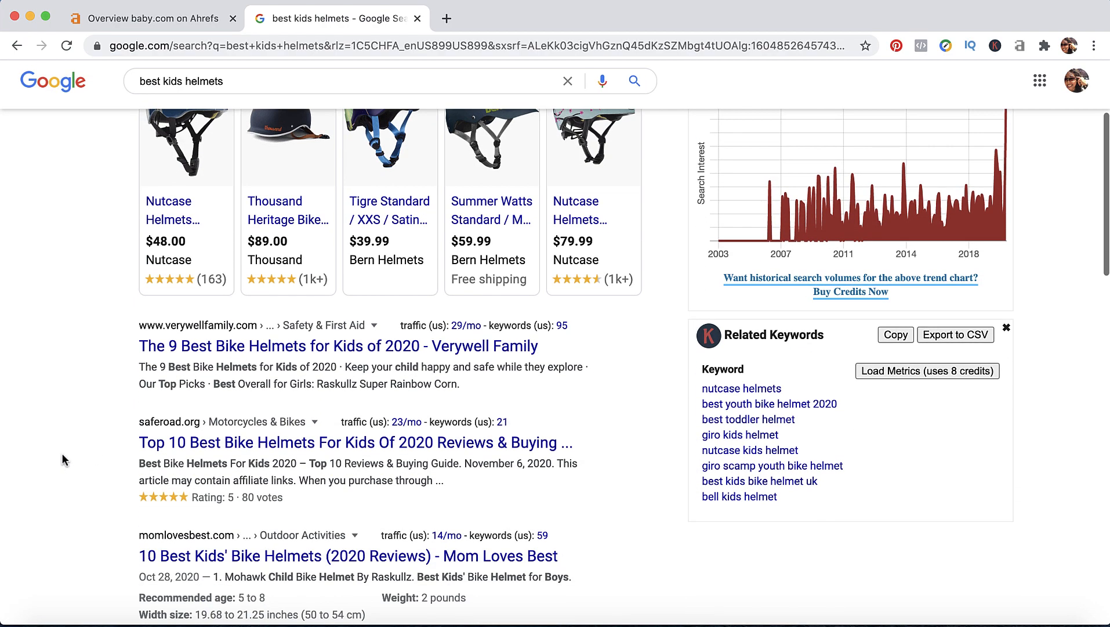
{"action": "scroll", "coordinate": [62, 453], "scroll_direction": "down", "scroll_amount": 14}
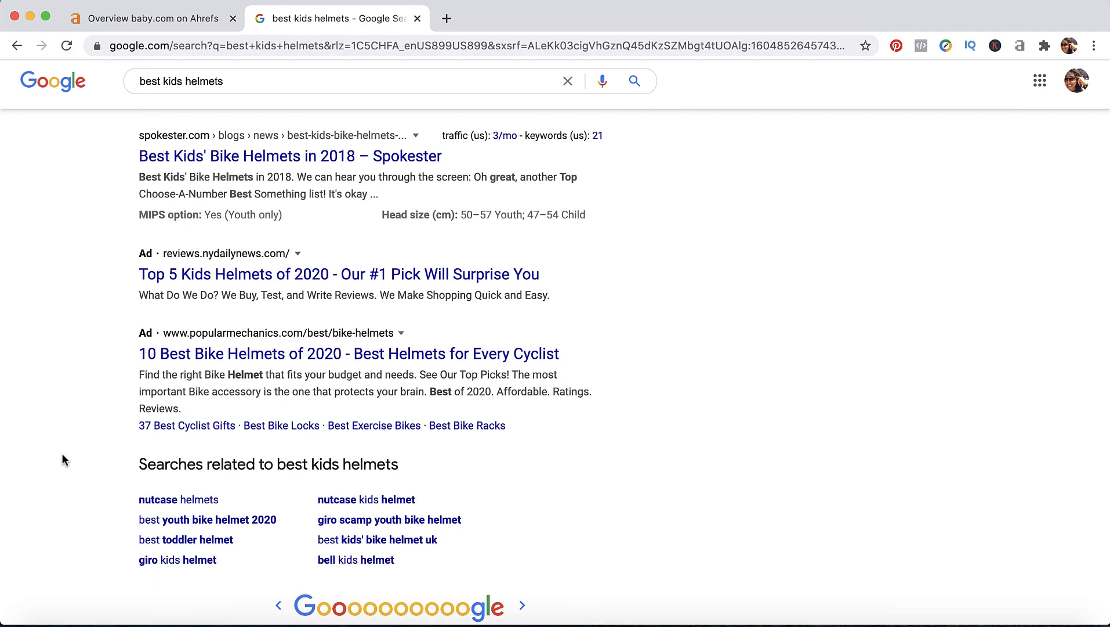
{"action": "scroll", "coordinate": [62, 458], "scroll_direction": "down", "scroll_amount": 2}
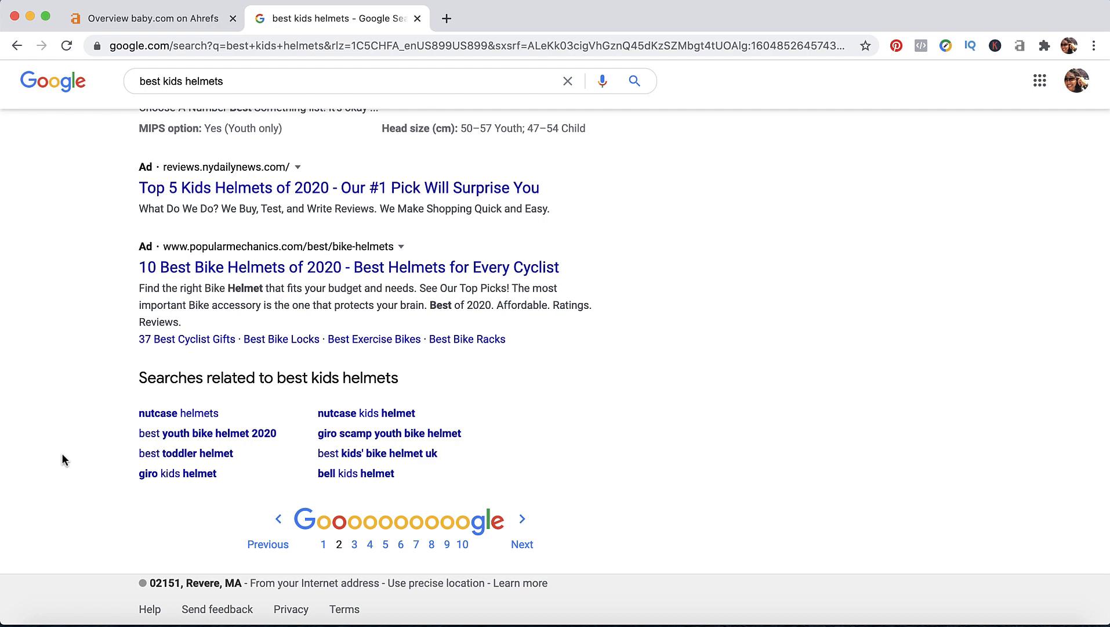
Go to page 4 of the "best kids helmets" results and review the lower-ranking review sites
{"action": "left_click", "coordinate": [370, 545]}
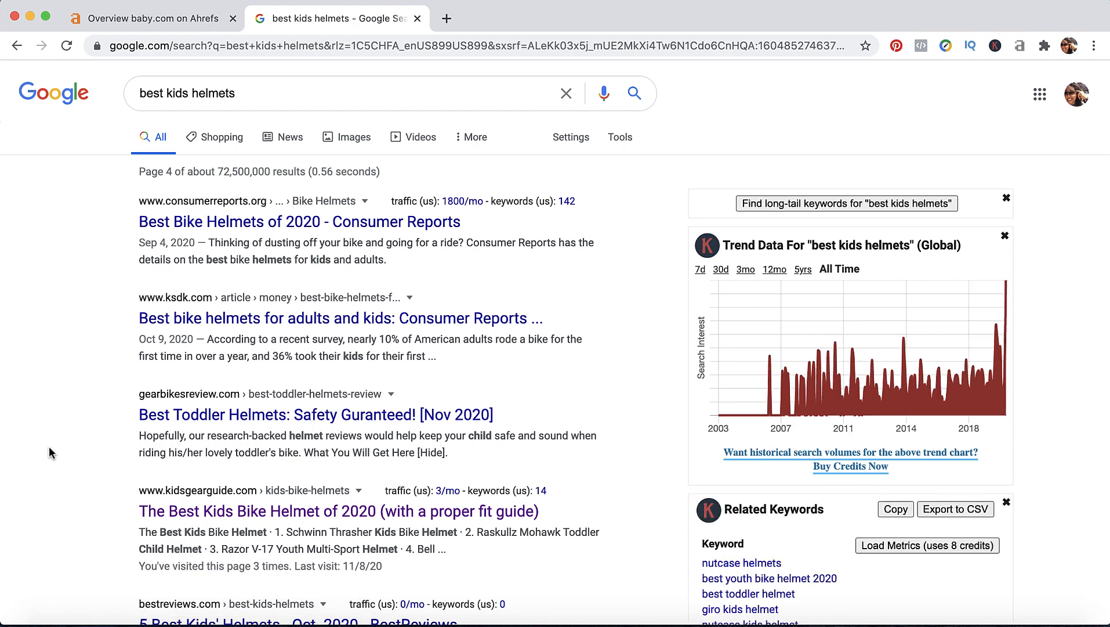
{"action": "scroll", "coordinate": [51, 453], "scroll_direction": "down", "scroll_amount": 3}
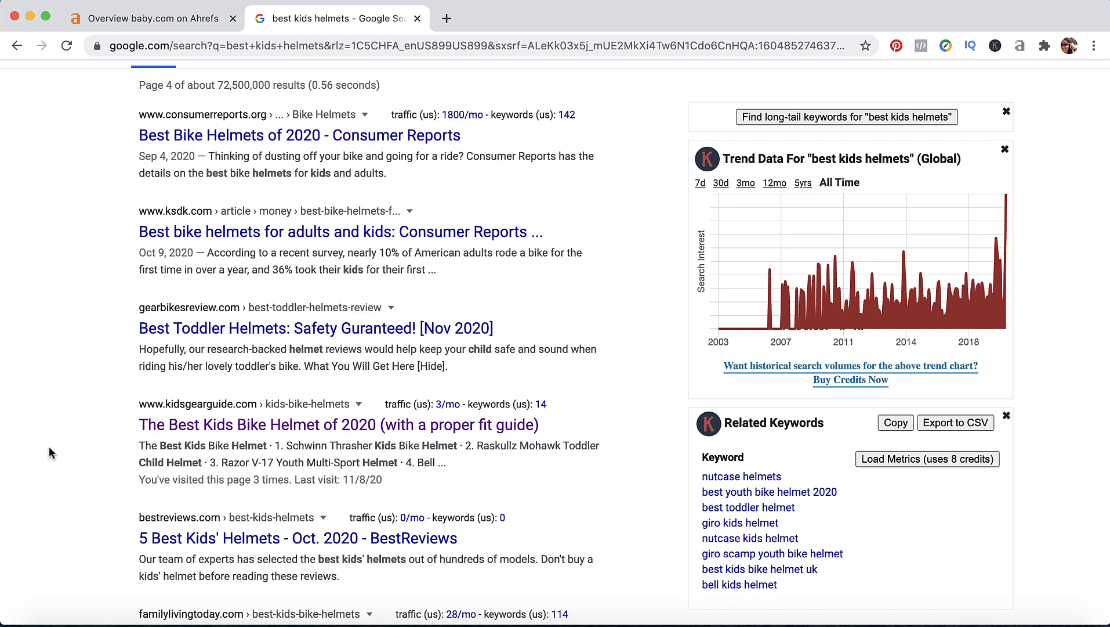
{"action": "scroll", "coordinate": [49, 452], "scroll_direction": "down", "scroll_amount": 3}
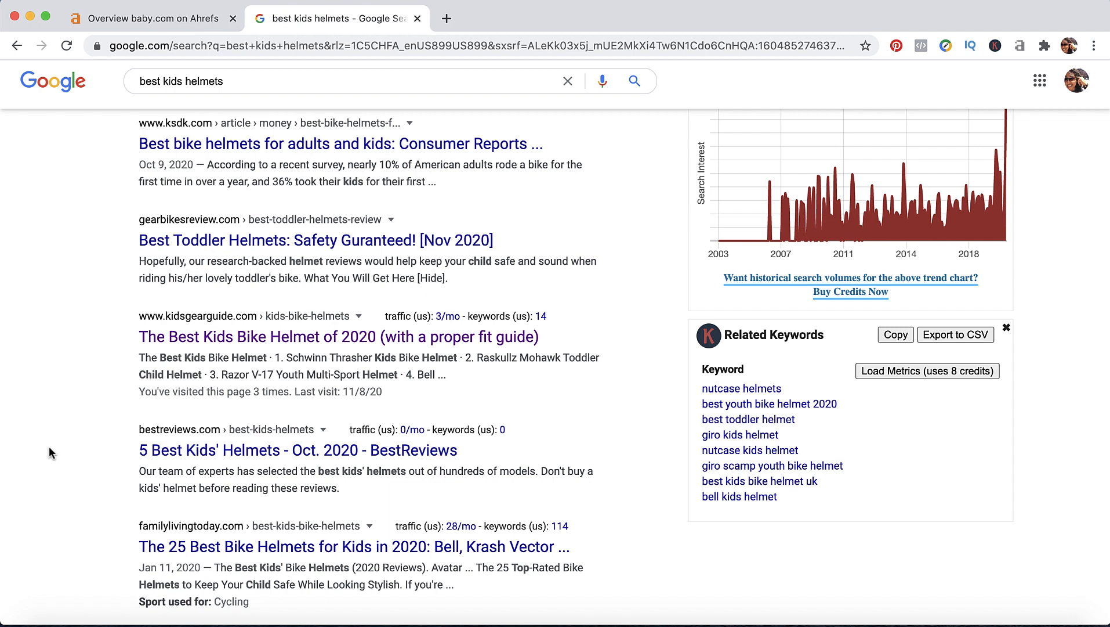
{"action": "scroll", "coordinate": [50, 448], "scroll_direction": "down", "scroll_amount": 2}
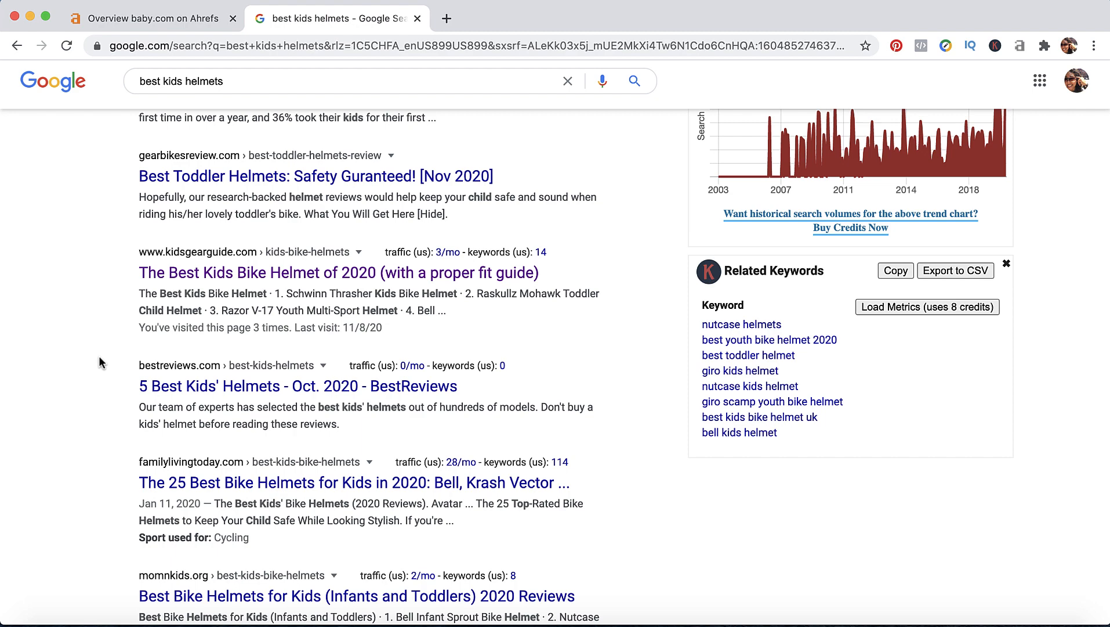
{"action": "scroll", "coordinate": [99, 357], "scroll_direction": "down", "scroll_amount": 1}
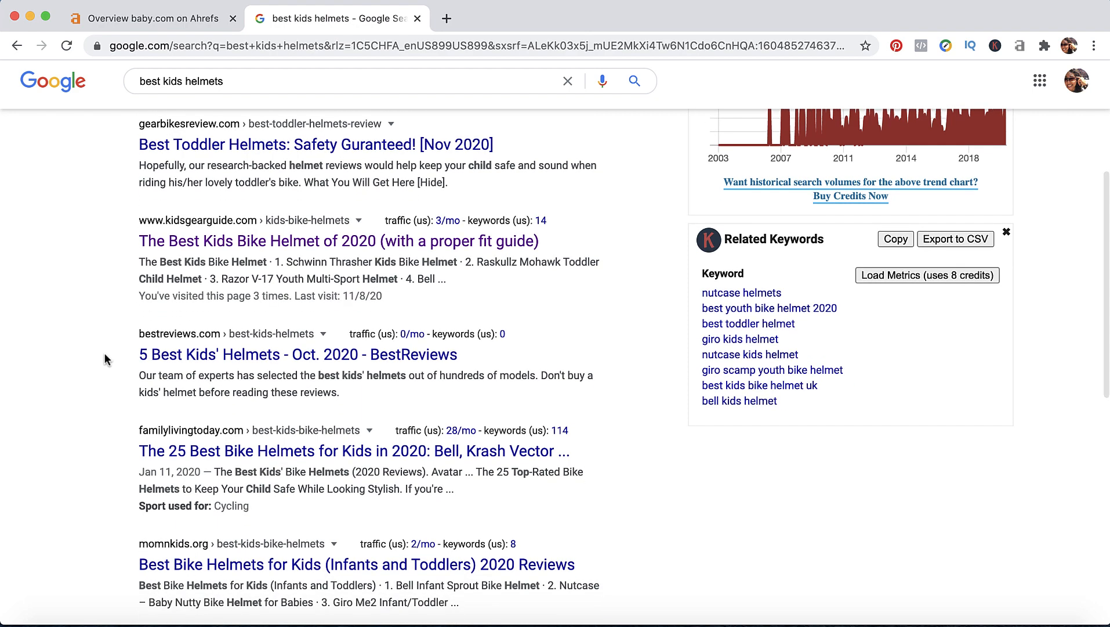
Open the kidsgearguide.com article on the best kids bike helmet and review its layout and first product review
{"action": "left_click", "coordinate": [253, 250]}
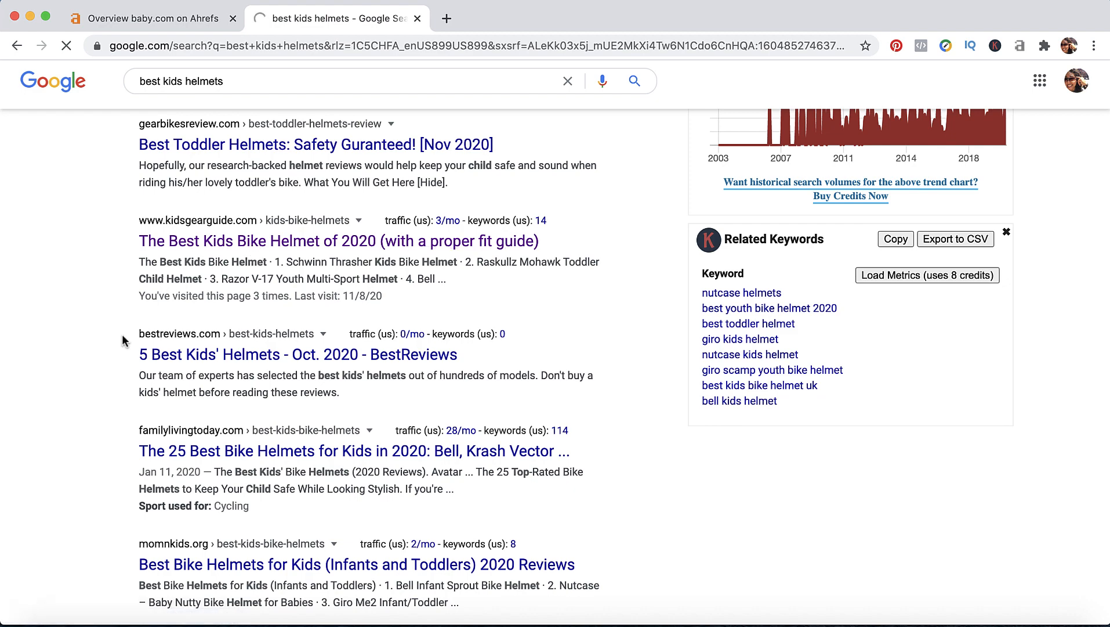
{"action": "scroll", "coordinate": [122, 341], "scroll_direction": "down", "scroll_amount": 10}
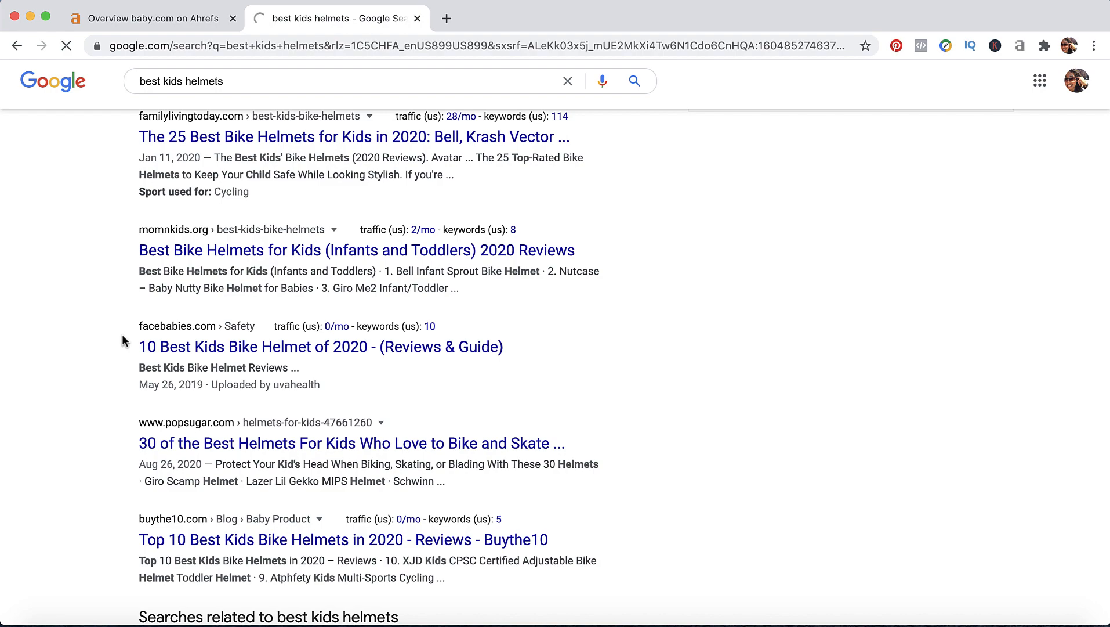
{"action": "scroll", "coordinate": [122, 339], "scroll_direction": "up", "scroll_amount": 11}
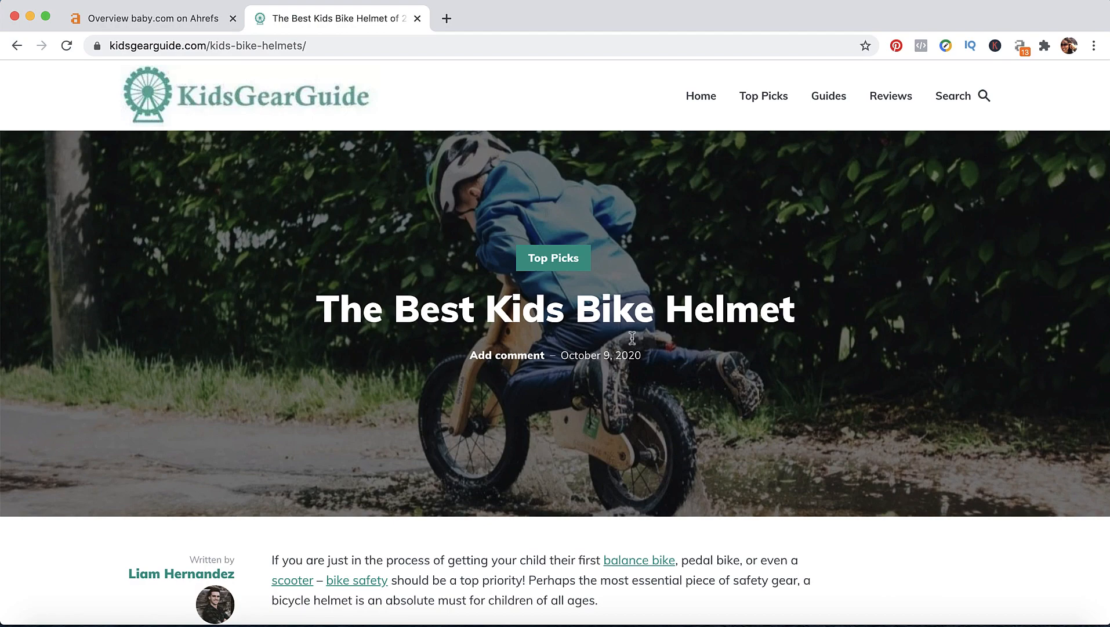
{"action": "scroll", "coordinate": [670, 432], "scroll_direction": "down", "scroll_amount": 1}
{"action": "scroll", "coordinate": [670, 432], "scroll_direction": "down", "scroll_amount": 6}
{"action": "scroll", "coordinate": [804, 464], "scroll_direction": "down", "scroll_amount": 8}
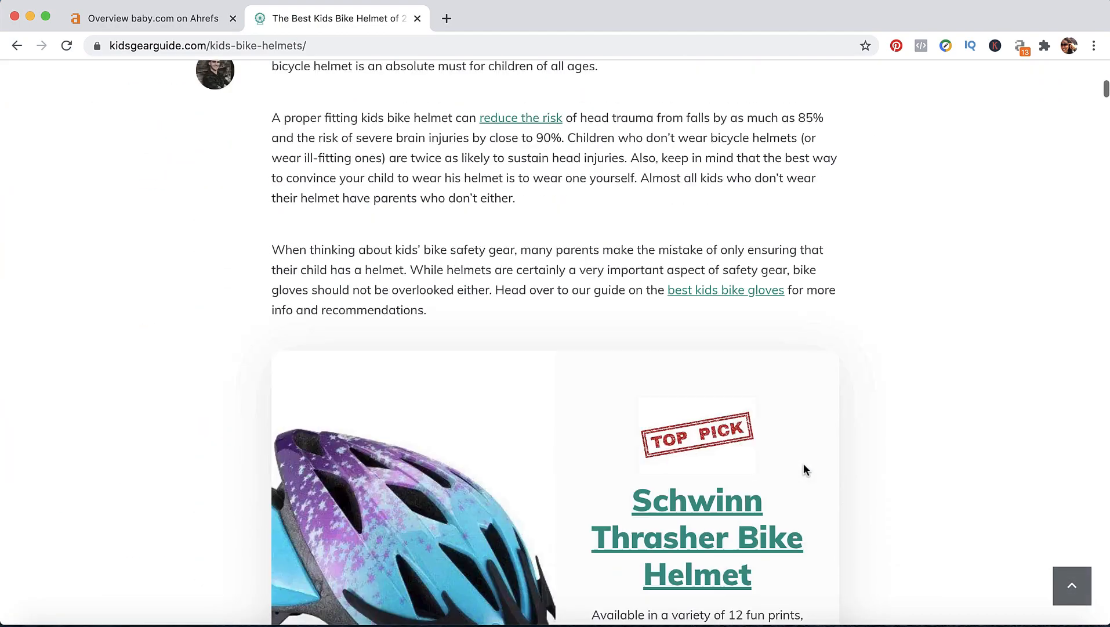
{"action": "scroll", "coordinate": [917, 445], "scroll_direction": "down", "scroll_amount": 9}
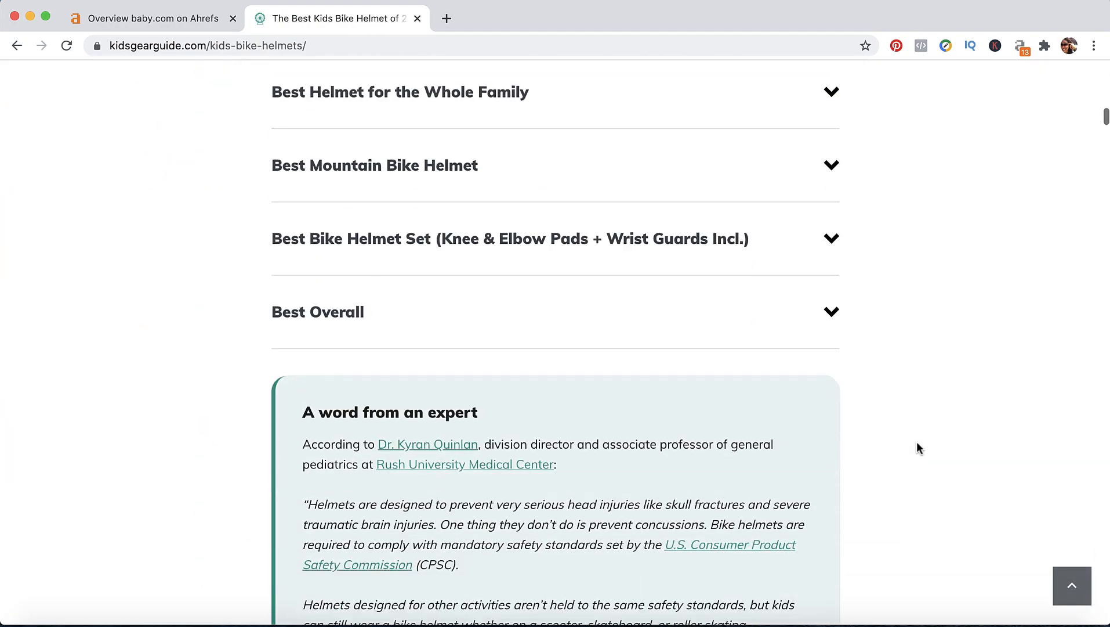
{"action": "scroll", "coordinate": [917, 446], "scroll_direction": "down", "scroll_amount": 18}
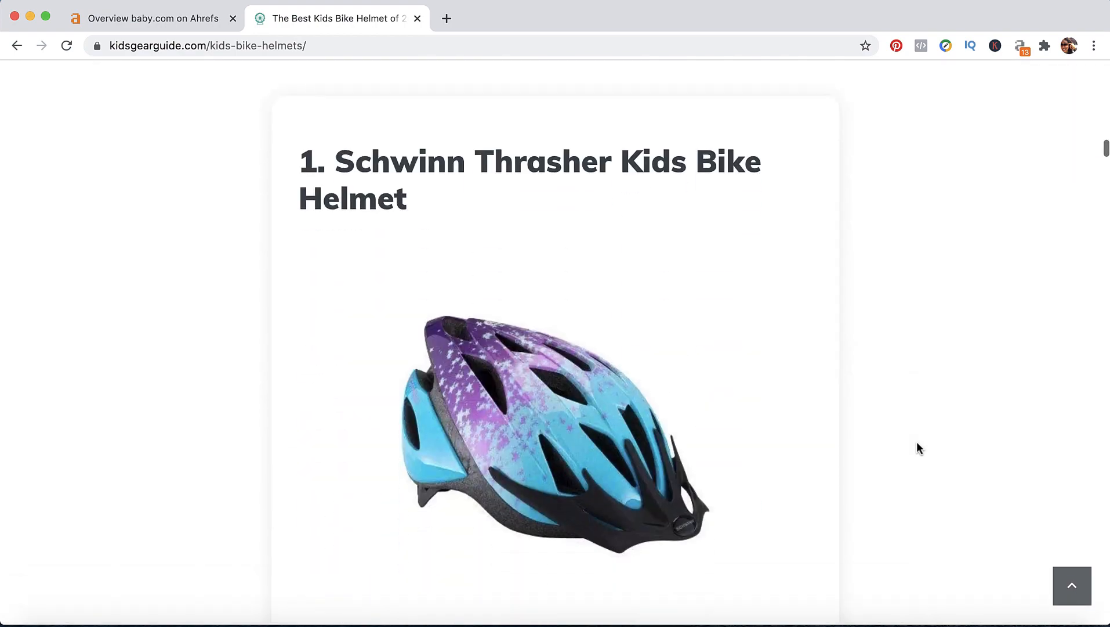
{"action": "scroll", "coordinate": [917, 448], "scroll_direction": "down", "scroll_amount": 8}
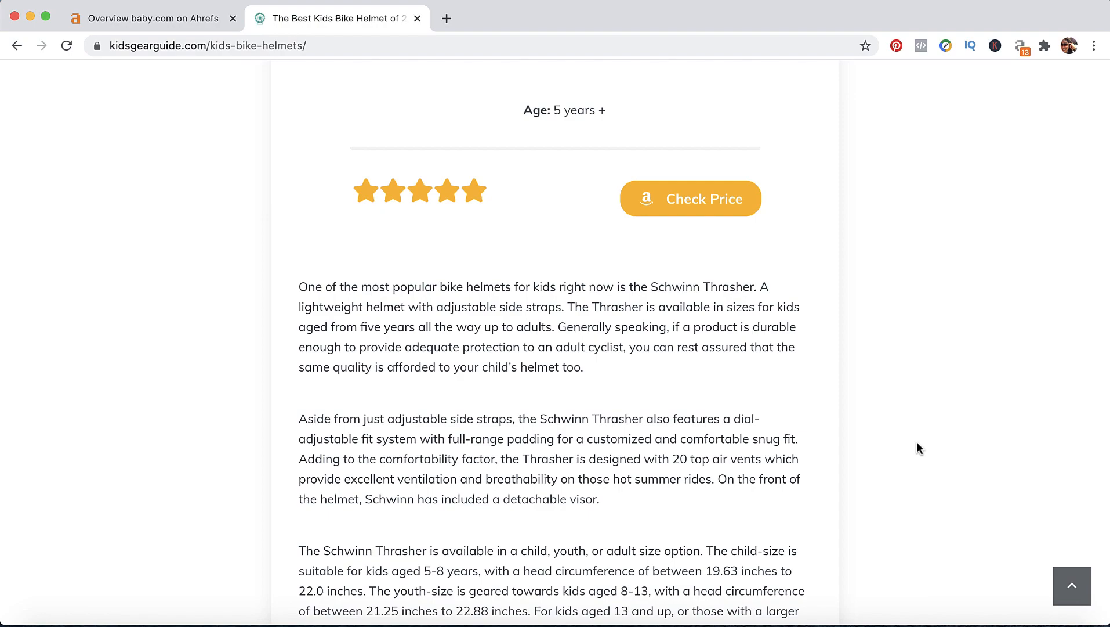
{"action": "scroll", "coordinate": [917, 448], "scroll_direction": "down", "scroll_amount": 9}
{"action": "scroll", "coordinate": [917, 448], "scroll_direction": "up", "scroll_amount": 13}
{"action": "scroll", "coordinate": [917, 448], "scroll_direction": "down", "scroll_amount": 15}
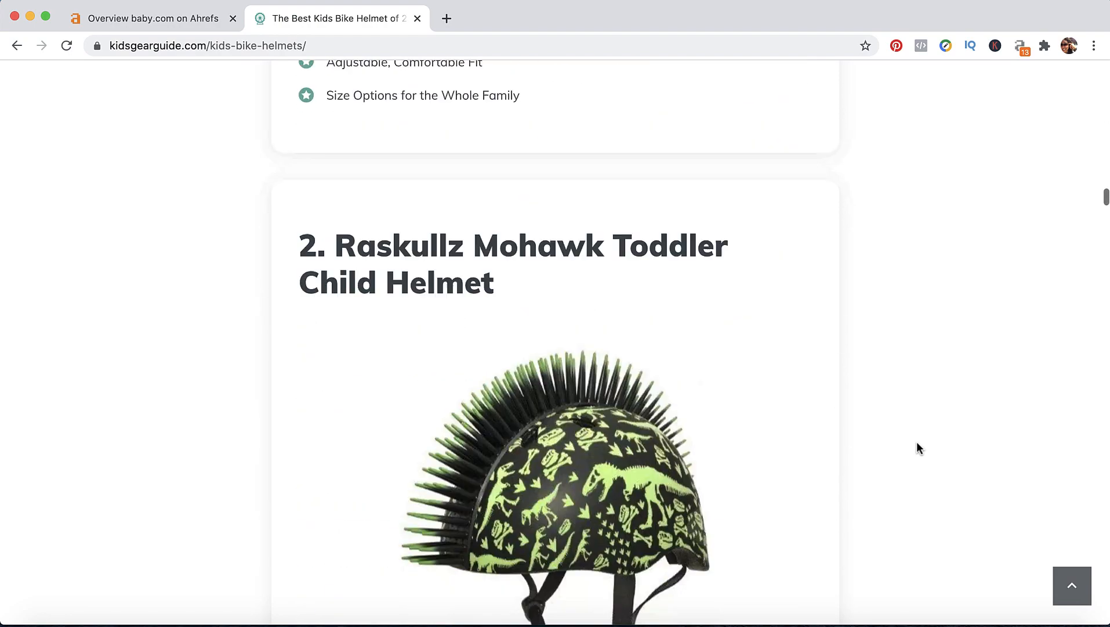
Open the Amazon price link for the Raskullz Mohawk Toddler Child Helmet, view the product page, and close it
{"action": "scroll", "coordinate": [917, 447], "scroll_direction": "down", "scroll_amount": 13}
{"action": "scroll", "coordinate": [917, 447], "scroll_direction": "up", "scroll_amount": 9}
{"action": "scroll", "coordinate": [917, 447], "scroll_direction": "down", "scroll_amount": 1}
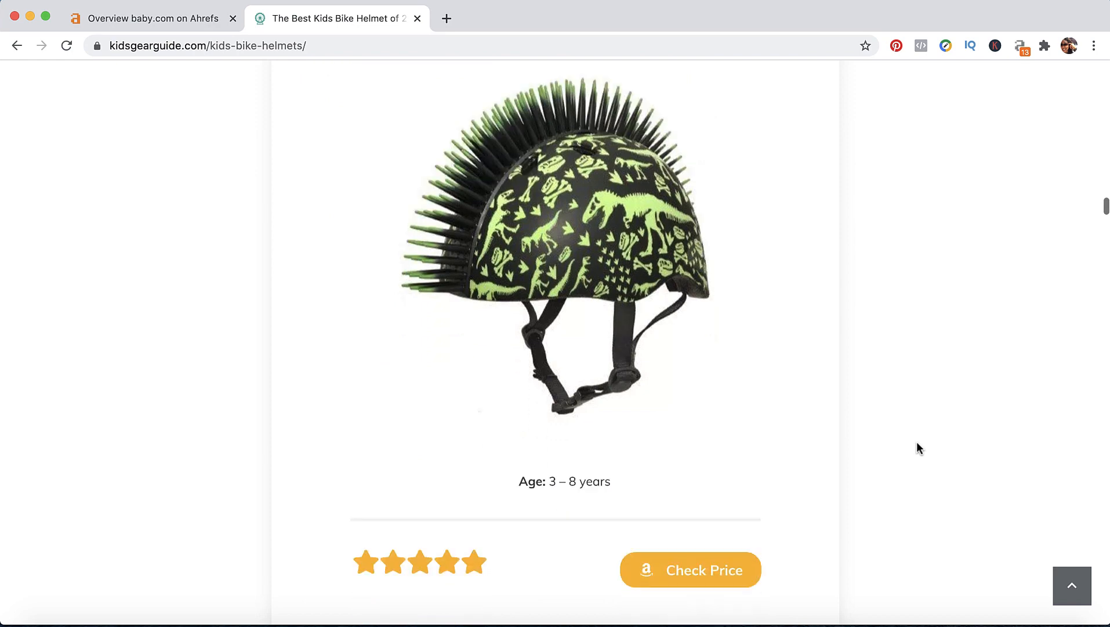
{"action": "scroll", "coordinate": [917, 448], "scroll_direction": "down", "scroll_amount": 2}
{"action": "left_click", "coordinate": [705, 439]}
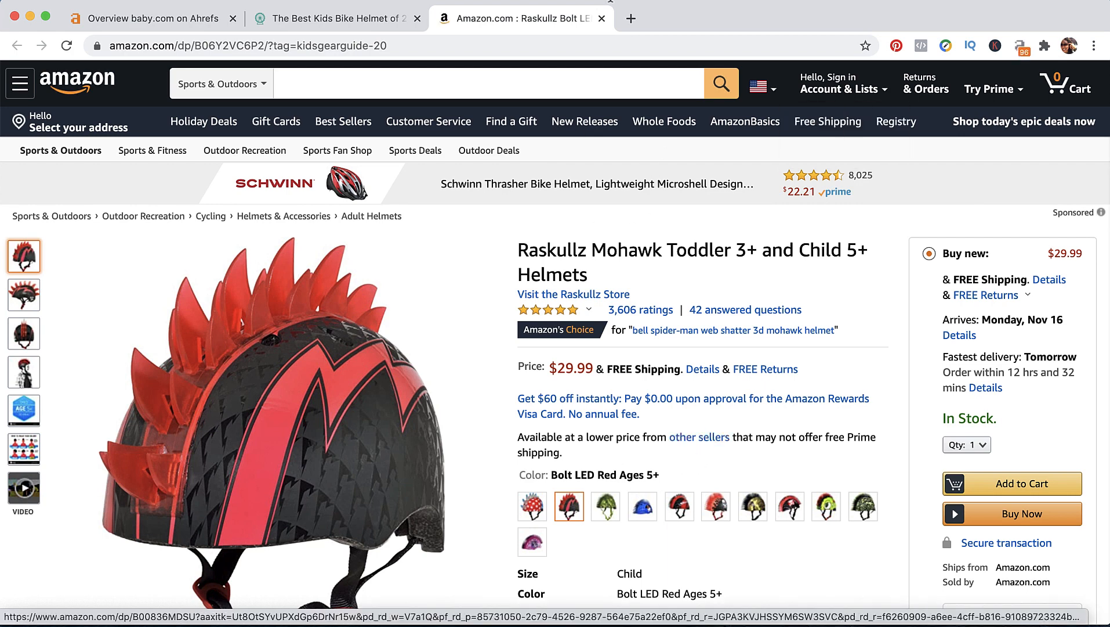
{"action": "left_click", "coordinate": [602, 19]}
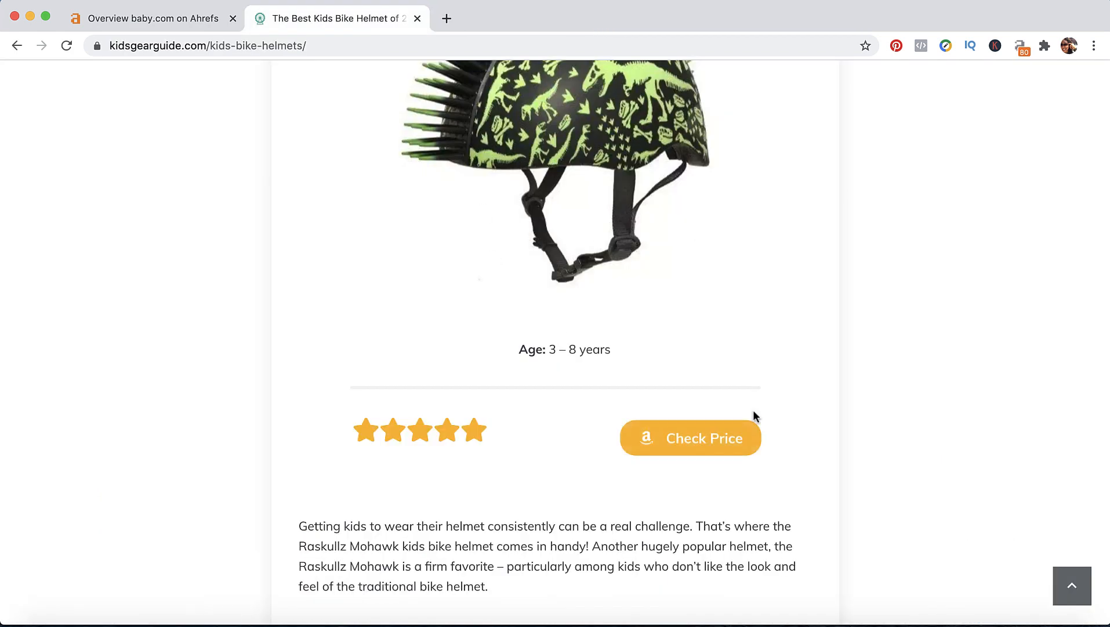
{"action": "scroll", "coordinate": [795, 422], "scroll_direction": "up", "scroll_amount": 20}
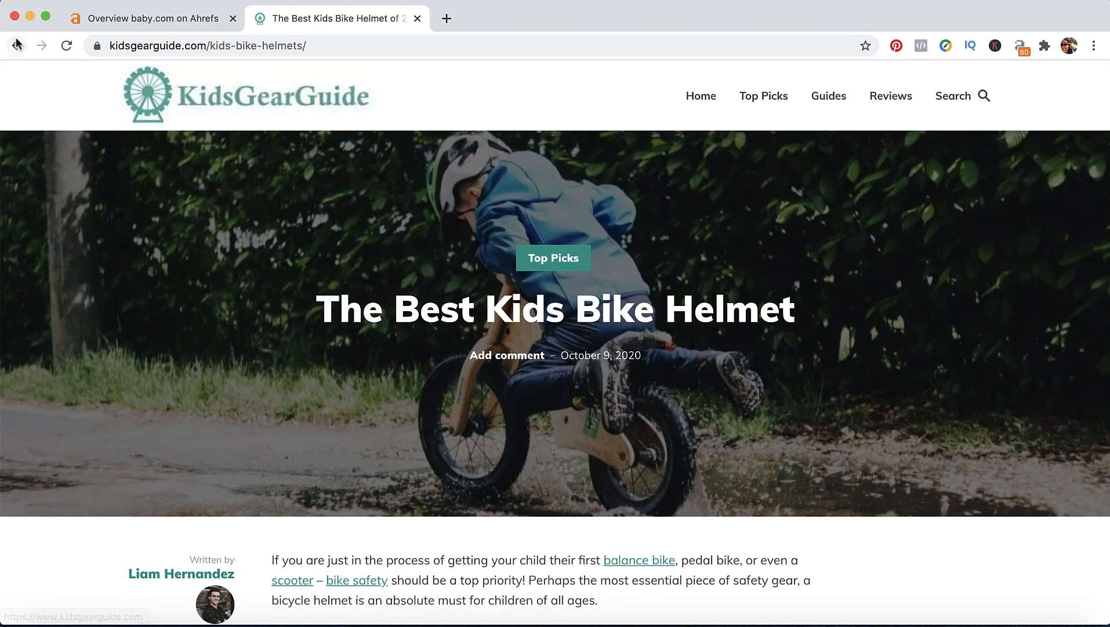
{"action": "left_click", "coordinate": [211, 45]}
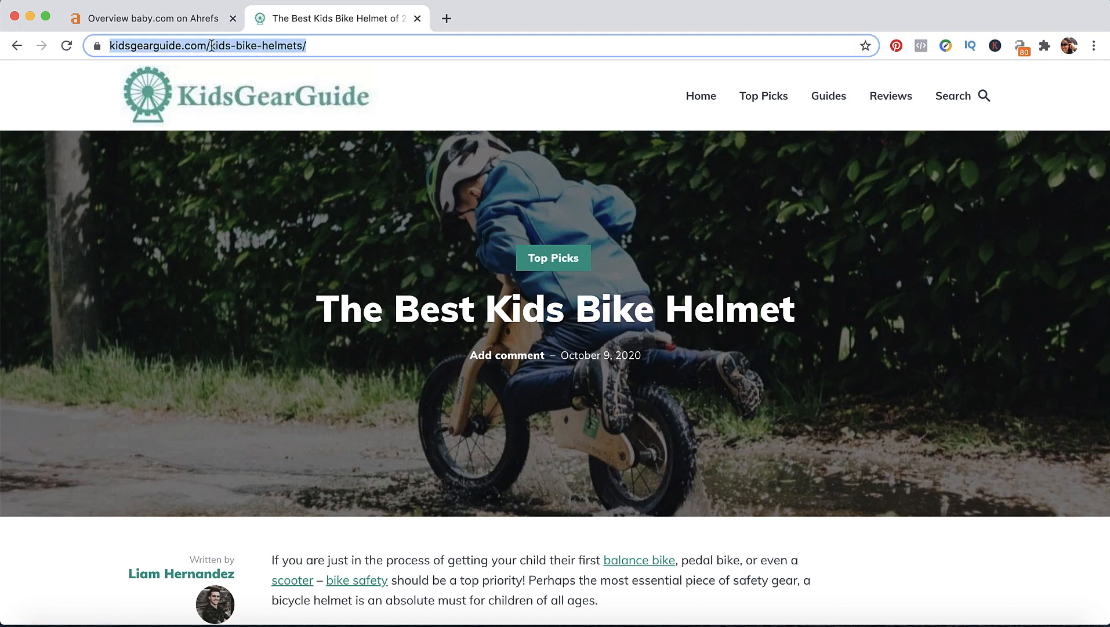
{"action": "left_click", "coordinate": [212, 45]}
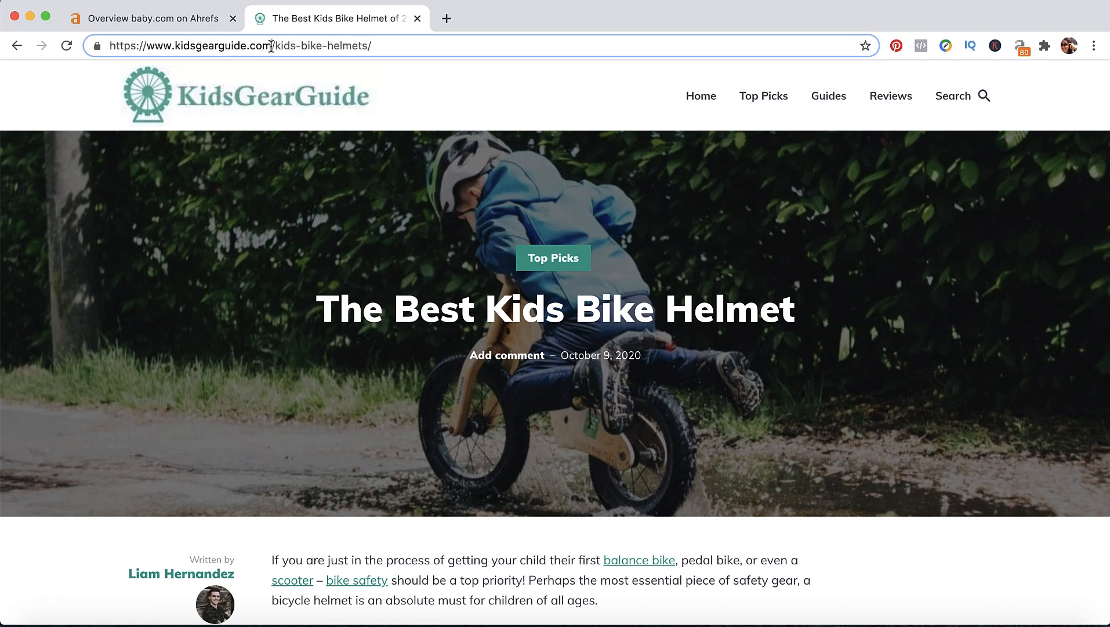
{"action": "left_click_drag", "start_coordinate": [272, 45], "coordinate": [147, 46]}
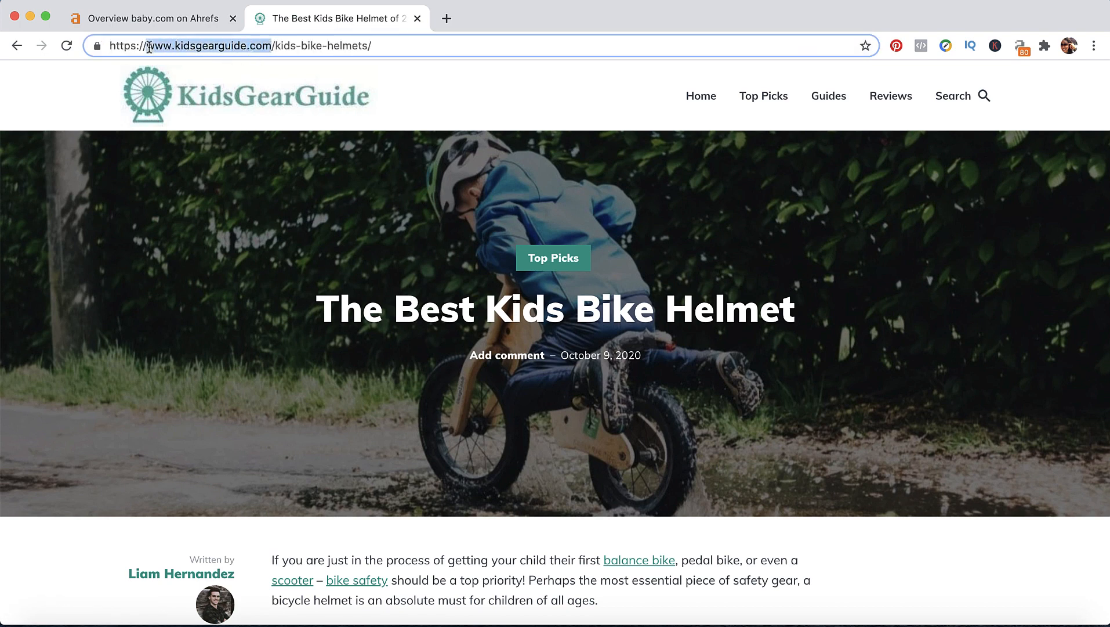
{"action": "right_click", "coordinate": [162, 48]}
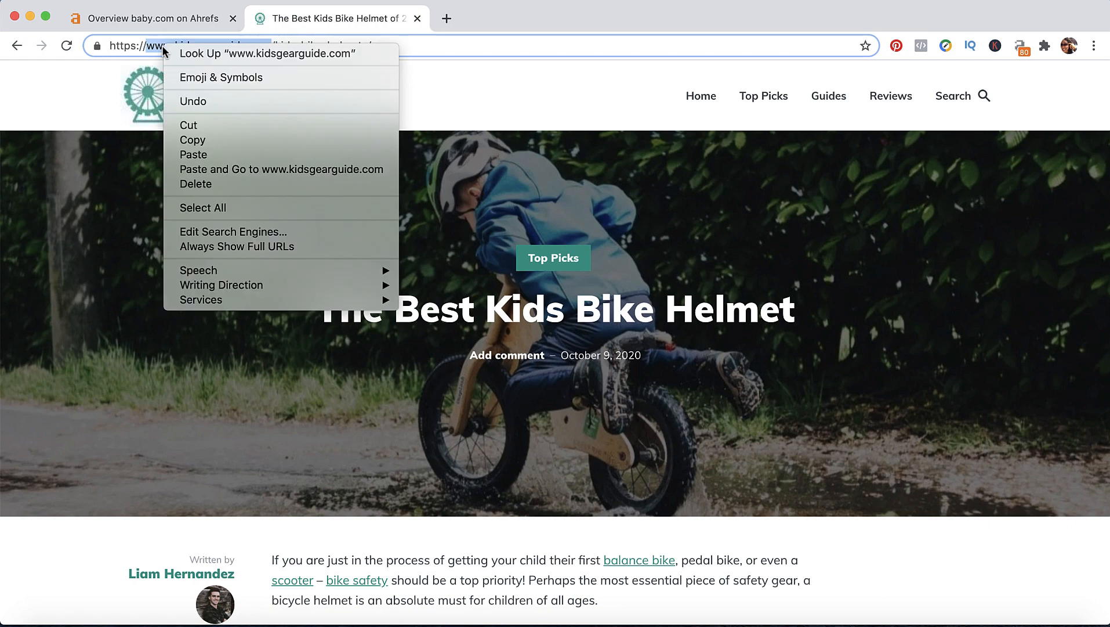
{"action": "left_click", "coordinate": [215, 144]}
{"action": "left_click", "coordinate": [150, 16]}
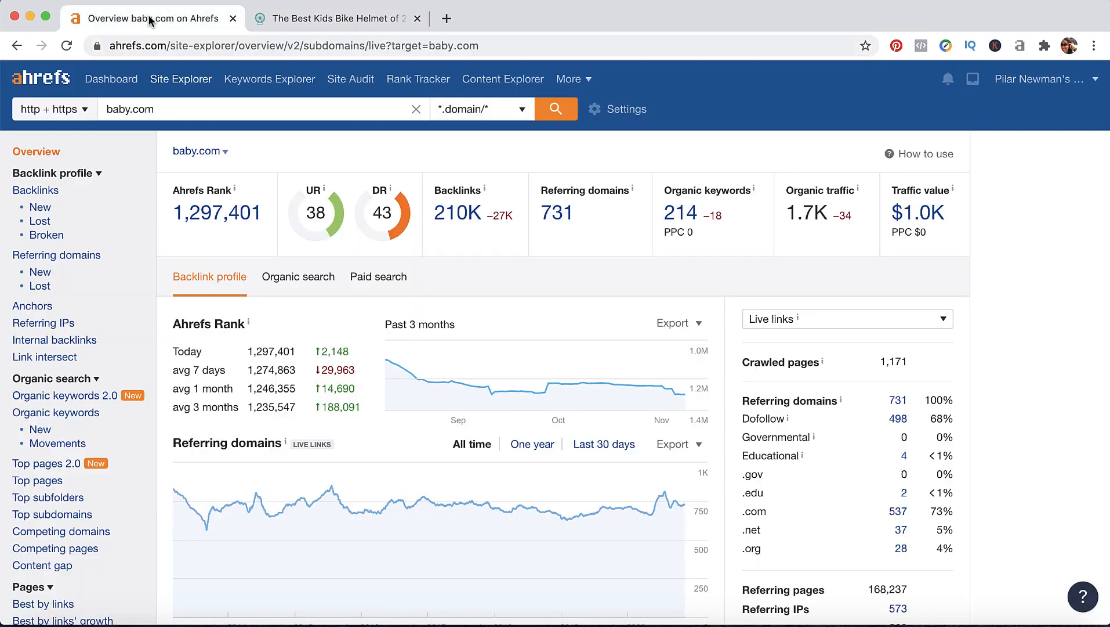
{"action": "triple_click", "coordinate": [187, 114]}
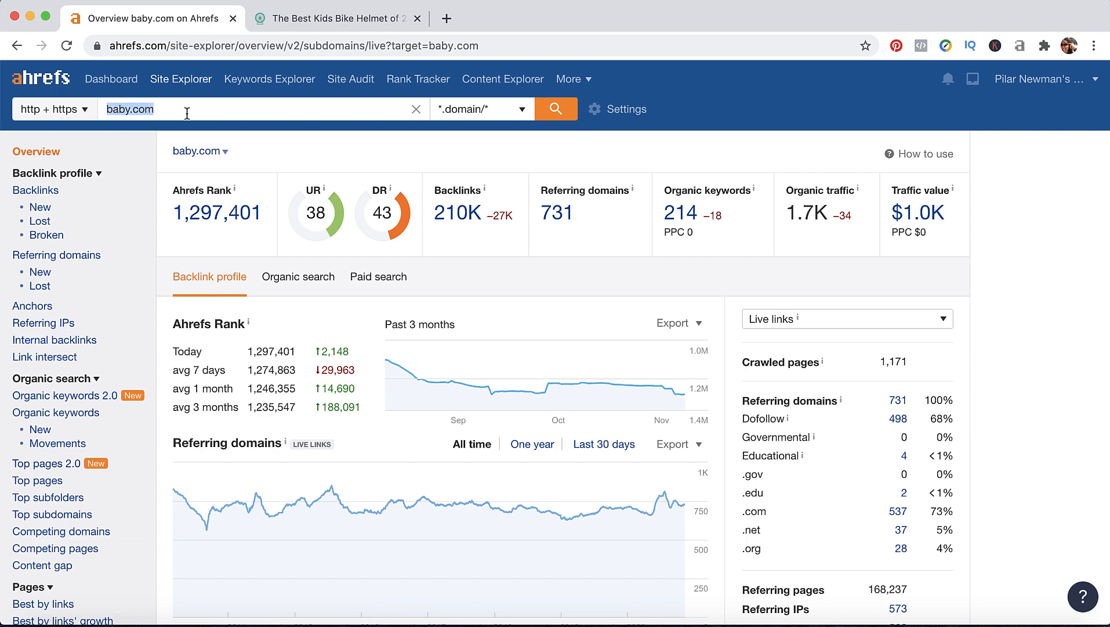
{"action": "right_click", "coordinate": [187, 113]}
{"action": "left_click", "coordinate": [216, 166]}
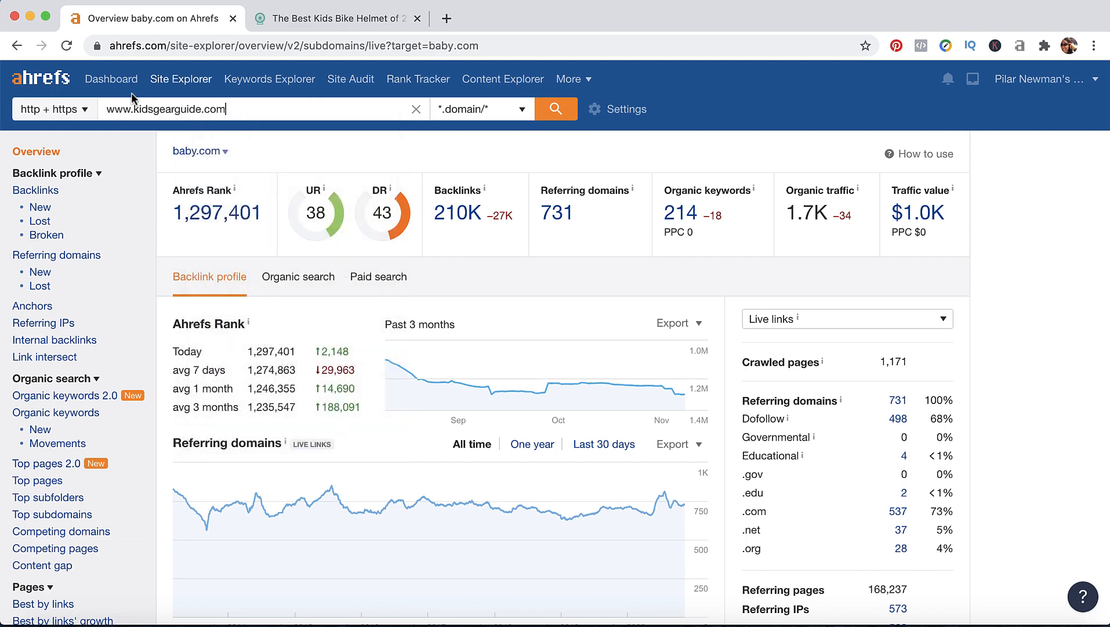
{"action": "key", "text": "Return"}
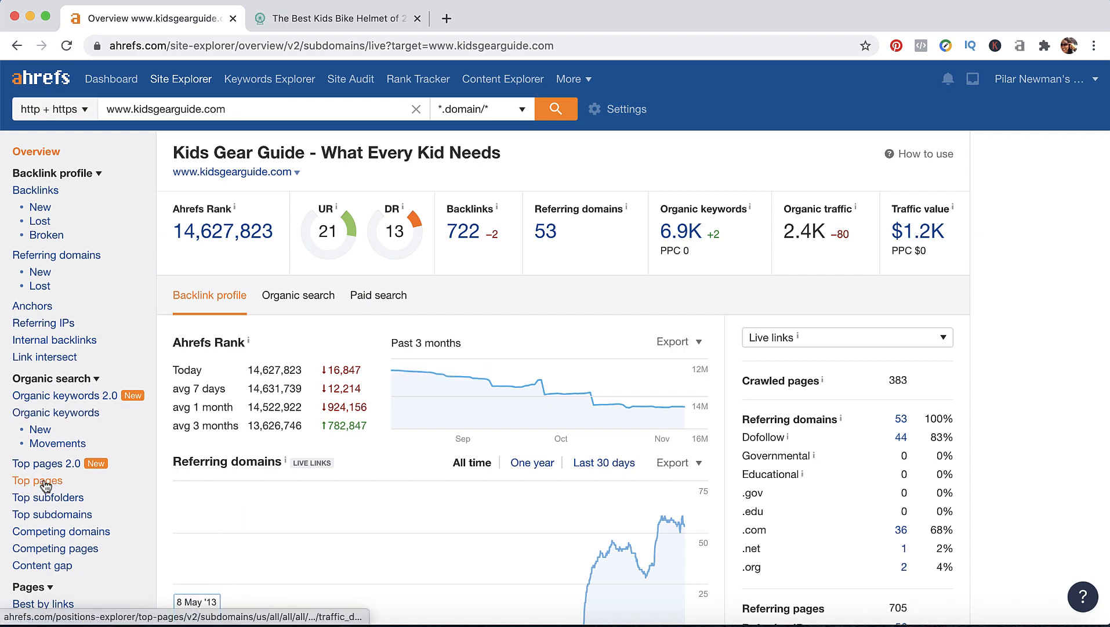
{"action": "left_click", "coordinate": [22, 486]}
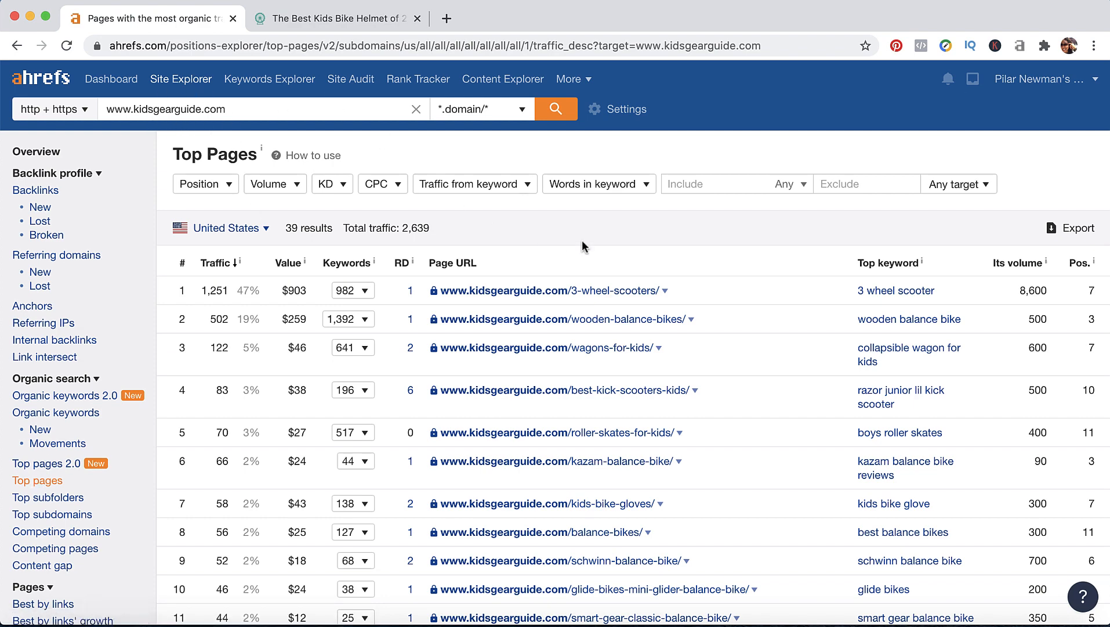
{"action": "scroll", "coordinate": [590, 240], "scroll_direction": "down", "scroll_amount": 1}
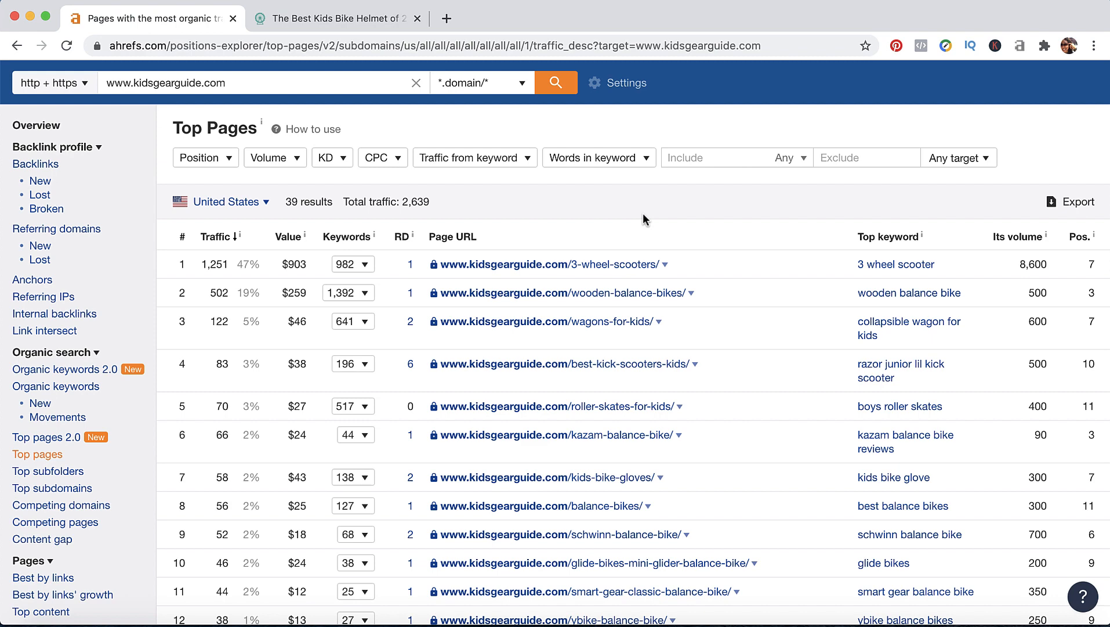
{"action": "scroll", "coordinate": [643, 214], "scroll_direction": "down", "scroll_amount": 1}
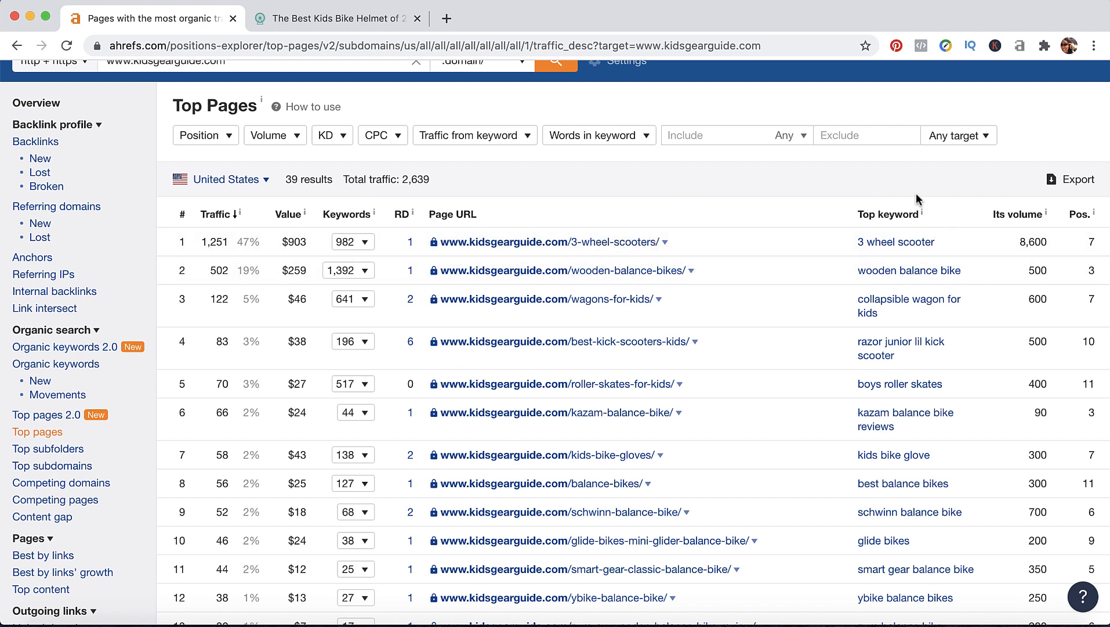
{"action": "scroll", "coordinate": [783, 231], "scroll_direction": "down", "scroll_amount": 1}
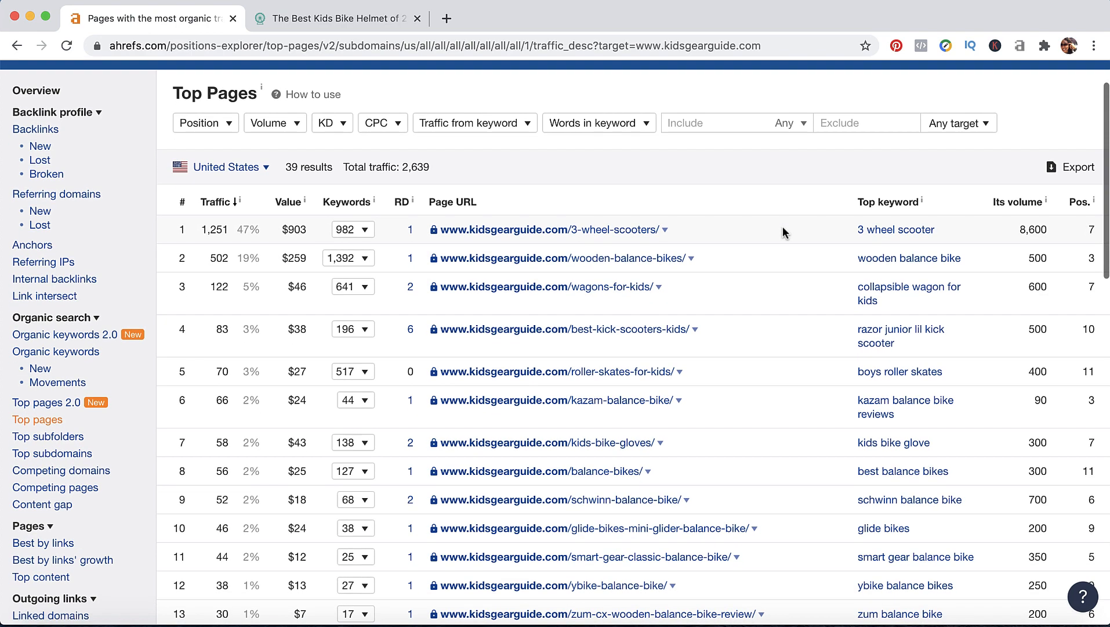
{"action": "scroll", "coordinate": [783, 232], "scroll_direction": "down", "scroll_amount": 3}
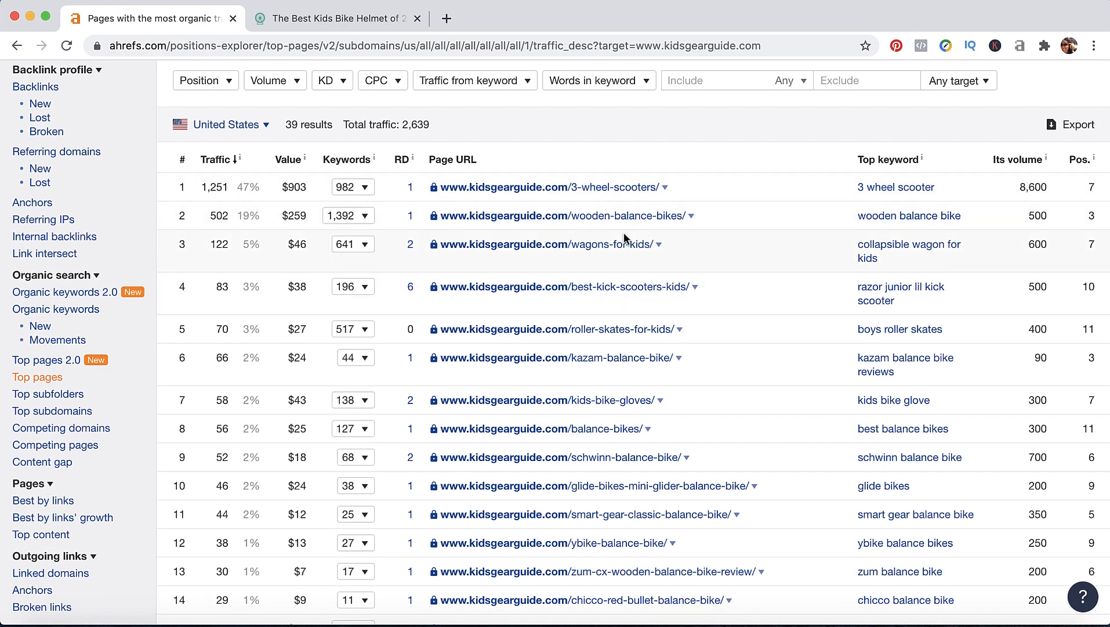
{"action": "scroll", "coordinate": [652, 231], "scroll_direction": "up", "scroll_amount": 7}
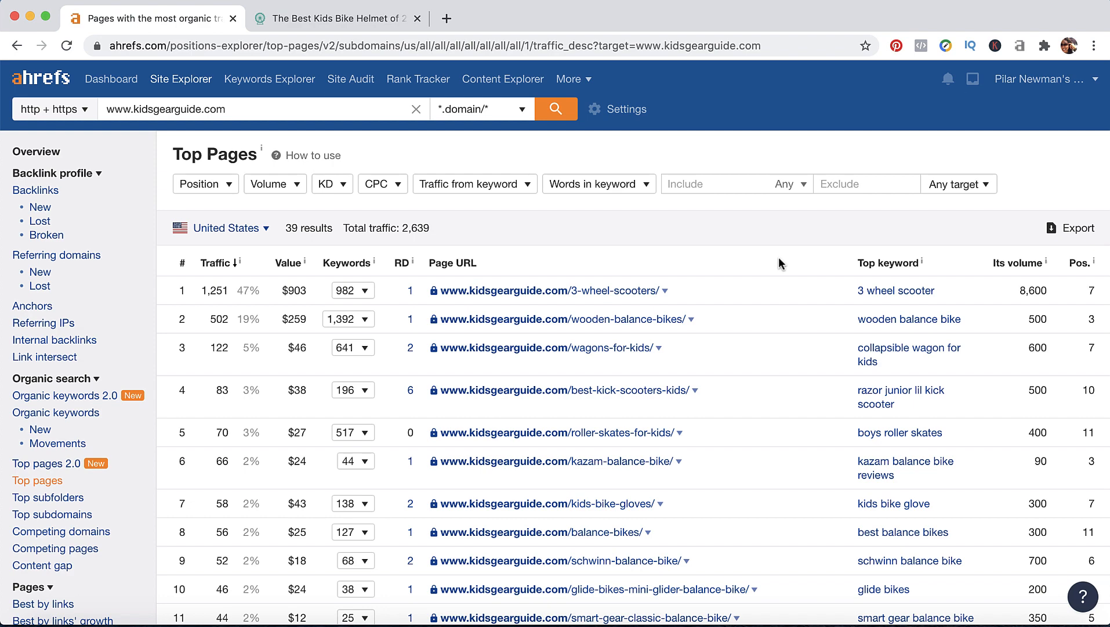
Examine the top keywords, search volumes and positions of kidsgearguide.com's balance bike and other product pages in the Top Pages report
{"action": "scroll", "coordinate": [778, 257], "scroll_direction": "down", "scroll_amount": 3}
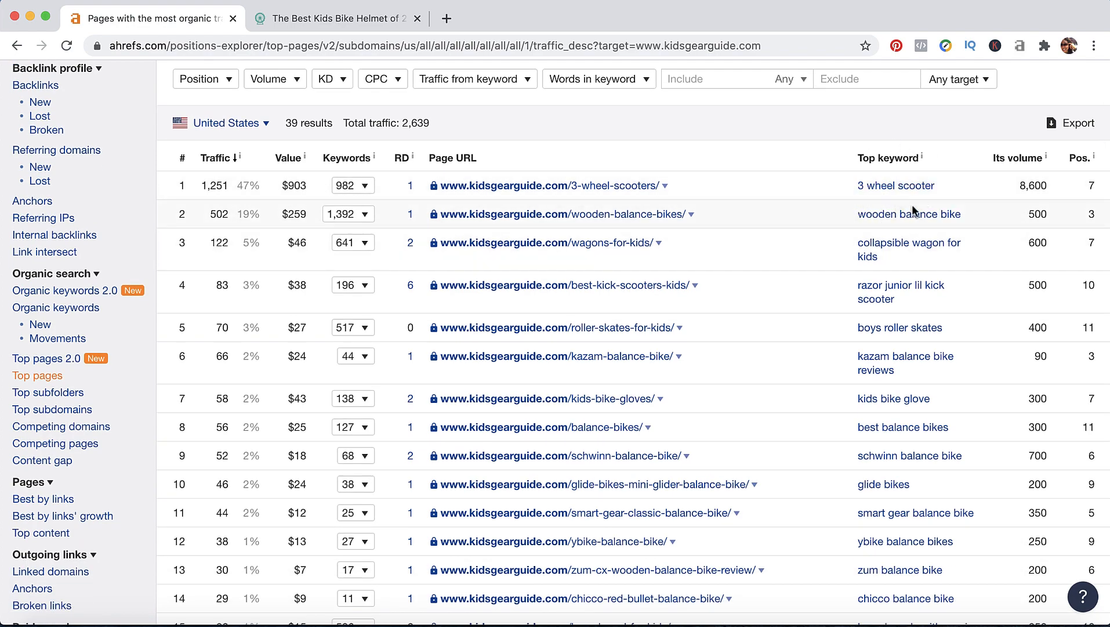
{"action": "scroll", "coordinate": [836, 277], "scroll_direction": "down", "scroll_amount": 3}
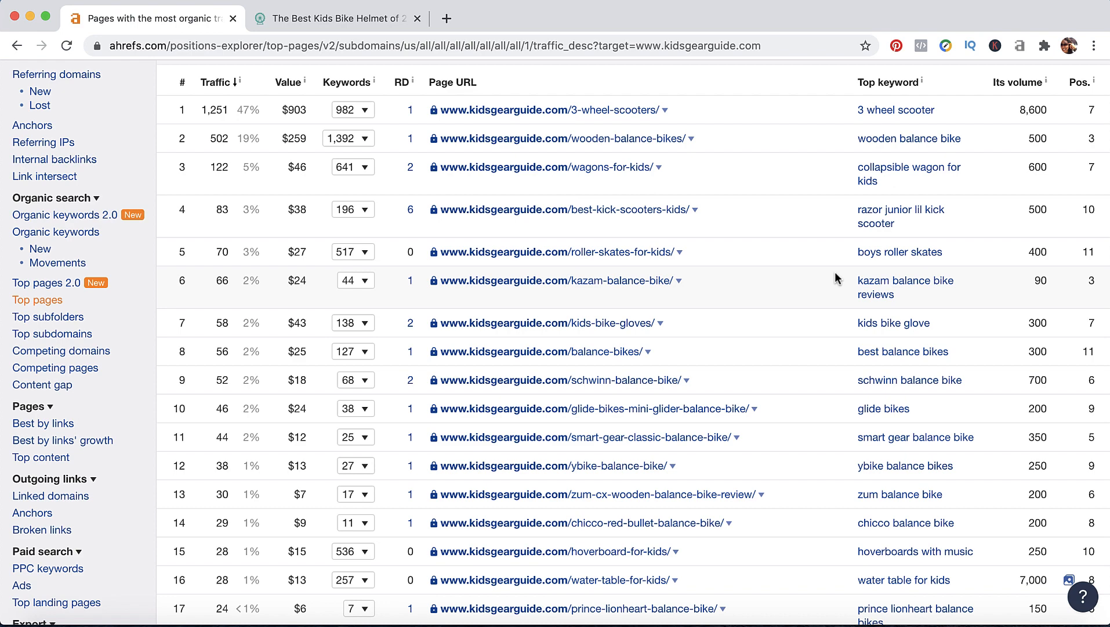
{"action": "scroll", "coordinate": [836, 273], "scroll_direction": "down", "scroll_amount": 1}
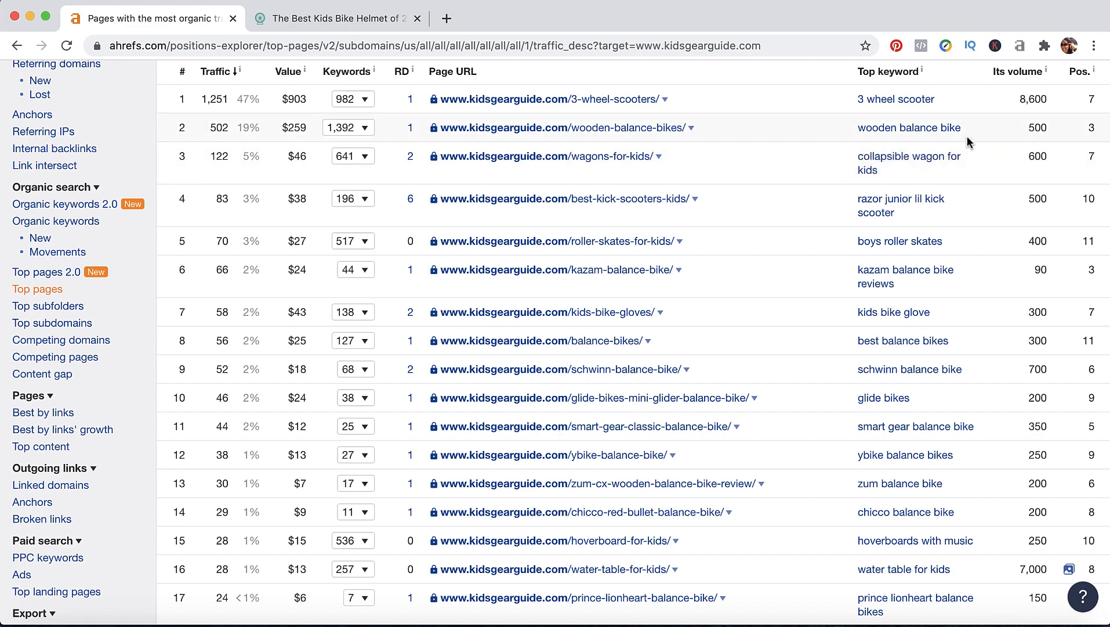
{"action": "scroll", "coordinate": [984, 155], "scroll_direction": "down", "scroll_amount": 3}
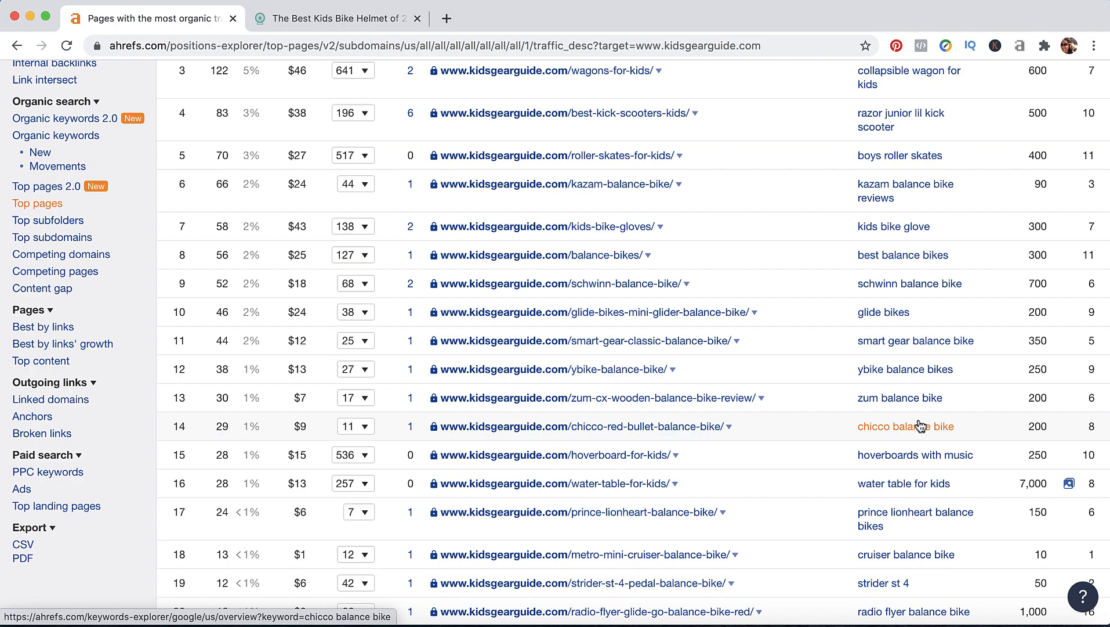
{"action": "scroll", "coordinate": [732, 256], "scroll_direction": "up", "scroll_amount": 5}
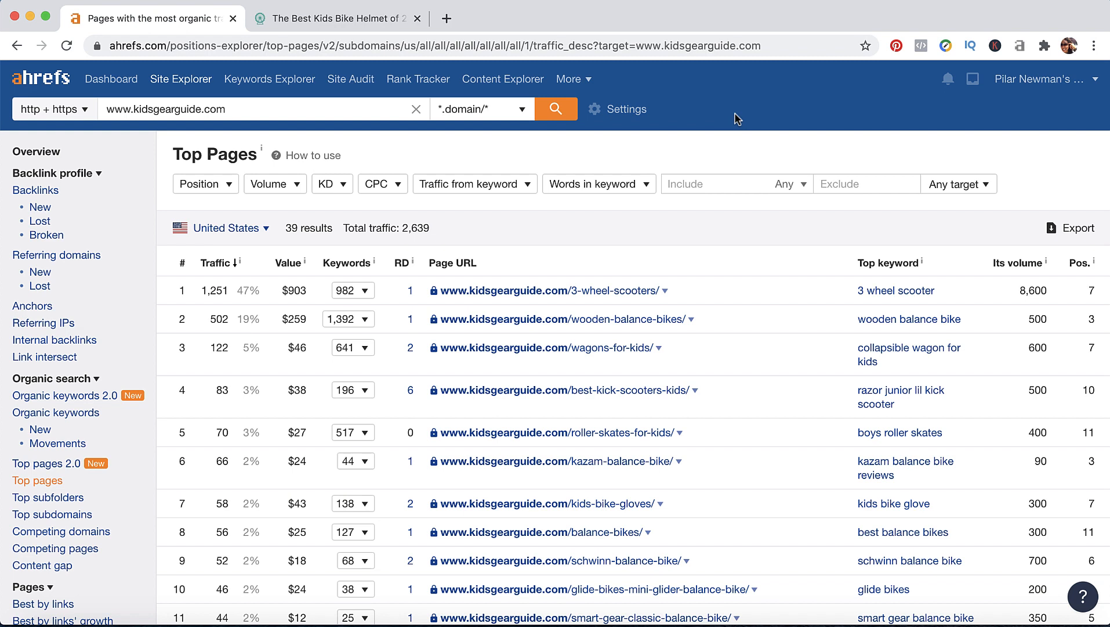
{"action": "scroll", "coordinate": [721, 314], "scroll_direction": "down", "scroll_amount": 2}
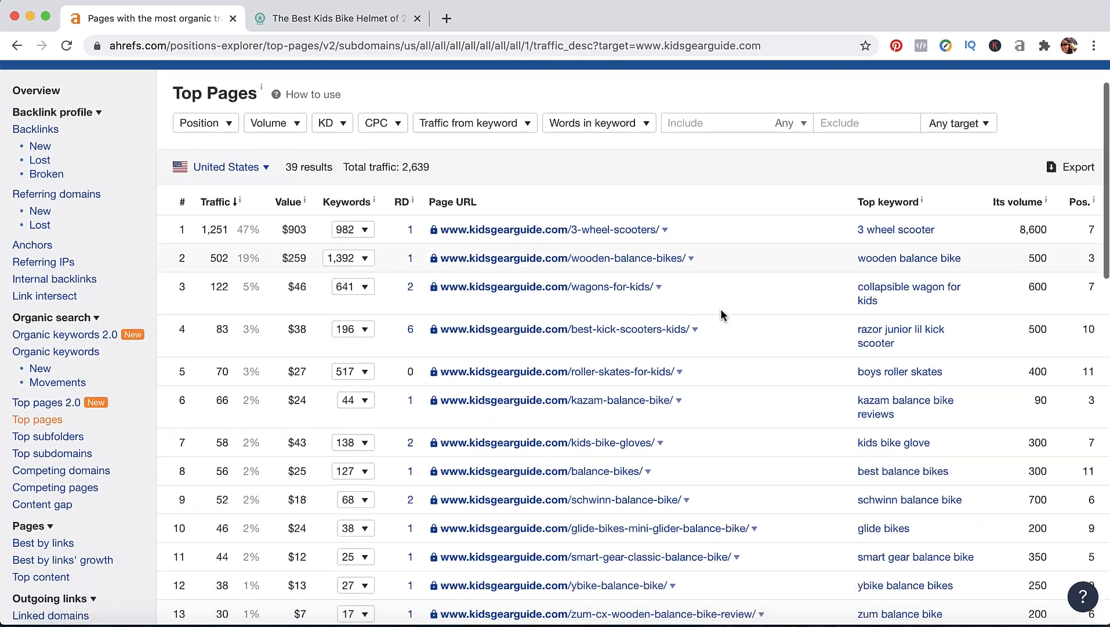
{"action": "scroll", "coordinate": [721, 311], "scroll_direction": "up", "scroll_amount": 2}
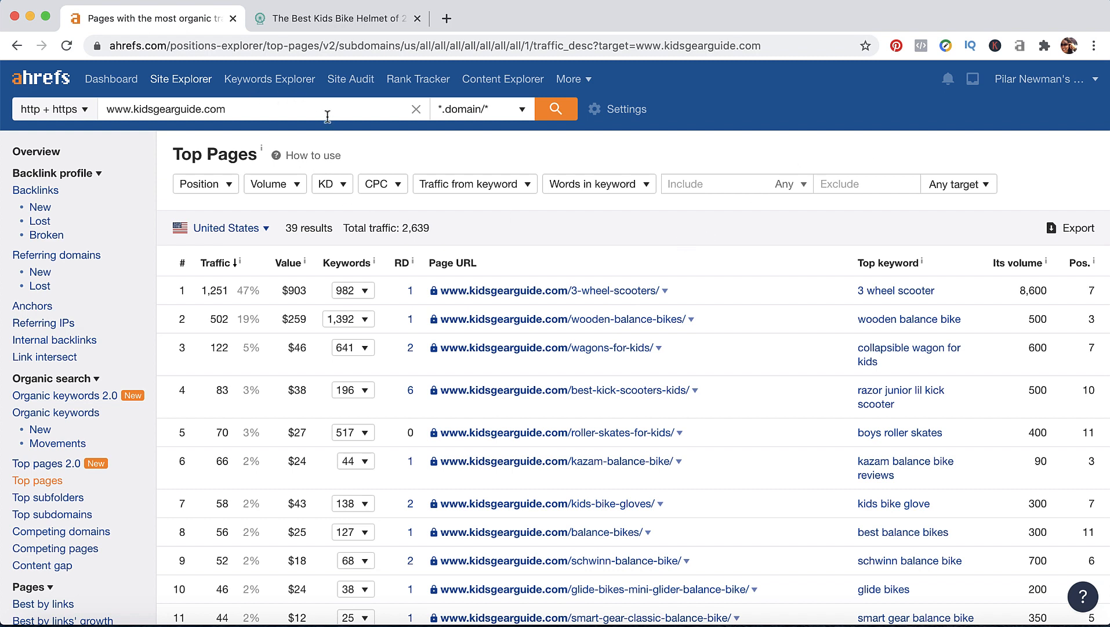
Open Keywords Explorer in a separate tab and review the balance bike keywords in the Top Pages report
{"action": "right_click", "coordinate": [271, 83]}
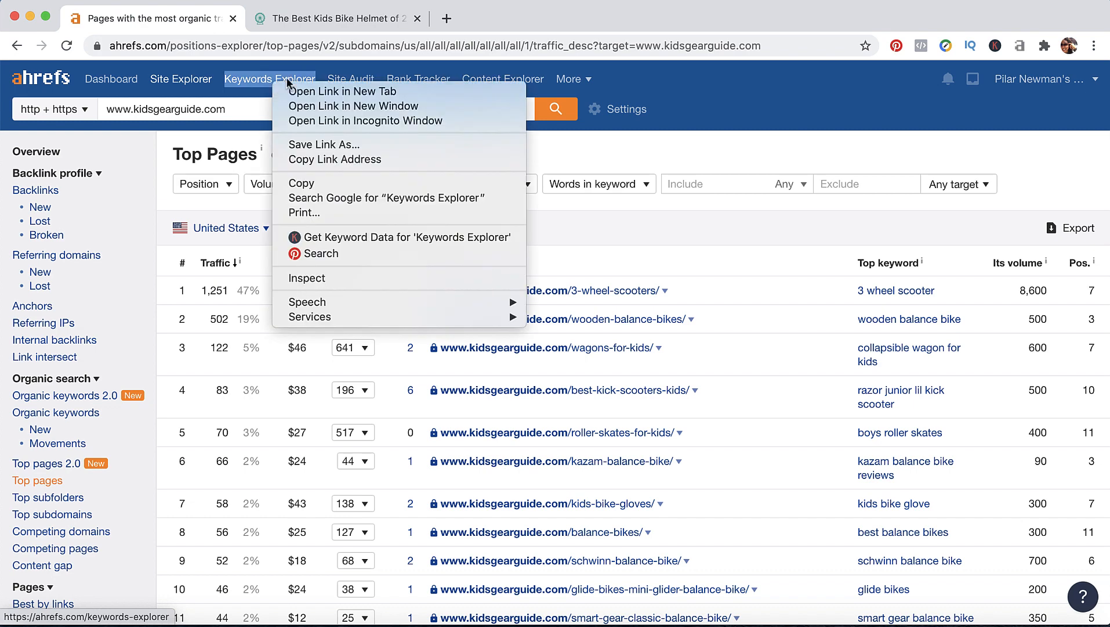
{"action": "left_click", "coordinate": [319, 89]}
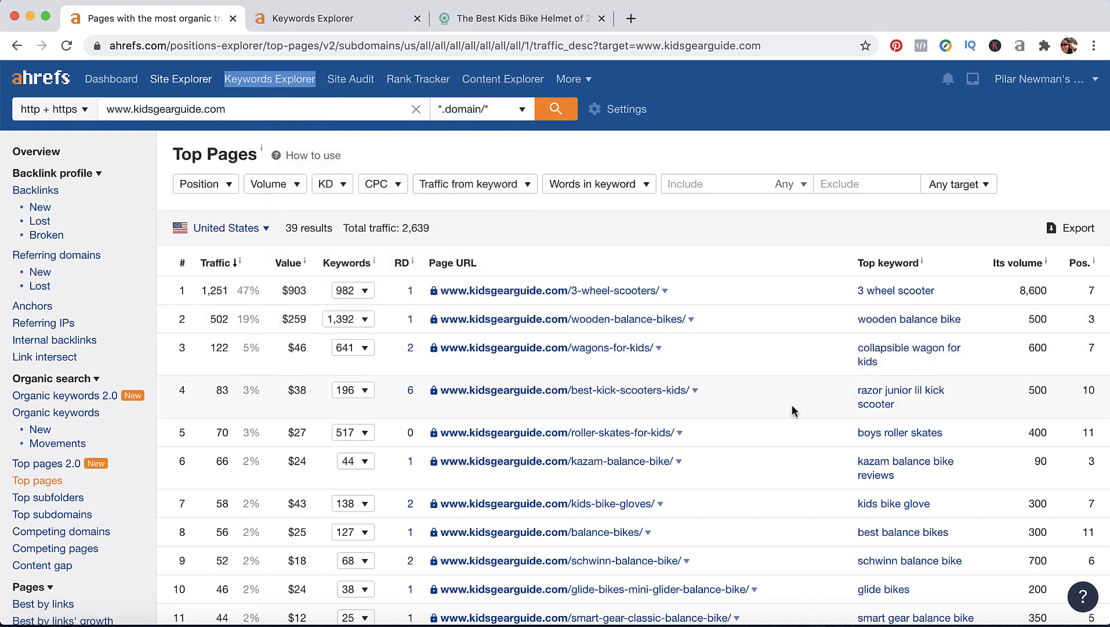
{"action": "scroll", "coordinate": [821, 382], "scroll_direction": "down", "scroll_amount": 3}
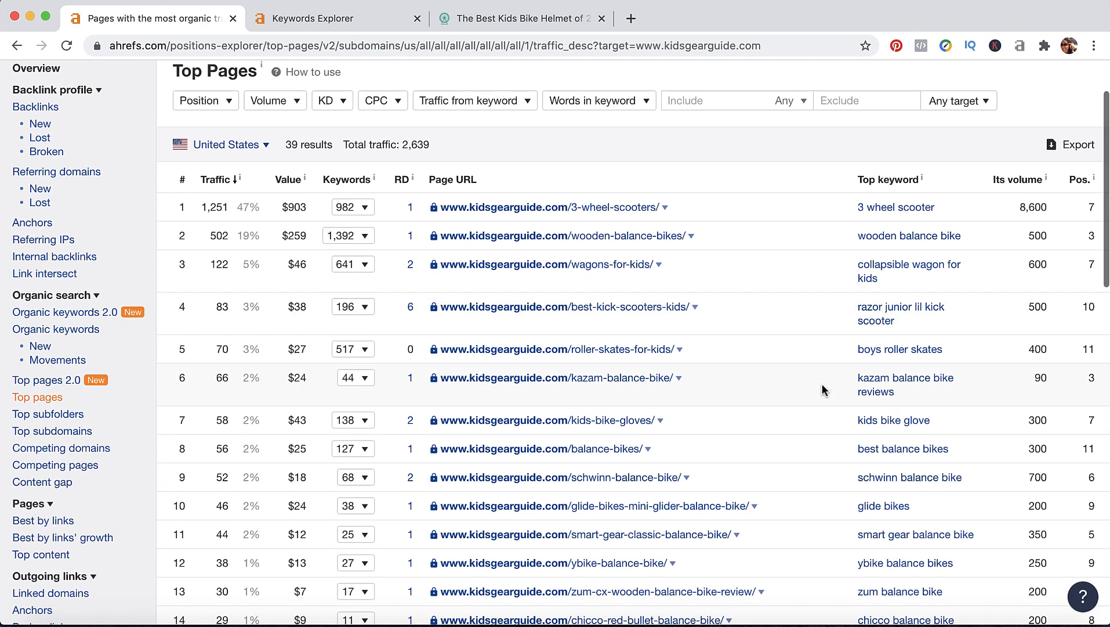
{"action": "scroll", "coordinate": [914, 369], "scroll_direction": "down", "scroll_amount": 2}
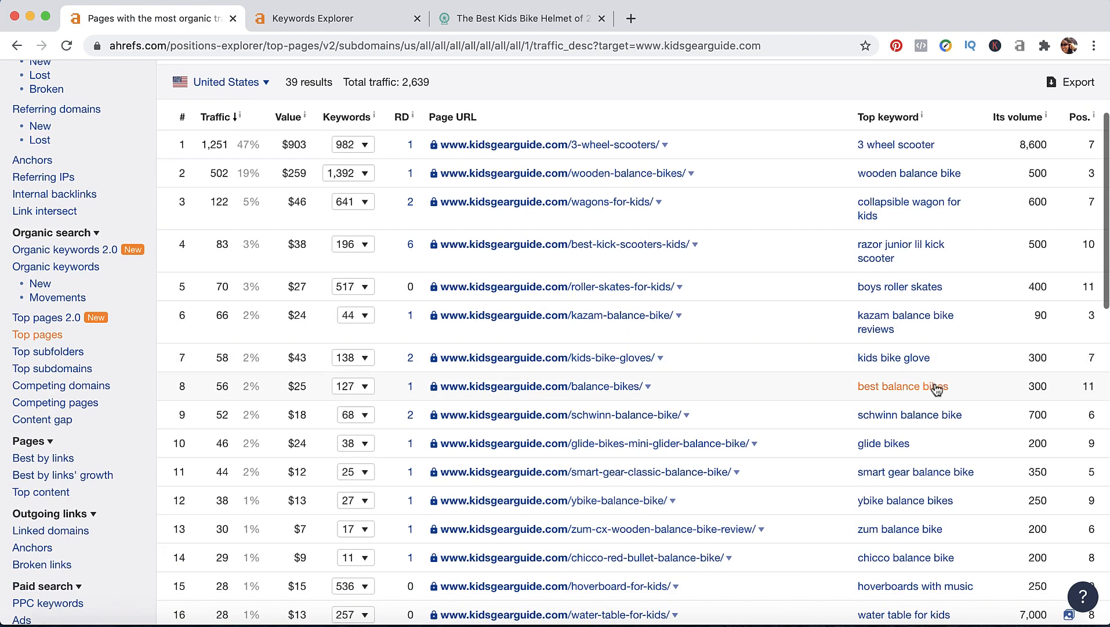
{"action": "scroll", "coordinate": [934, 391], "scroll_direction": "down", "scroll_amount": 2}
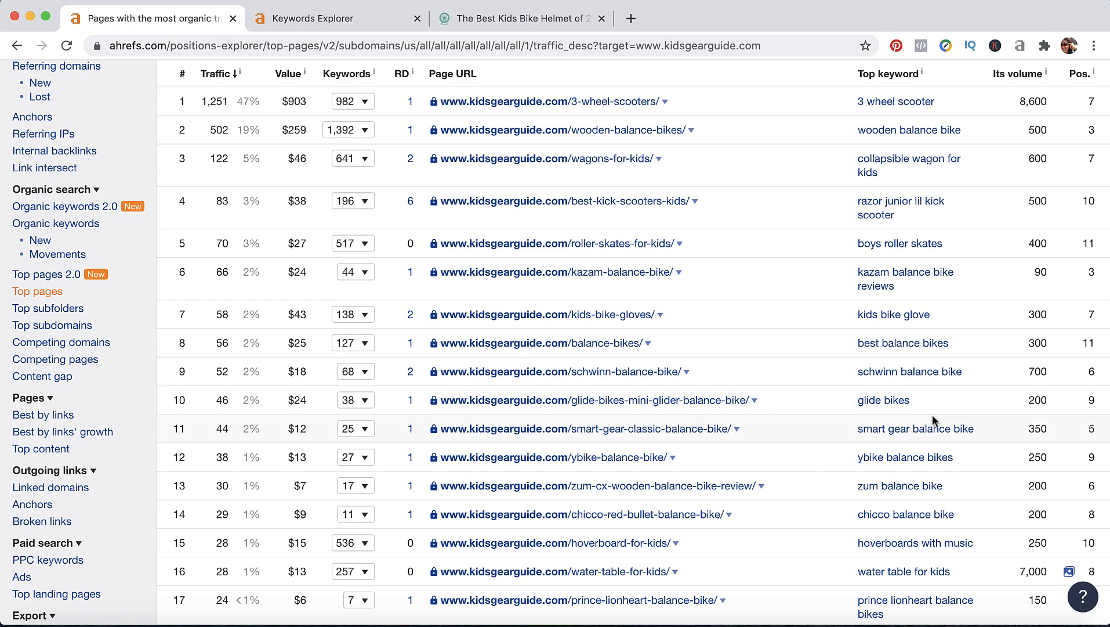
{"action": "scroll", "coordinate": [932, 413], "scroll_direction": "down", "scroll_amount": 3}
{"action": "scroll", "coordinate": [933, 347], "scroll_direction": "up", "scroll_amount": 4}
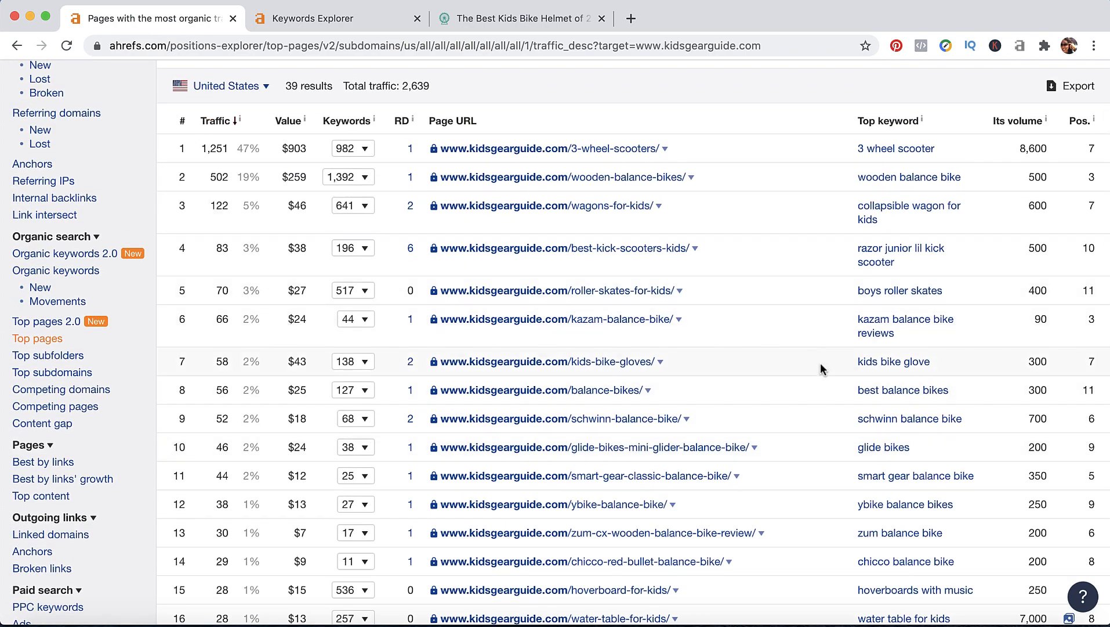
{"action": "scroll", "coordinate": [821, 364], "scroll_direction": "down", "scroll_amount": 4}
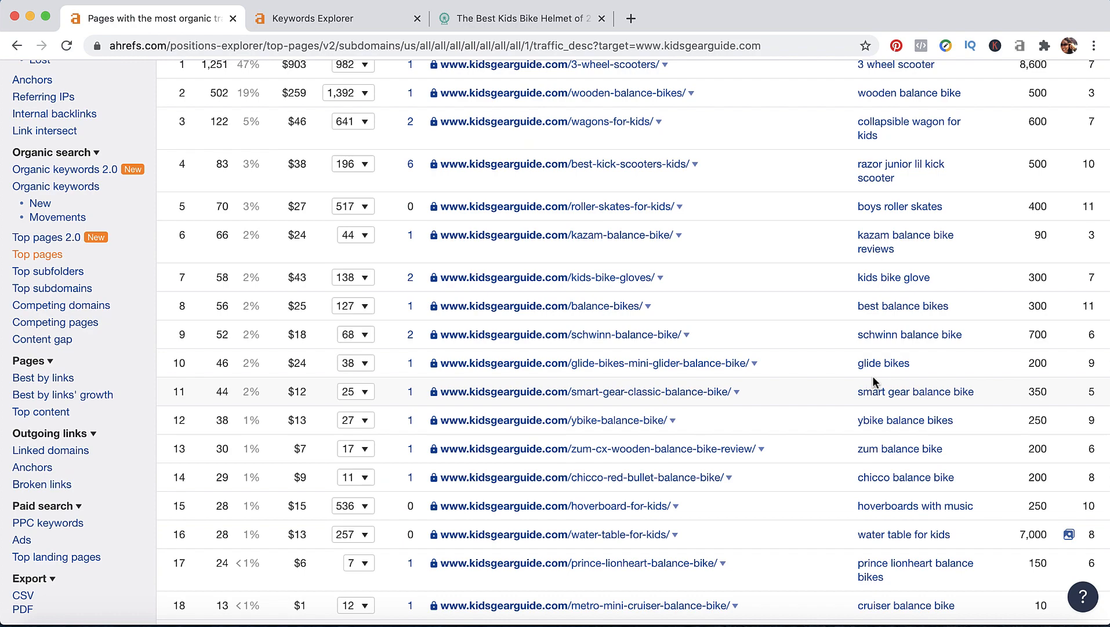
{"action": "scroll", "coordinate": [872, 375], "scroll_direction": "down", "scroll_amount": 3}
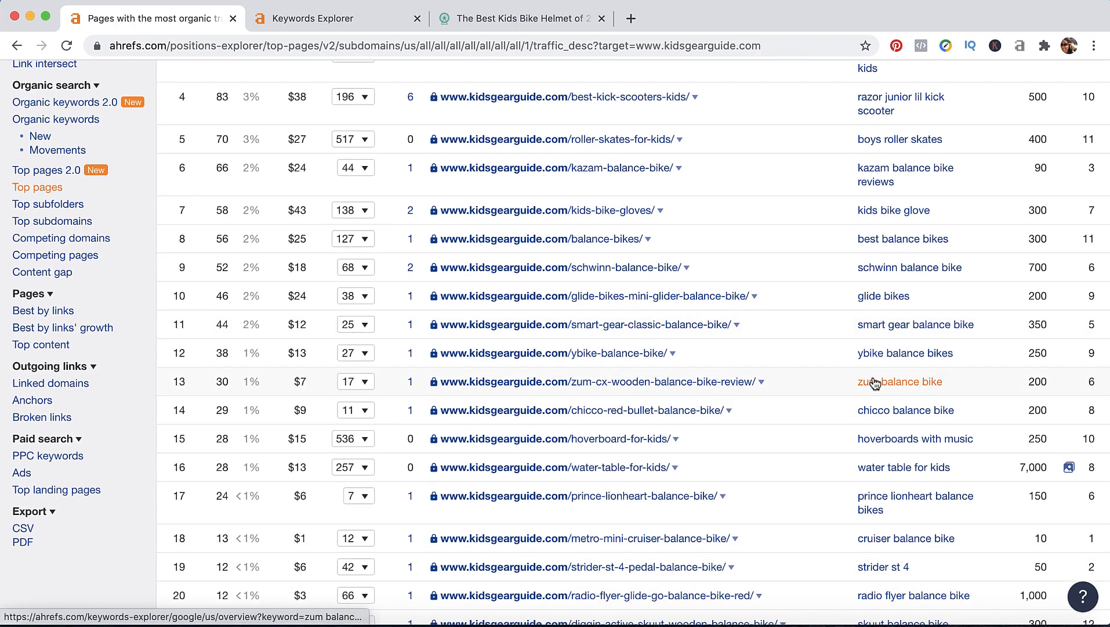
{"action": "scroll", "coordinate": [874, 381], "scroll_direction": "up", "scroll_amount": 12}
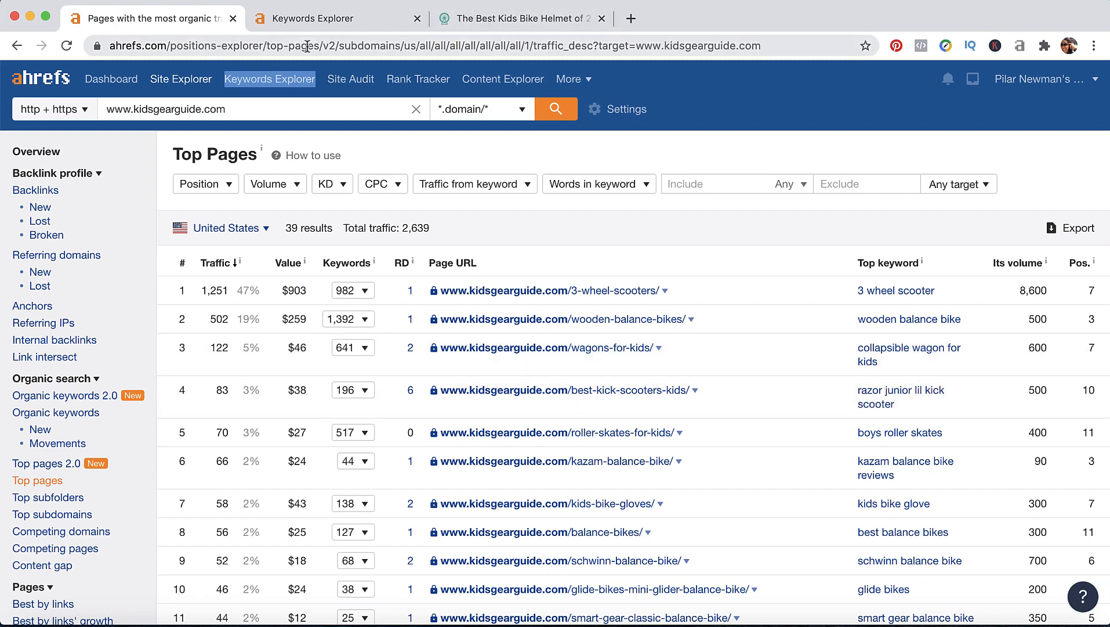
Look up the keyword "best balance bike" in Keywords Explorer for Google in the United States
{"action": "left_click", "coordinate": [310, 18]}
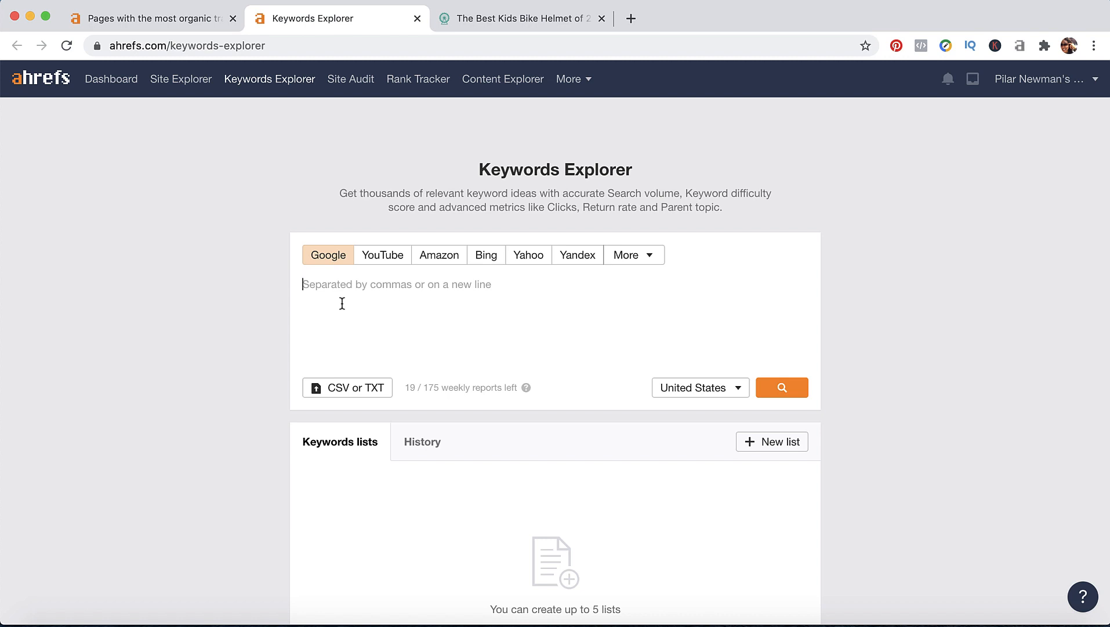
{"action": "type", "text": "best b"}
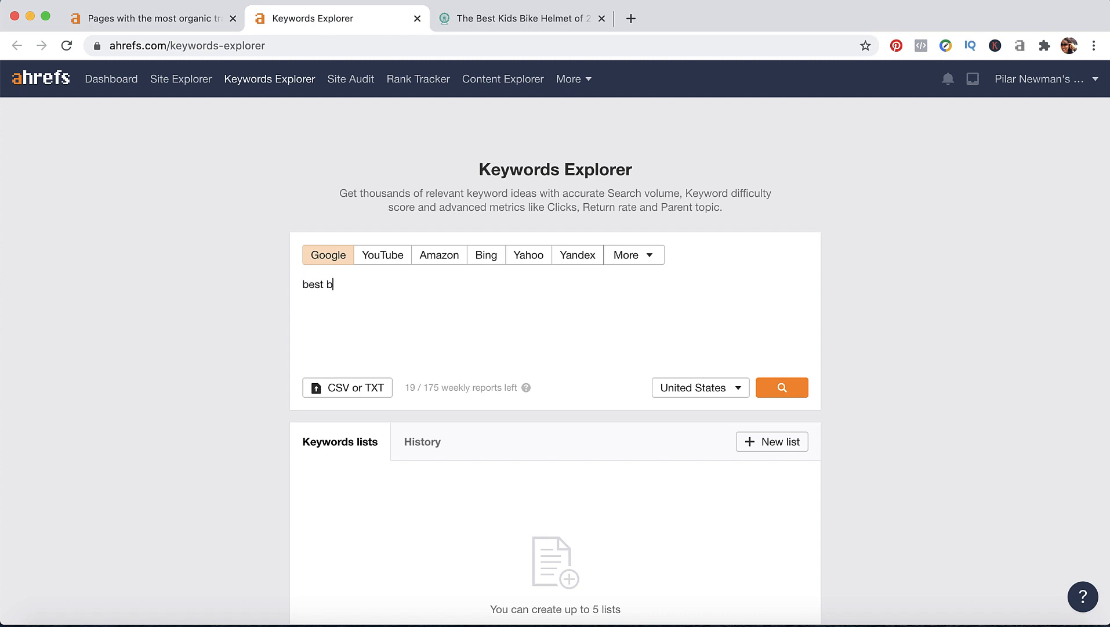
{"action": "type", "text": "alance bike"}
{"action": "left_click", "coordinate": [775, 396]}
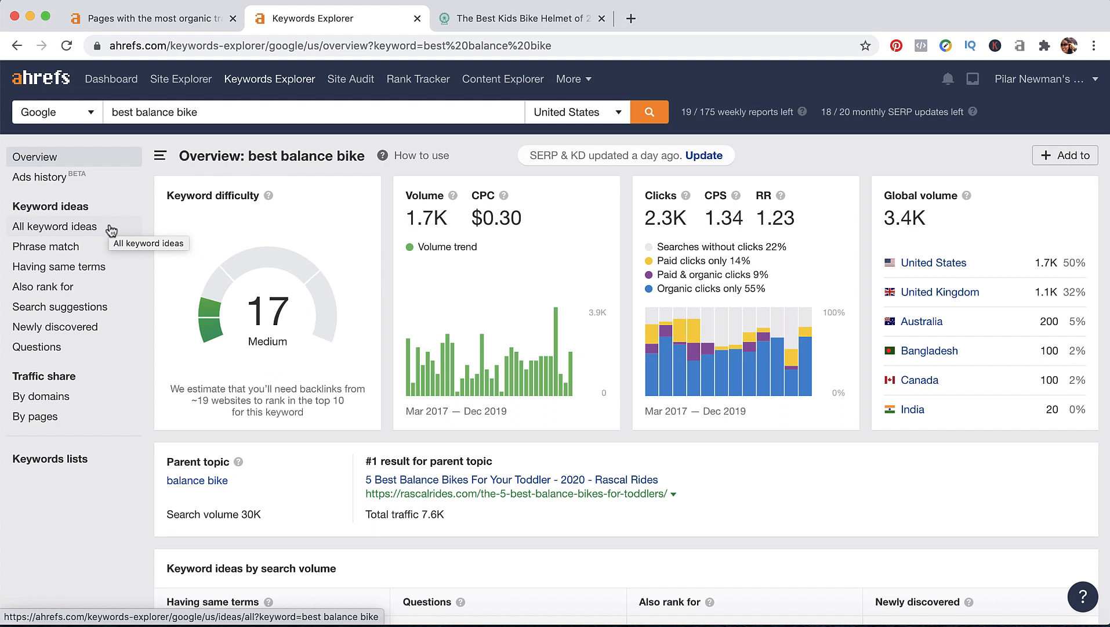
Open the Having same terms ideas for "best balance bike" and examine their difficulty and volume
{"action": "left_click", "coordinate": [93, 270]}
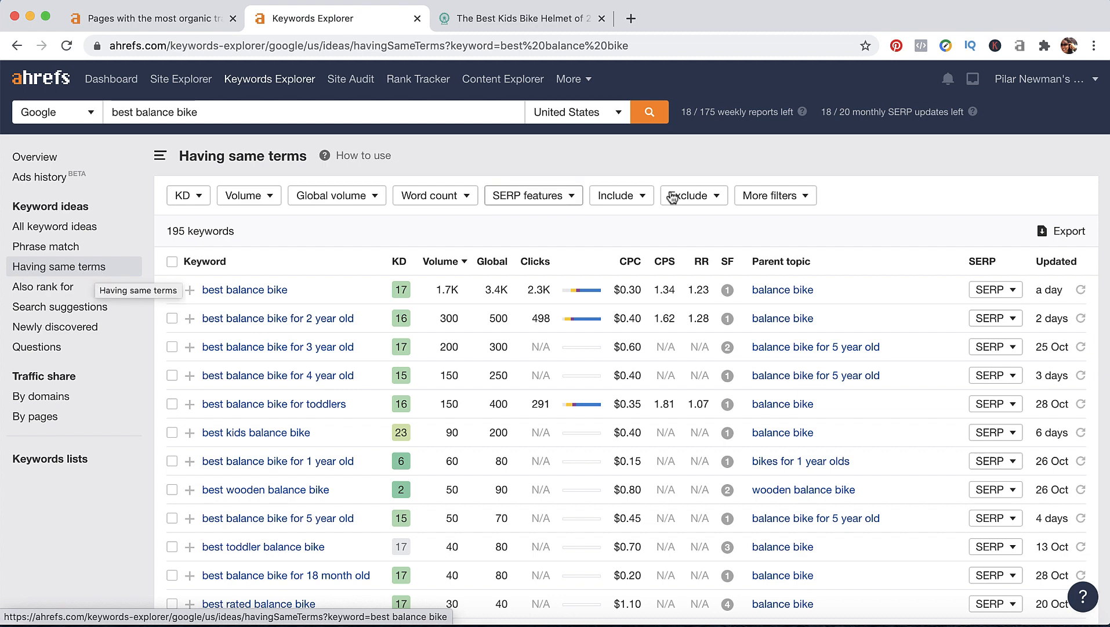
{"action": "scroll", "coordinate": [924, 250], "scroll_direction": "down", "scroll_amount": 1}
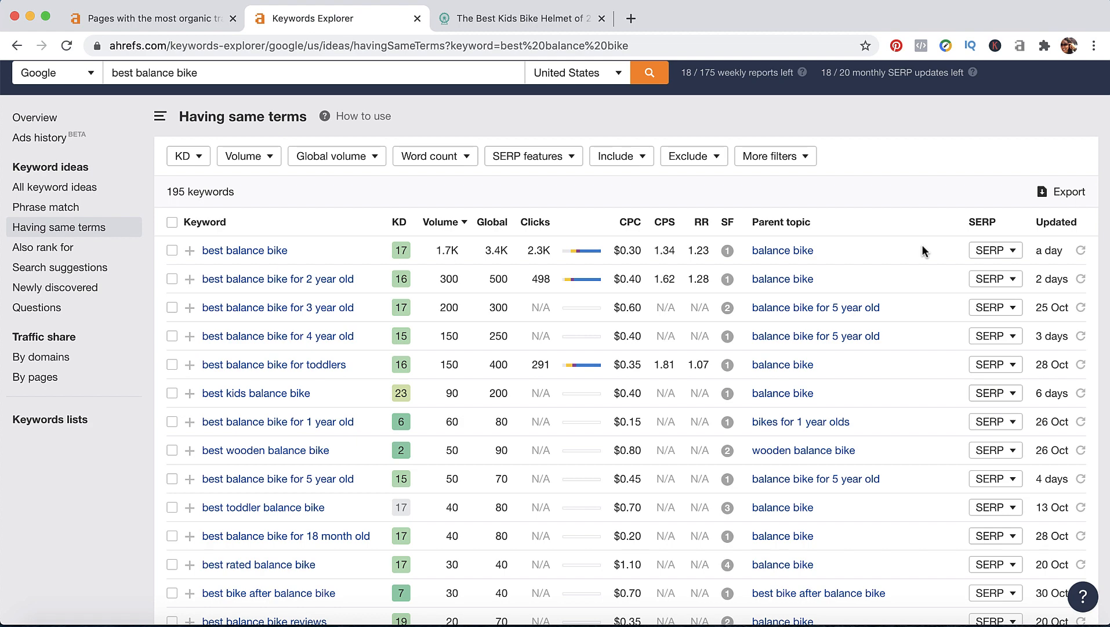
{"action": "scroll", "coordinate": [923, 251], "scroll_direction": "down", "scroll_amount": 2}
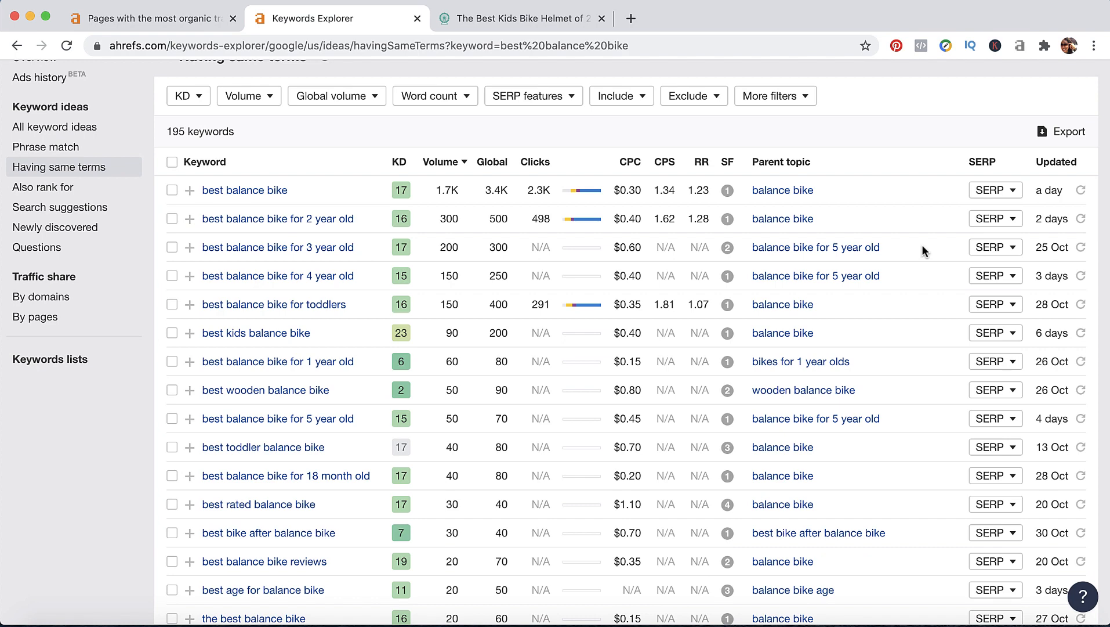
{"action": "scroll", "coordinate": [923, 250], "scroll_direction": "up", "scroll_amount": 3}
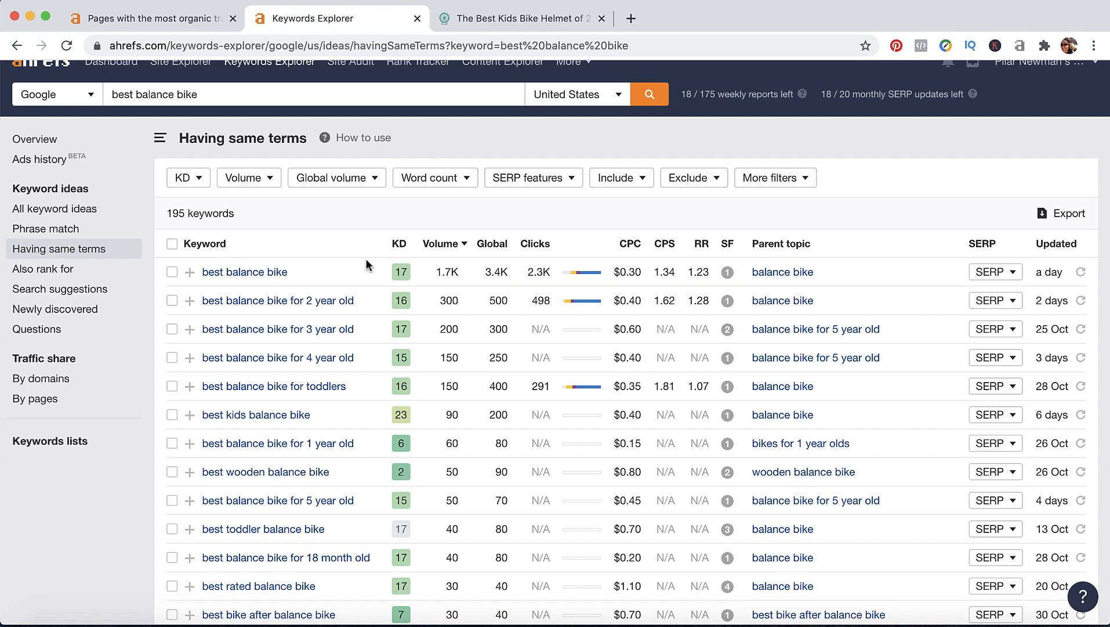
Filter the "best balance bike" keyword ideas to a maximum keyword difficulty of 10
{"action": "left_click", "coordinate": [198, 180]}
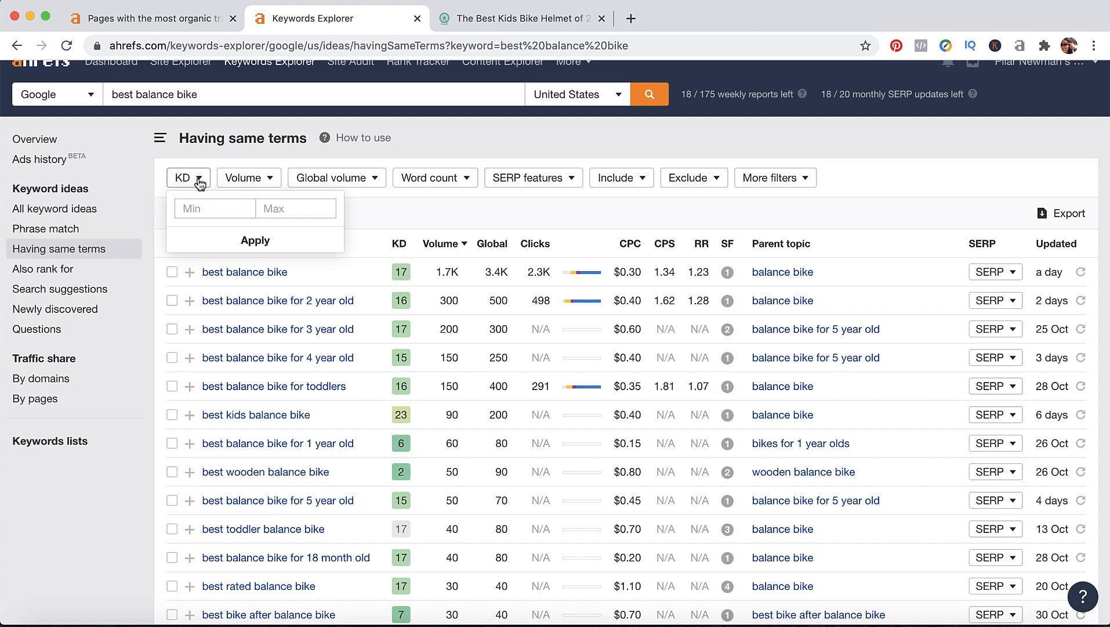
{"action": "left_click", "coordinate": [286, 213]}
{"action": "type", "text": "10"}
{"action": "left_click", "coordinate": [265, 241]}
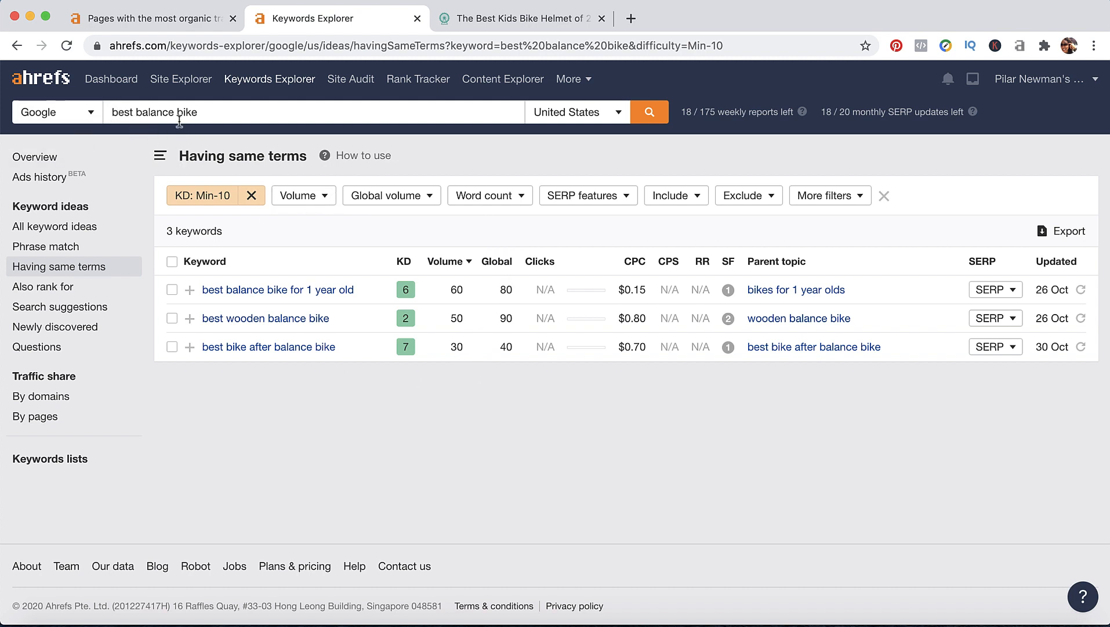
Shorten the searched keyword to "balance bike" and run the search for its same-term ideas
{"action": "left_click_drag", "start_coordinate": [138, 113], "coordinate": [109, 113]}
{"action": "key", "text": "BackSpace"}
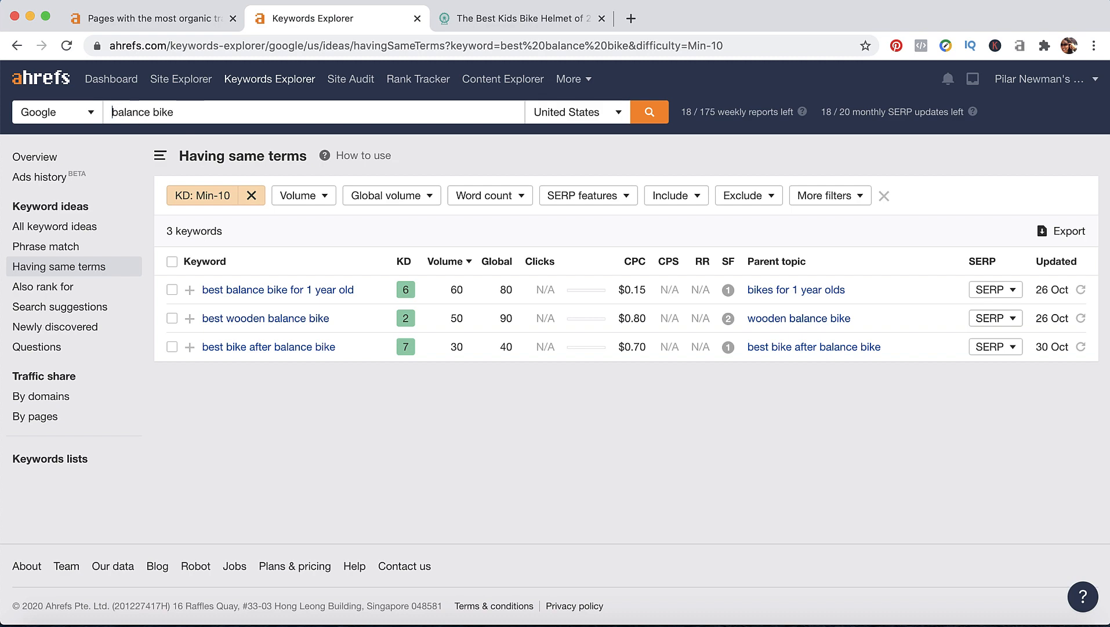
{"action": "left_click", "coordinate": [650, 114]}
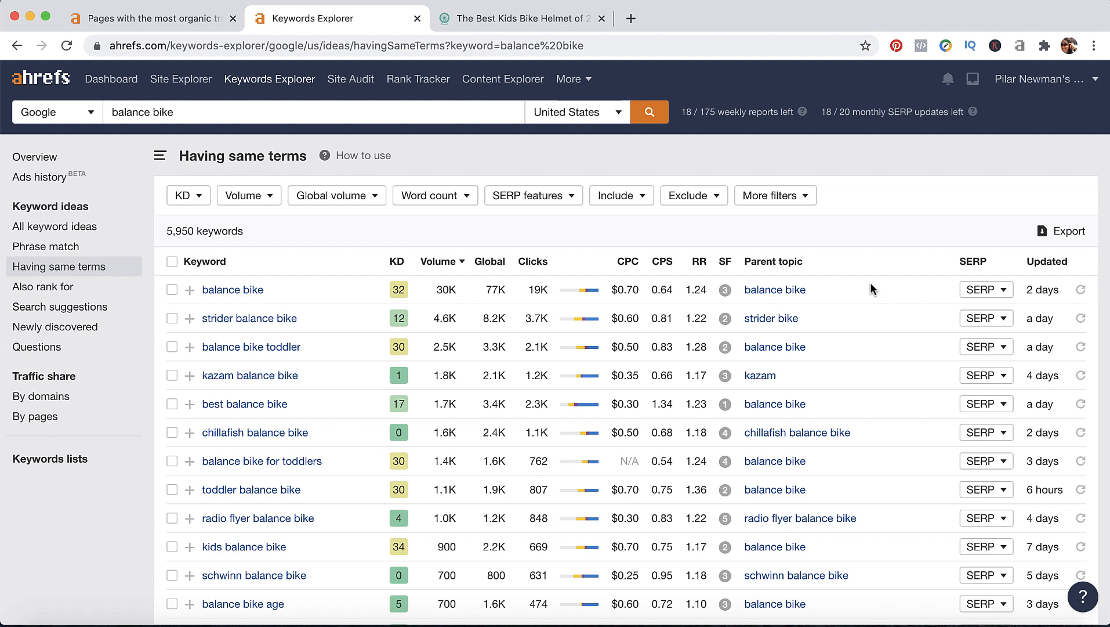
Limit the "balance bike" keyword ideas to a KD of at most 10
{"action": "left_click", "coordinate": [190, 197]}
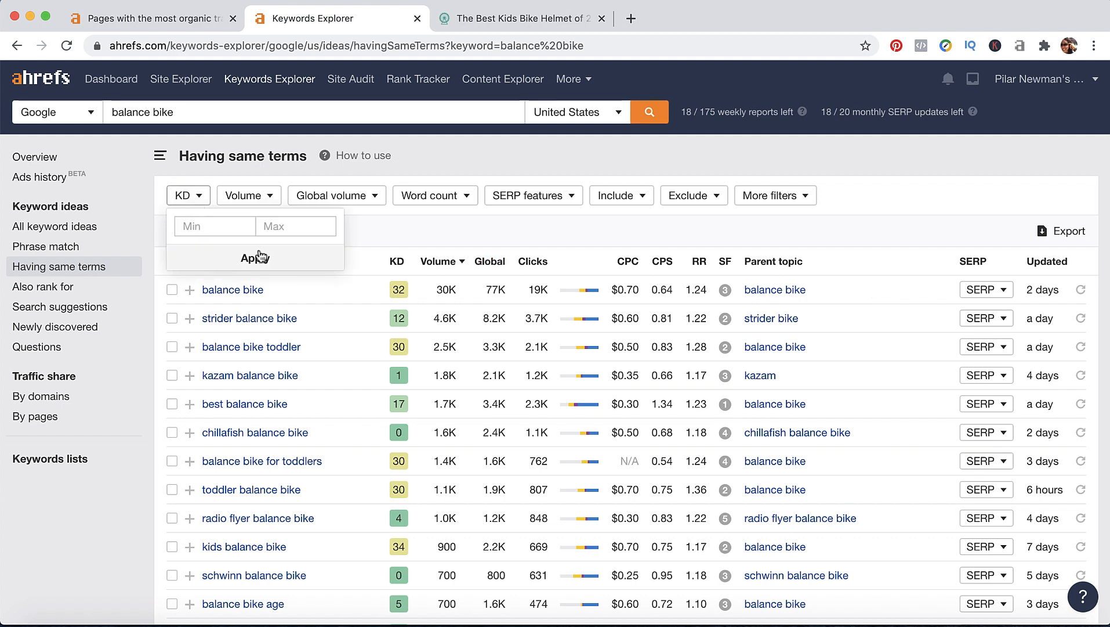
{"action": "left_click", "coordinate": [286, 227]}
{"action": "type", "text": "10"}
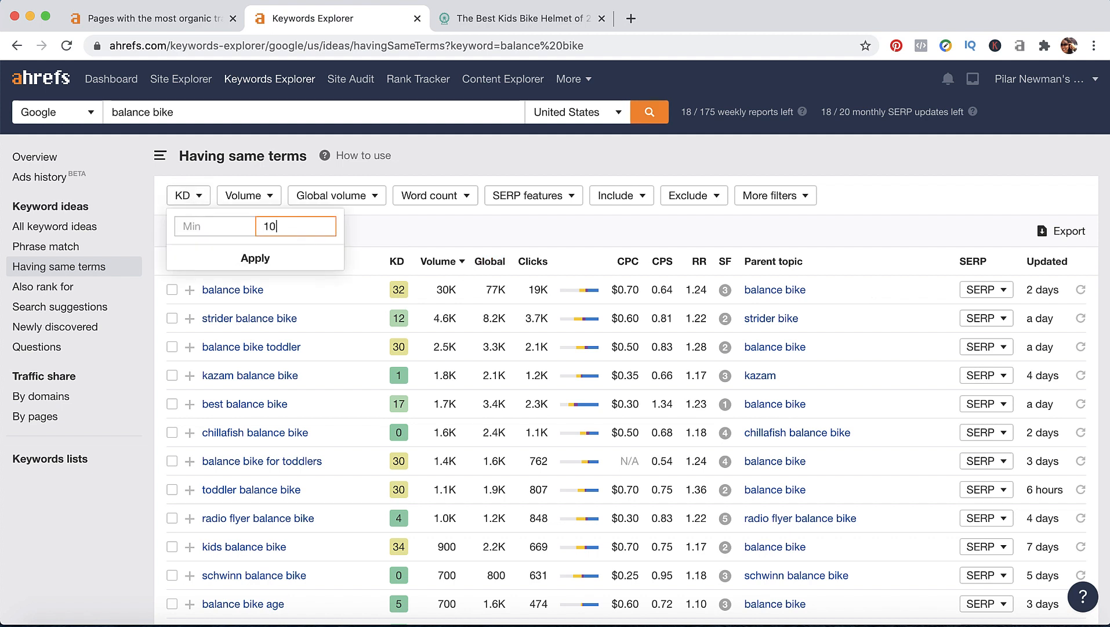
{"action": "left_click", "coordinate": [274, 256]}
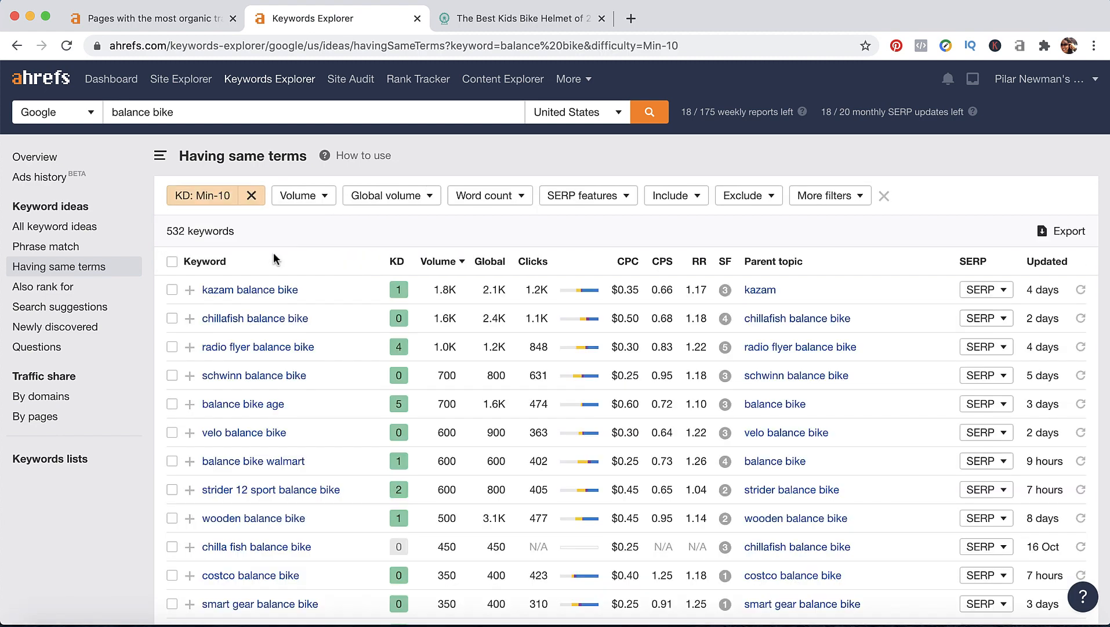
Set the minimum search volume filter to 100 and look through the filtered balance bike keywords
{"action": "left_click", "coordinate": [315, 196]}
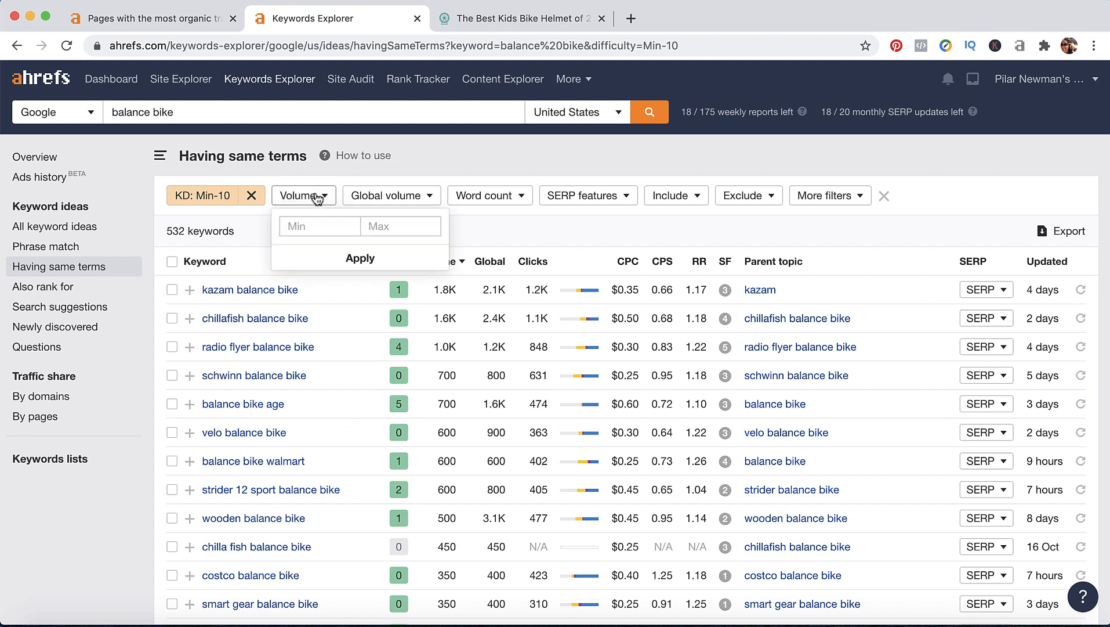
{"action": "left_click", "coordinate": [315, 230]}
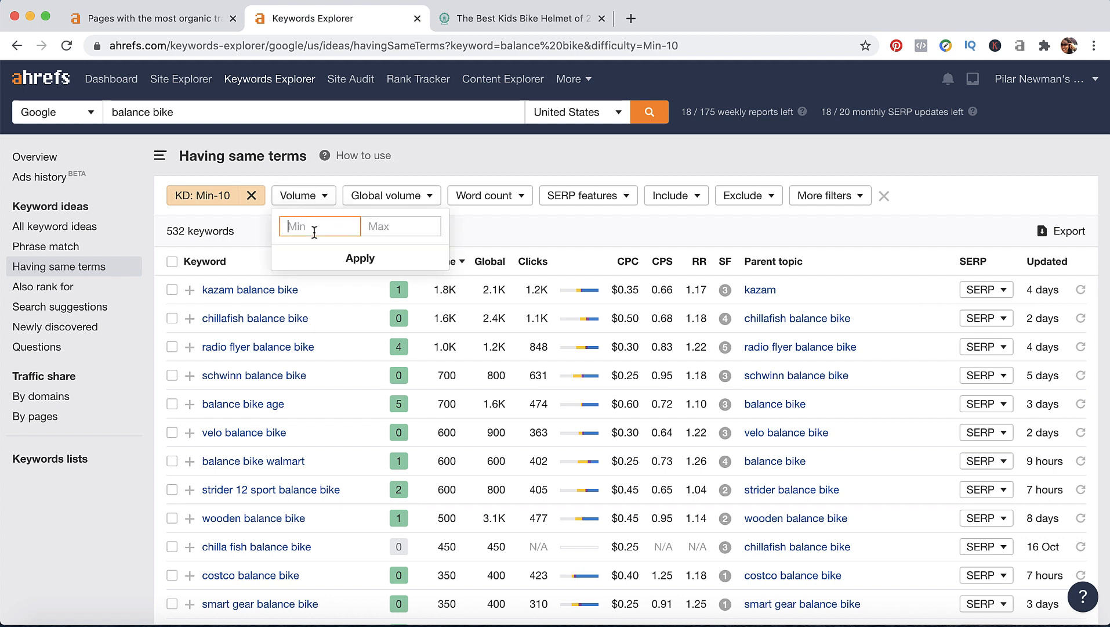
{"action": "type", "text": "100"}
{"action": "left_click", "coordinate": [357, 258]}
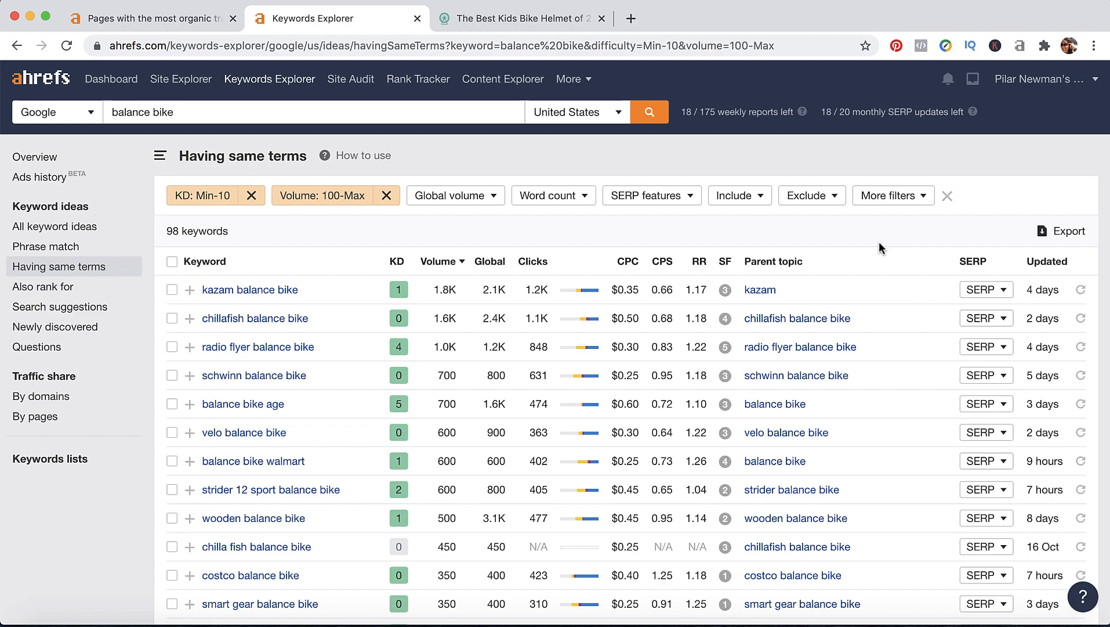
{"action": "scroll", "coordinate": [880, 248], "scroll_direction": "down", "scroll_amount": 1}
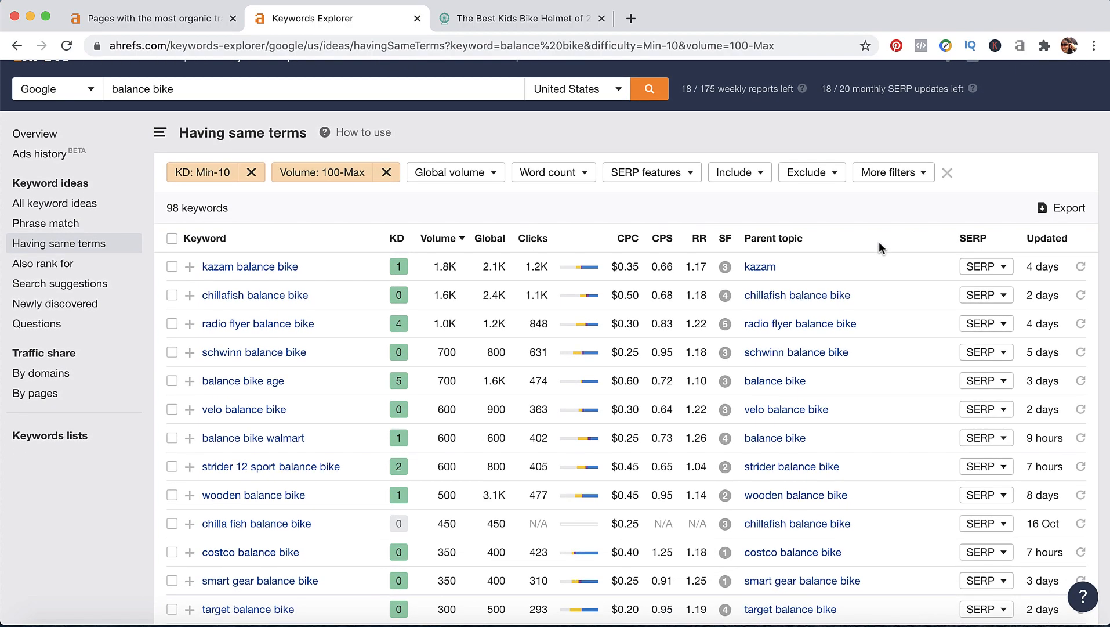
{"action": "scroll", "coordinate": [879, 247], "scroll_direction": "down", "scroll_amount": 1}
{"action": "scroll", "coordinate": [878, 243], "scroll_direction": "down", "scroll_amount": 15}
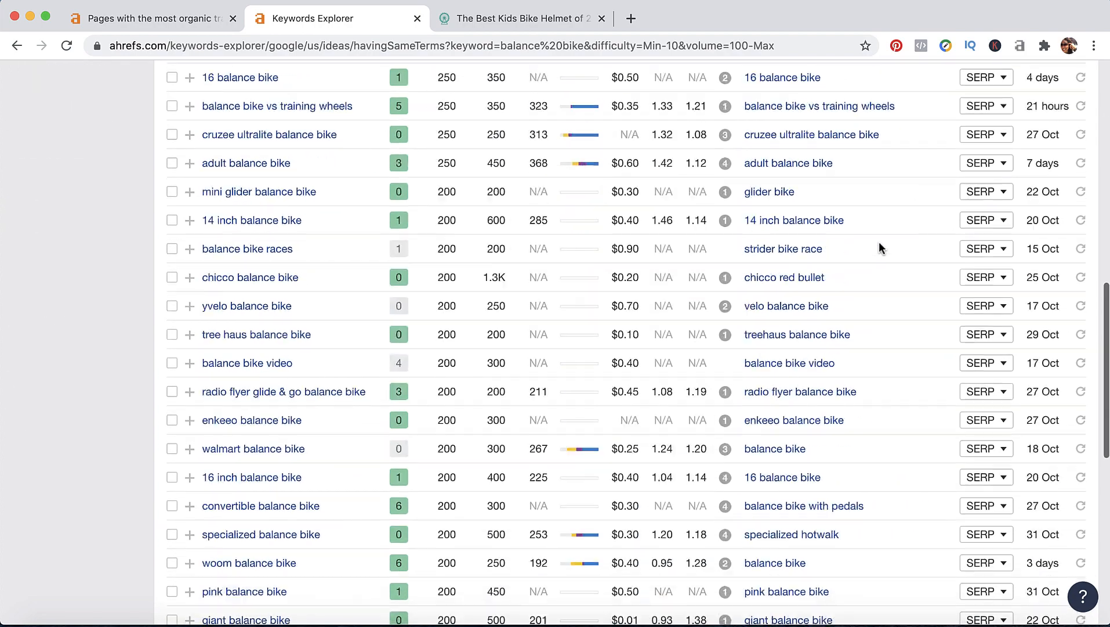
Look through the filtered balance bike keywords and open the SERP overview for "kazam balance bike"
{"action": "scroll", "coordinate": [879, 243], "scroll_direction": "down", "scroll_amount": 5}
{"action": "scroll", "coordinate": [878, 243], "scroll_direction": "up", "scroll_amount": 20}
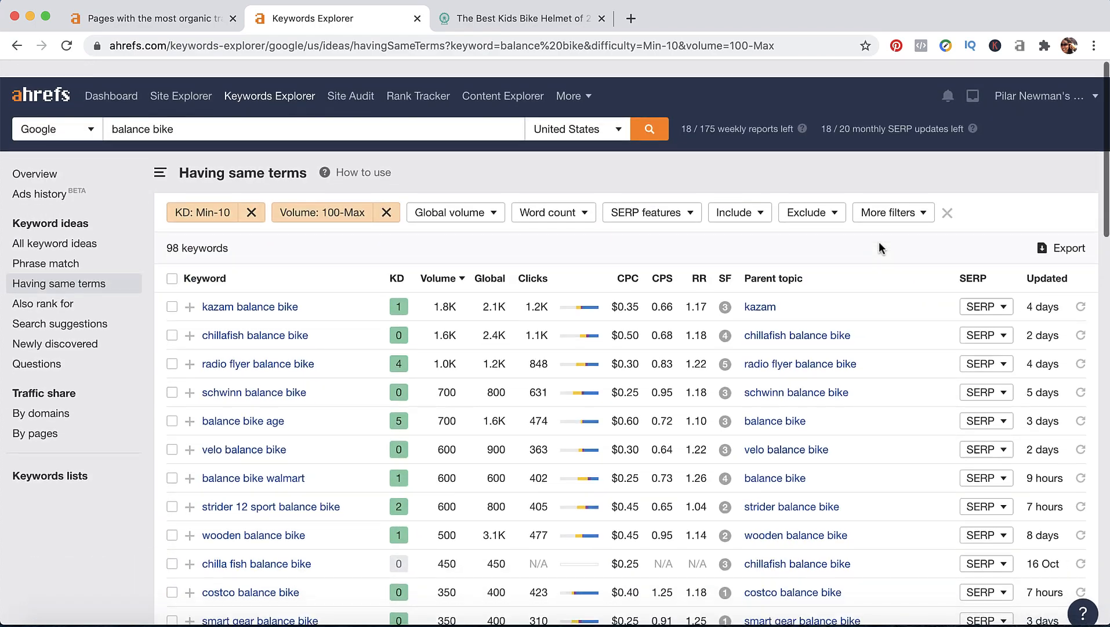
{"action": "scroll", "coordinate": [879, 243], "scroll_direction": "down", "scroll_amount": 1}
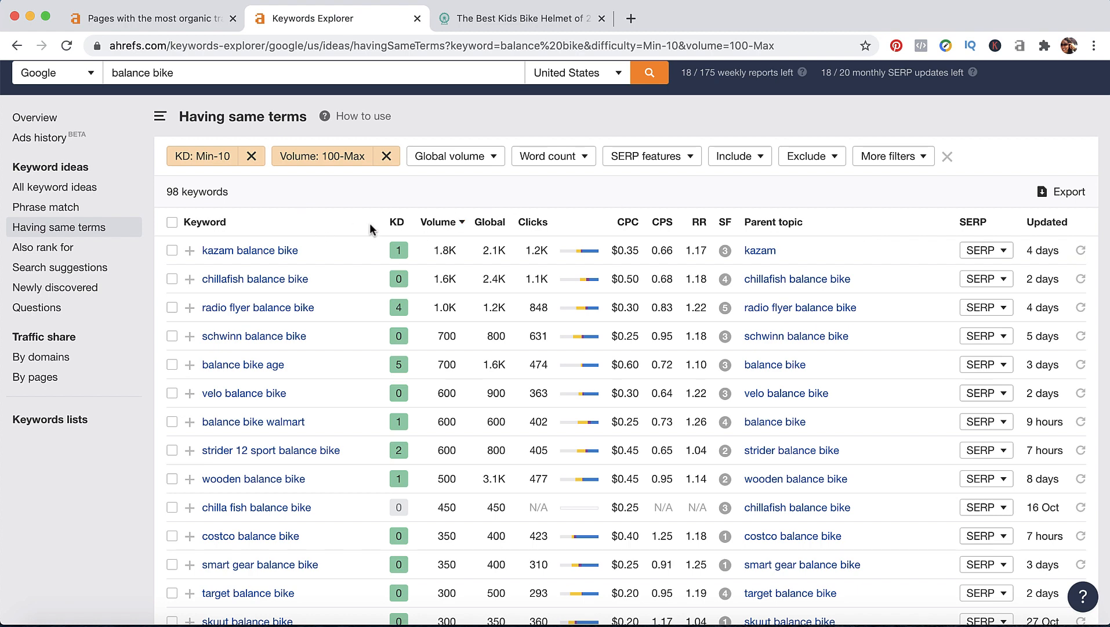
{"action": "scroll", "coordinate": [370, 222], "scroll_direction": "down", "scroll_amount": 1}
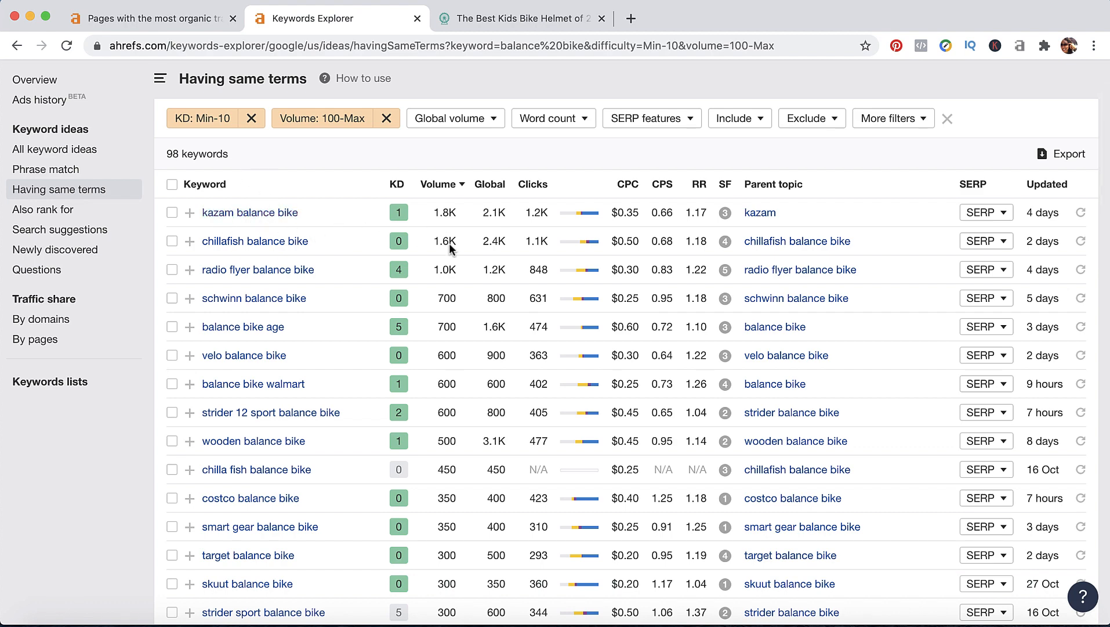
{"action": "left_click", "coordinate": [1002, 215]}
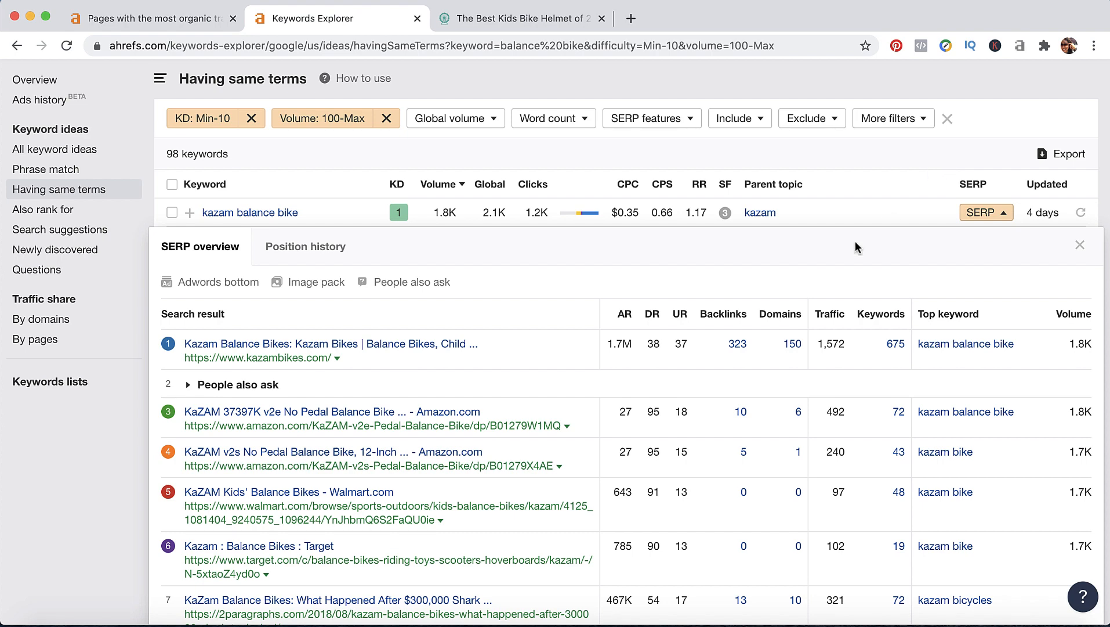
Examine the domain ratings of the pages ranking for "kazam balance bike" down to the tenth result
{"action": "scroll", "coordinate": [837, 270], "scroll_direction": "down", "scroll_amount": 3}
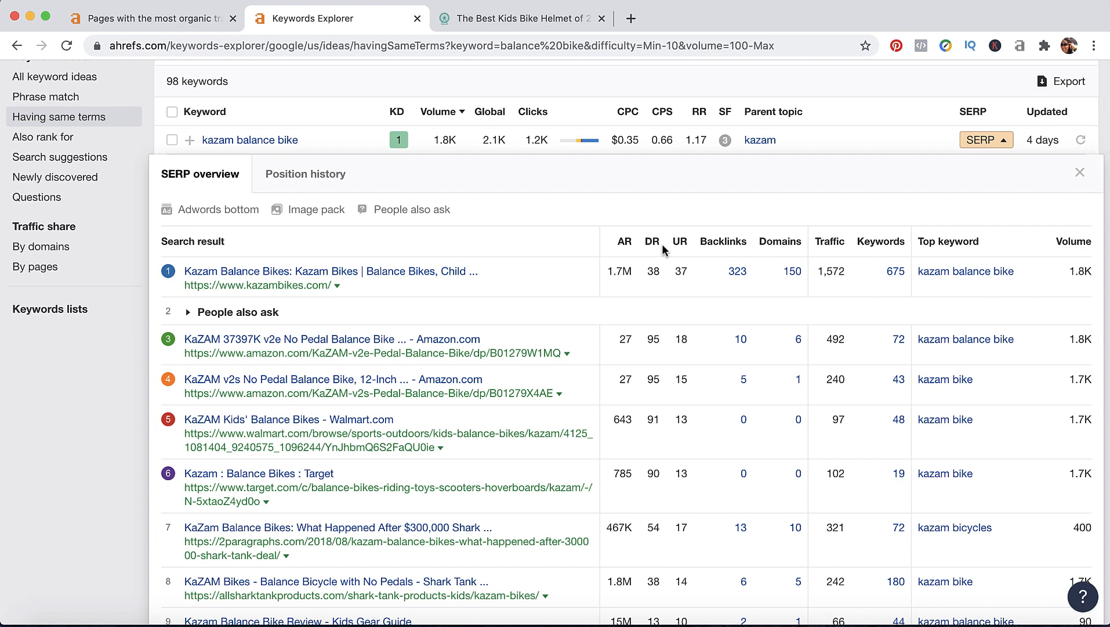
{"action": "scroll", "coordinate": [662, 244], "scroll_direction": "down", "scroll_amount": 1}
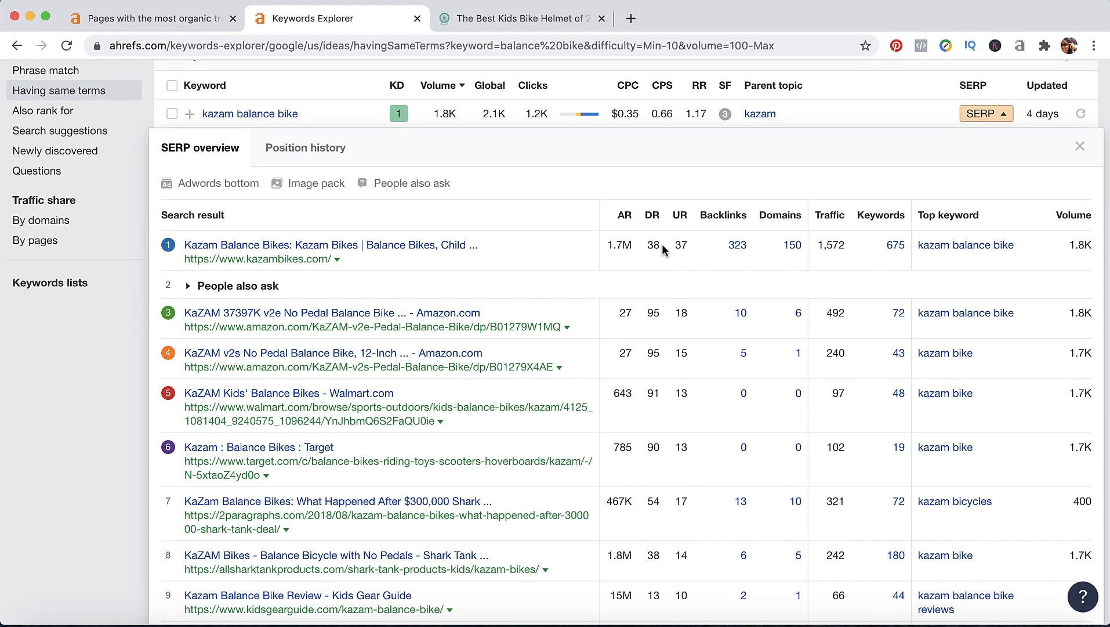
{"action": "scroll", "coordinate": [661, 244], "scroll_direction": "down", "scroll_amount": 1}
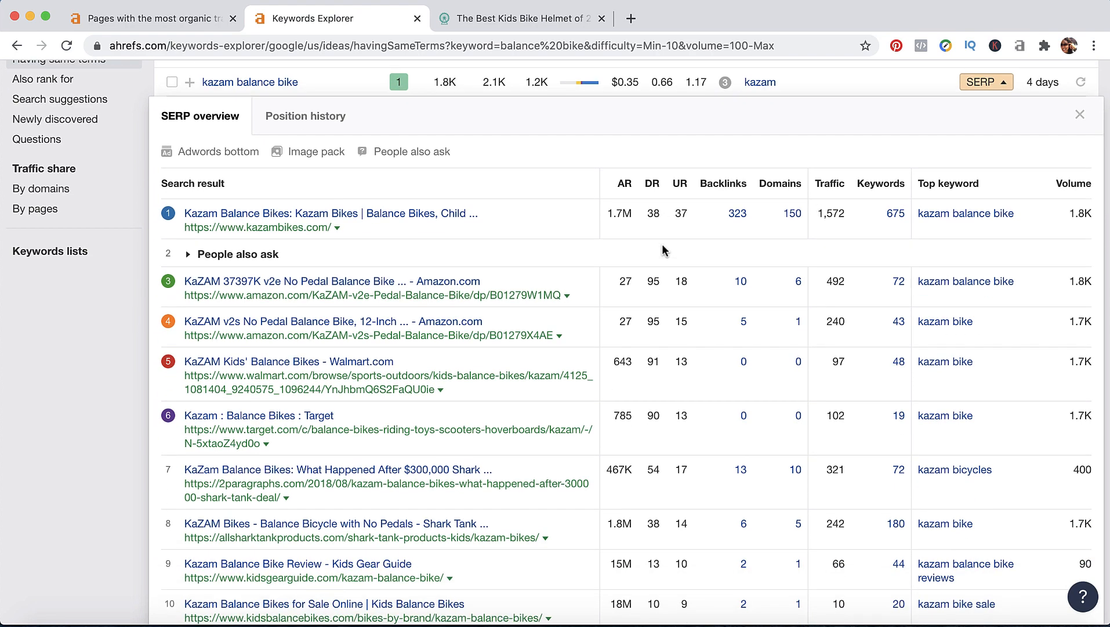
{"action": "scroll", "coordinate": [662, 243], "scroll_direction": "down", "scroll_amount": 2}
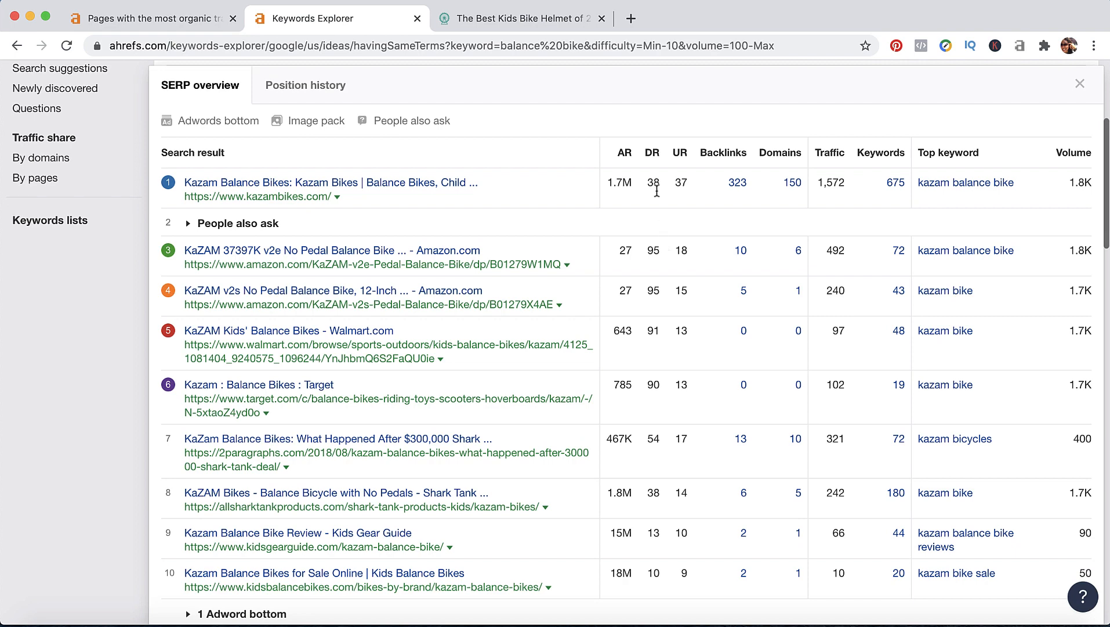
{"action": "scroll", "coordinate": [652, 358], "scroll_direction": "down", "scroll_amount": 1}
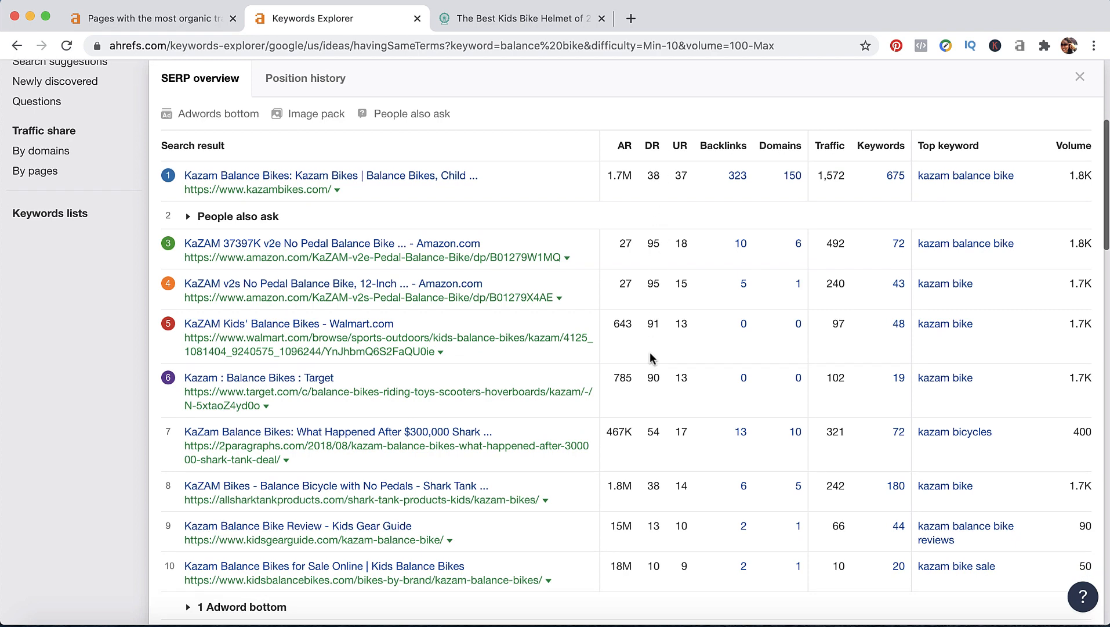
{"action": "scroll", "coordinate": [652, 358], "scroll_direction": "down", "scroll_amount": 1}
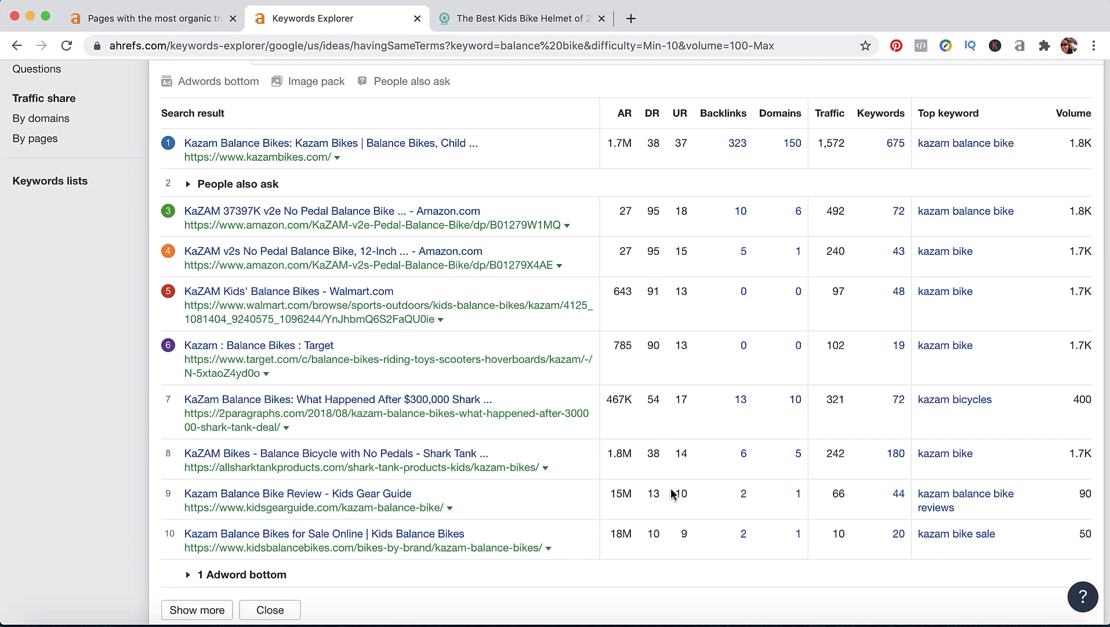
Compare the keyword difficulty of "kazam balance bike" with the authority and backlinks of its top-ranking pages
{"action": "scroll", "coordinate": [630, 224], "scroll_direction": "up", "scroll_amount": 2}
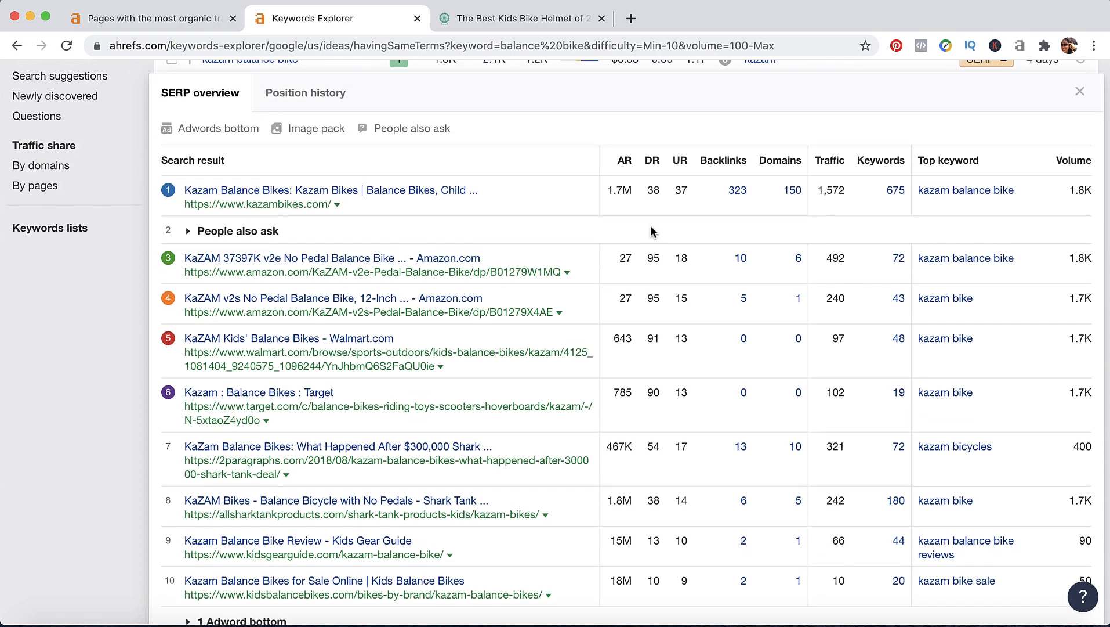
{"action": "scroll", "coordinate": [651, 230], "scroll_direction": "down", "scroll_amount": 1}
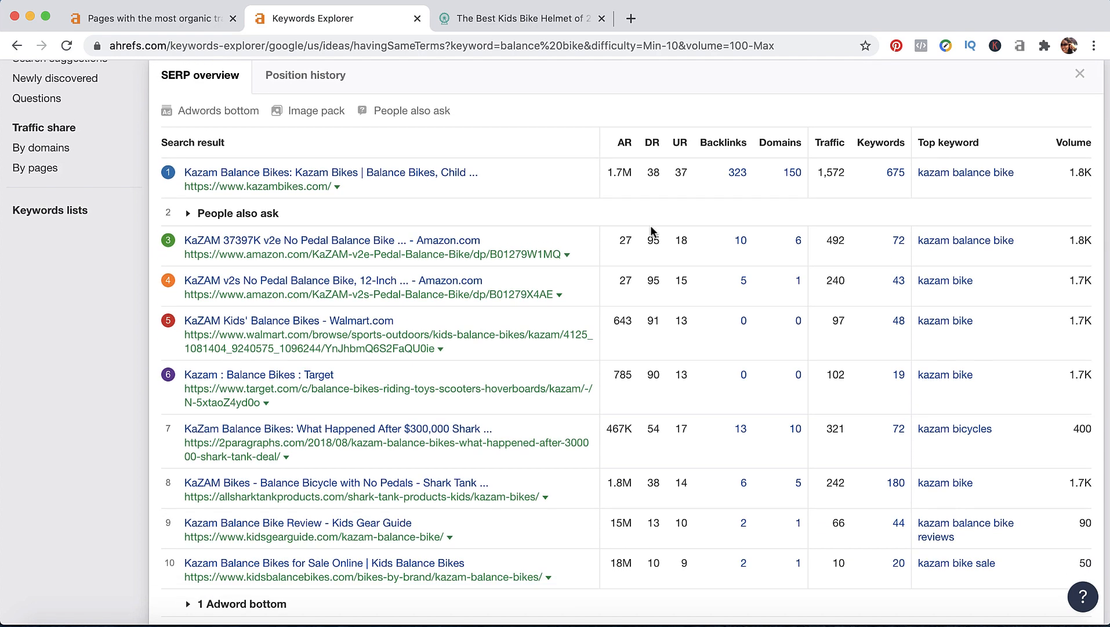
{"action": "scroll", "coordinate": [650, 229], "scroll_direction": "up", "scroll_amount": 2}
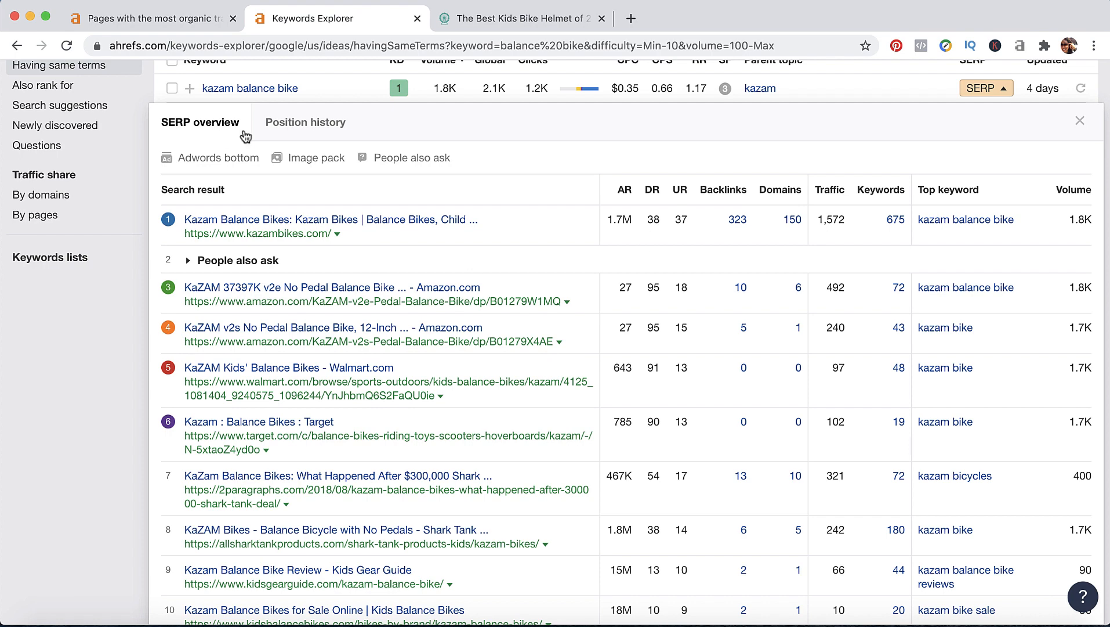
{"action": "scroll", "coordinate": [487, 174], "scroll_direction": "up", "scroll_amount": 2}
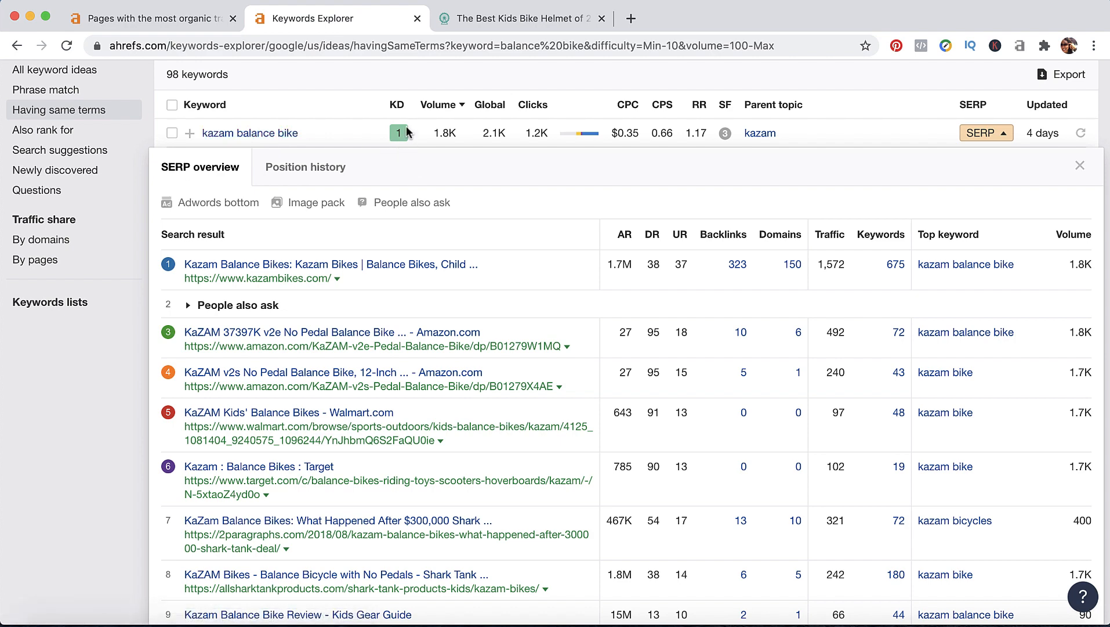
{"action": "scroll", "coordinate": [445, 157], "scroll_direction": "up", "scroll_amount": 2}
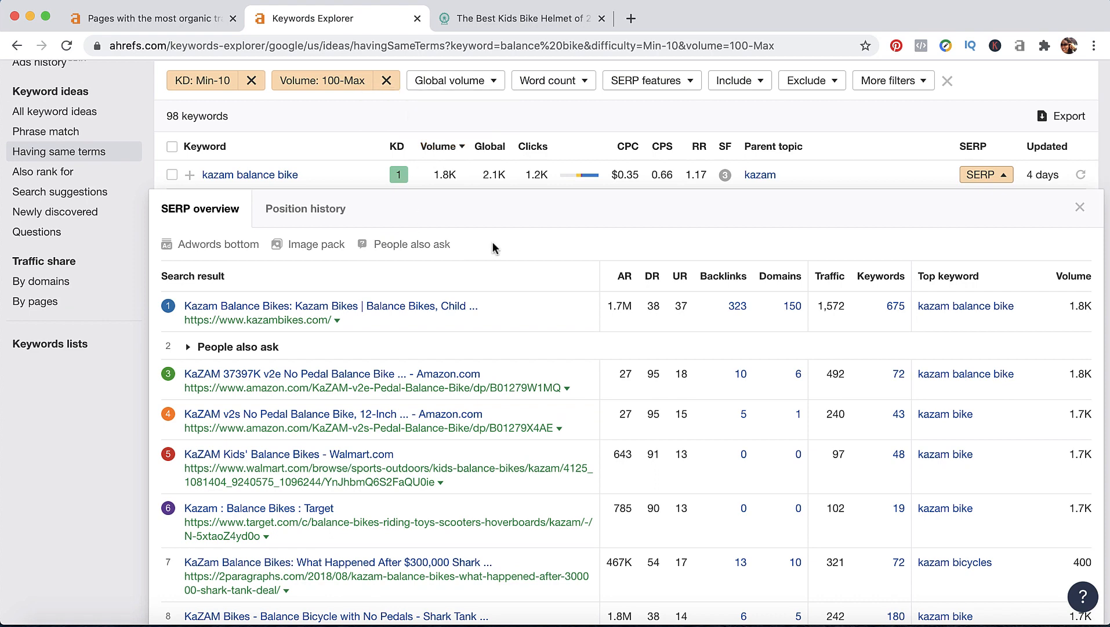
{"action": "scroll", "coordinate": [492, 242], "scroll_direction": "down", "scroll_amount": 5}
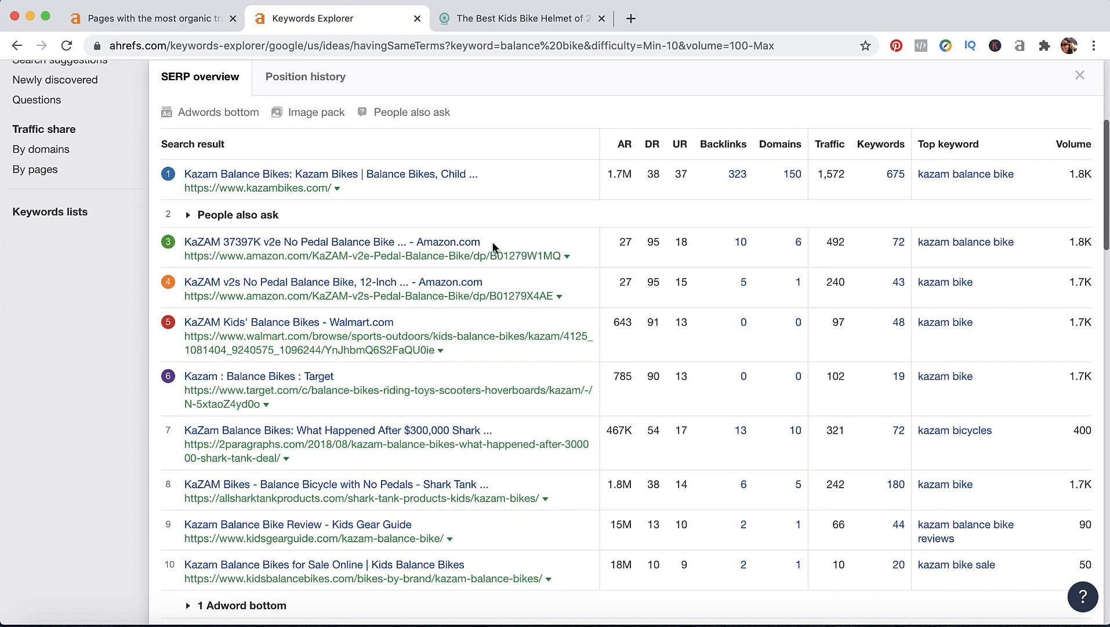
{"action": "scroll", "coordinate": [526, 221], "scroll_direction": "up", "scroll_amount": 2}
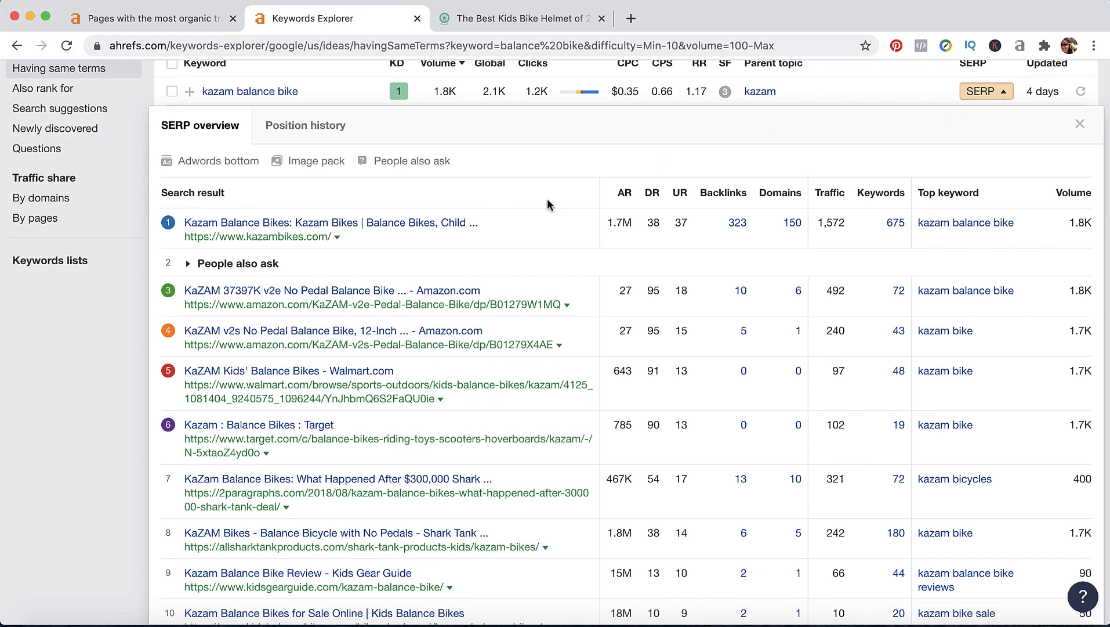
{"action": "scroll", "coordinate": [547, 198], "scroll_direction": "down", "scroll_amount": 2}
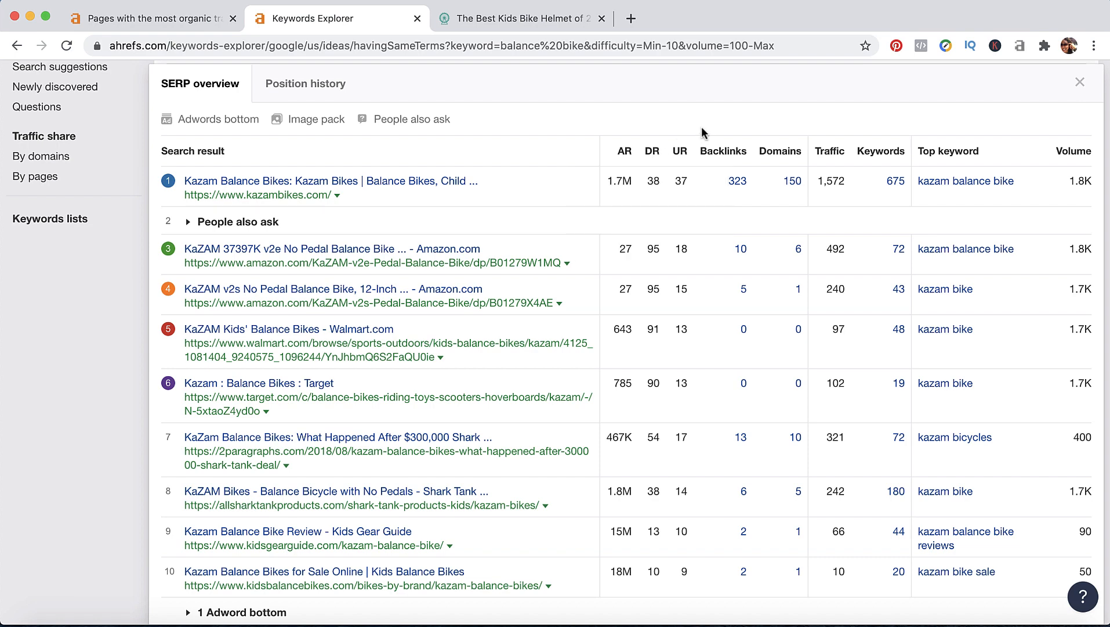
Check the DR, referring domains and traffic of the two lowest-ranked kazam results, and close the SERP overview
{"action": "scroll", "coordinate": [669, 142], "scroll_direction": "down", "scroll_amount": 1}
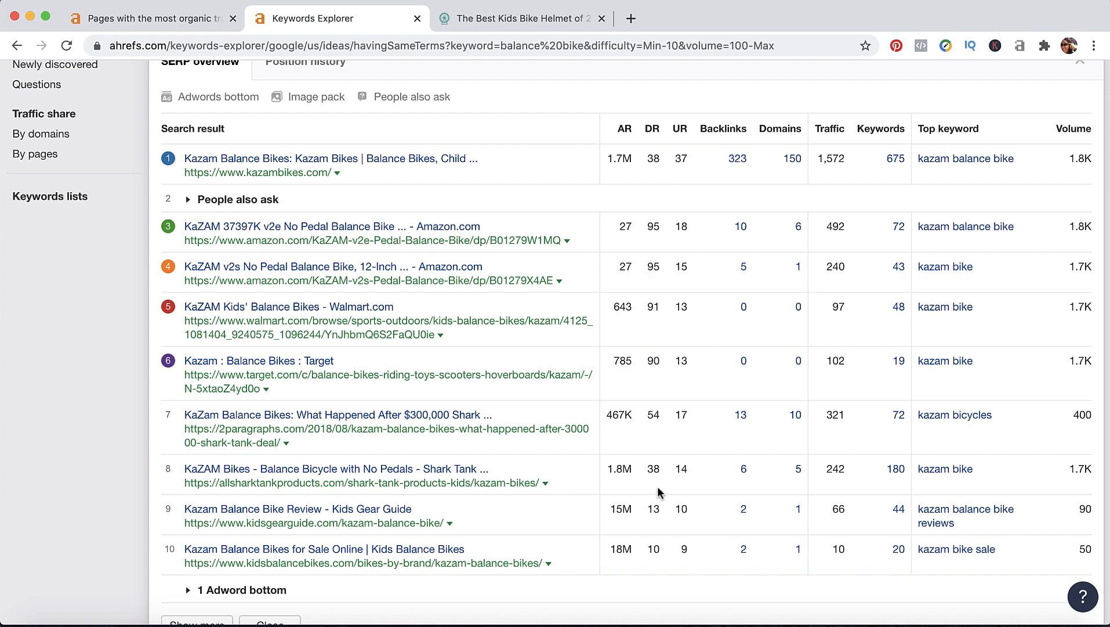
{"action": "scroll", "coordinate": [661, 496], "scroll_direction": "down", "scroll_amount": 1}
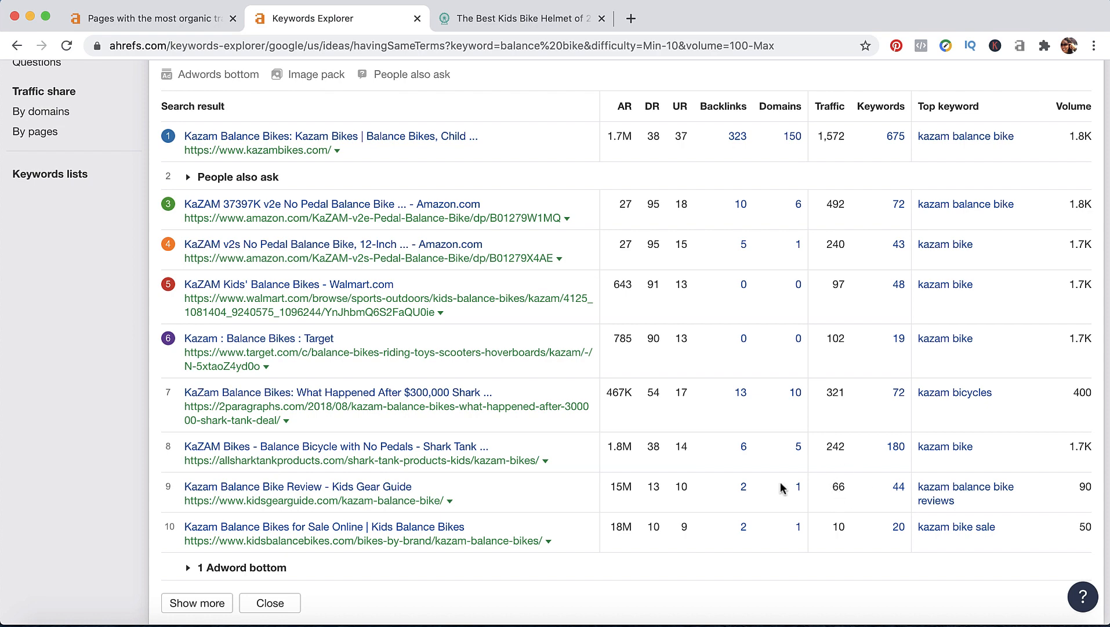
{"action": "scroll", "coordinate": [702, 487], "scroll_direction": "down", "scroll_amount": 1}
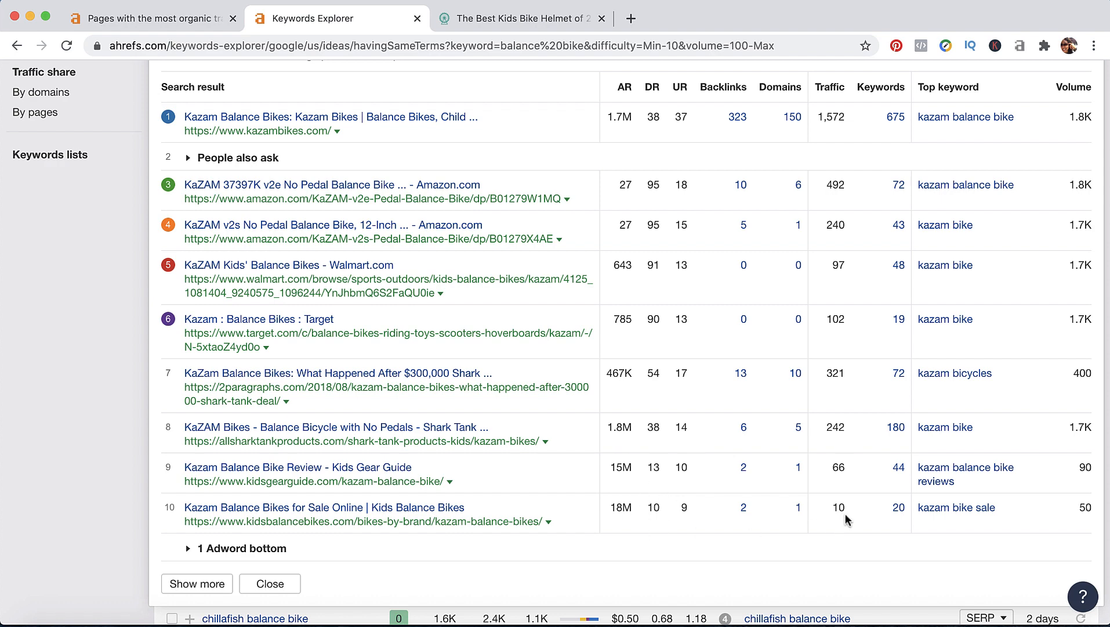
{"action": "scroll", "coordinate": [845, 513], "scroll_direction": "up", "scroll_amount": 3}
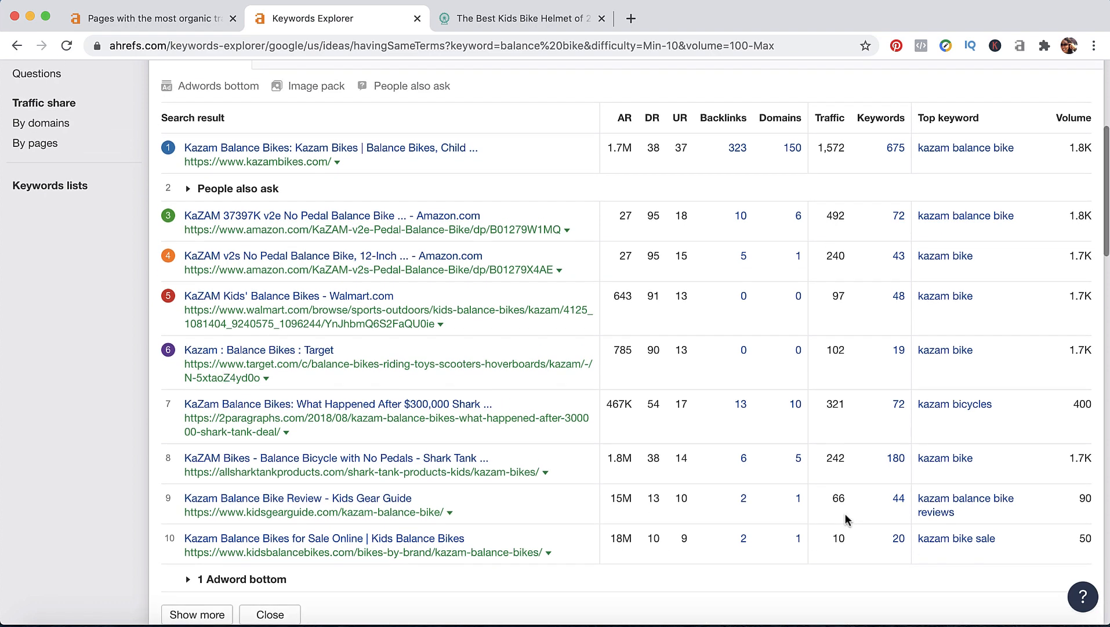
{"action": "scroll", "coordinate": [845, 518], "scroll_direction": "up", "scroll_amount": 1}
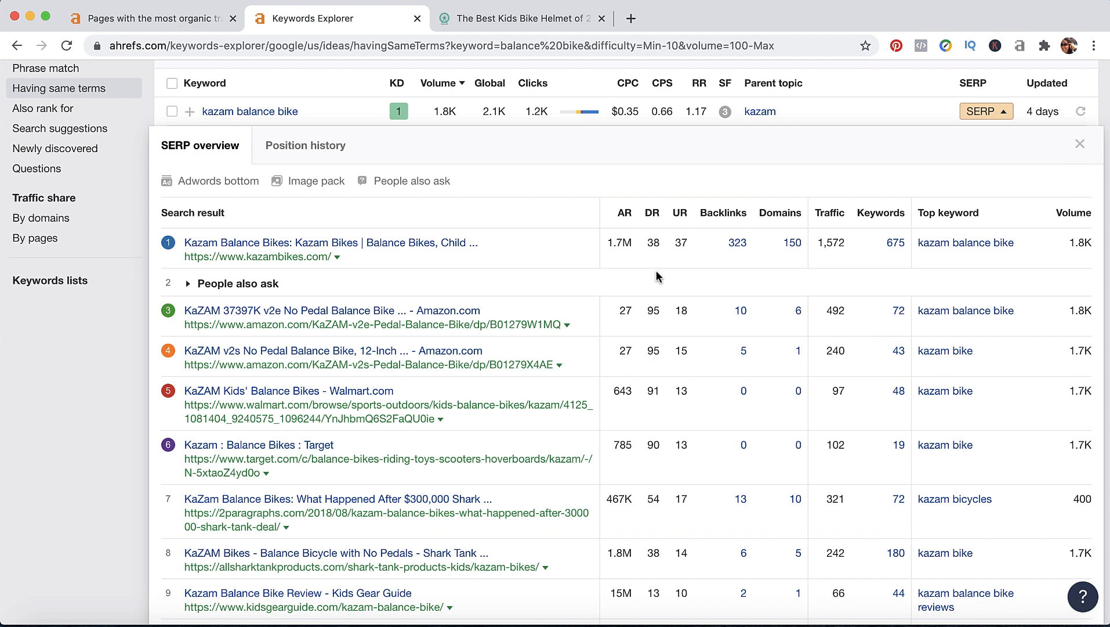
{"action": "mouse_move", "coordinate": [660, 225]}
{"action": "left_click", "coordinate": [1080, 144]}
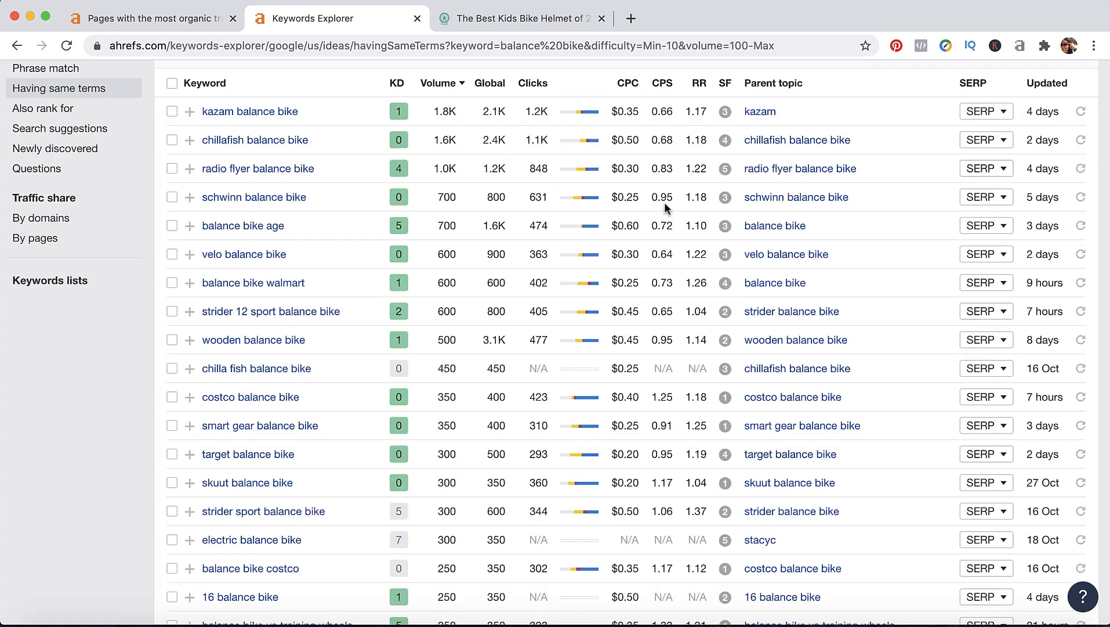
Open the SERP overview for "chillafish balance bike" and look over its ranking pages
{"action": "left_click", "coordinate": [1005, 141]}
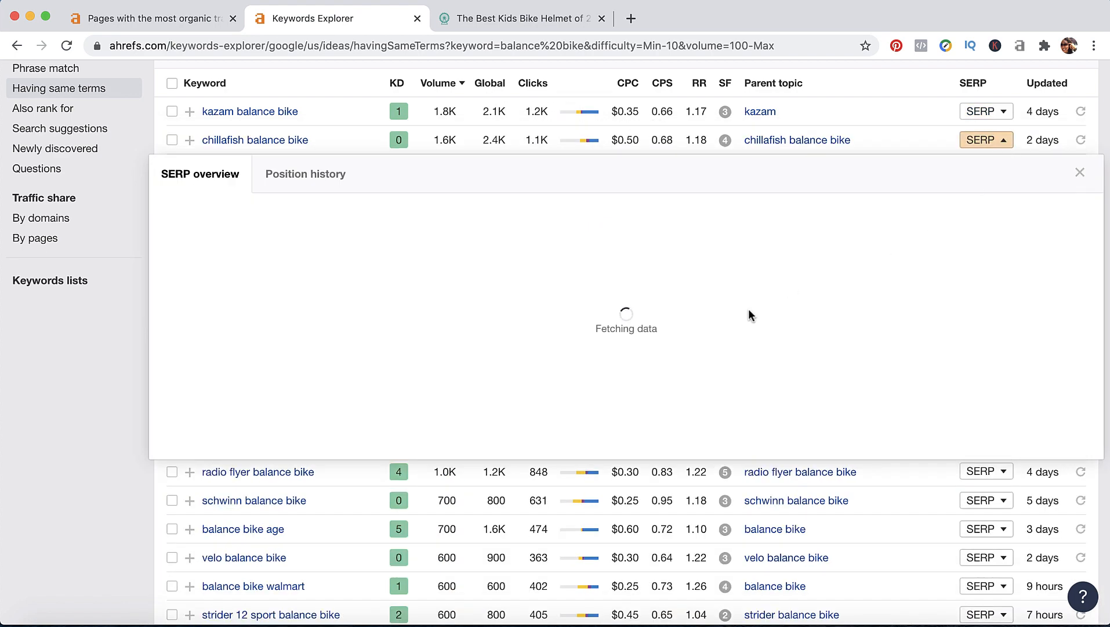
{"action": "scroll", "coordinate": [578, 363], "scroll_direction": "down", "scroll_amount": 3}
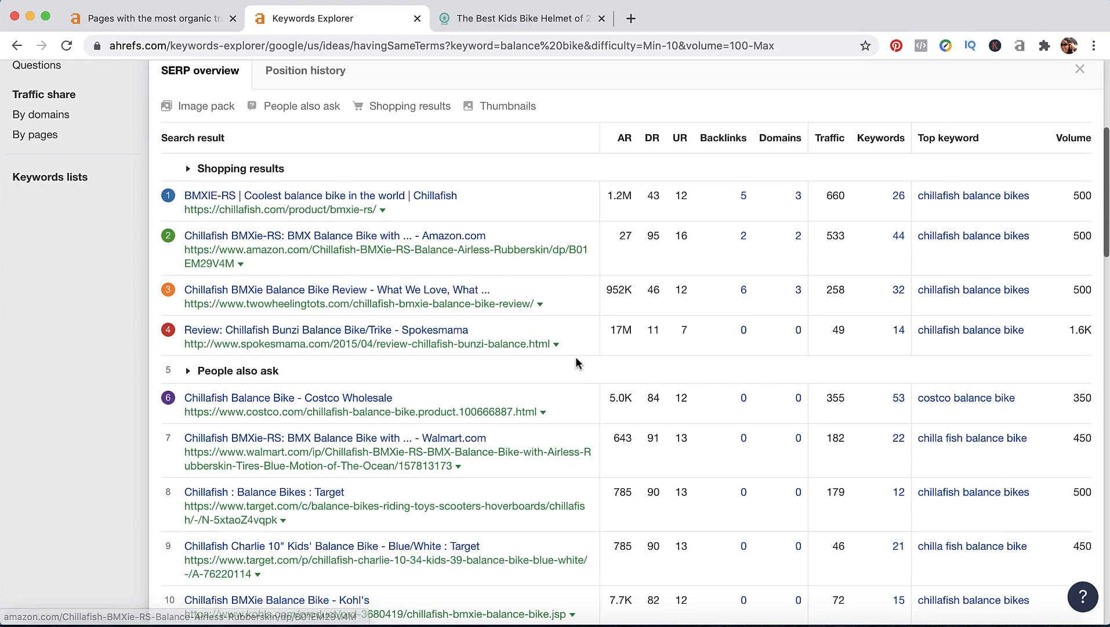
{"action": "scroll", "coordinate": [575, 359], "scroll_direction": "up", "scroll_amount": 3}
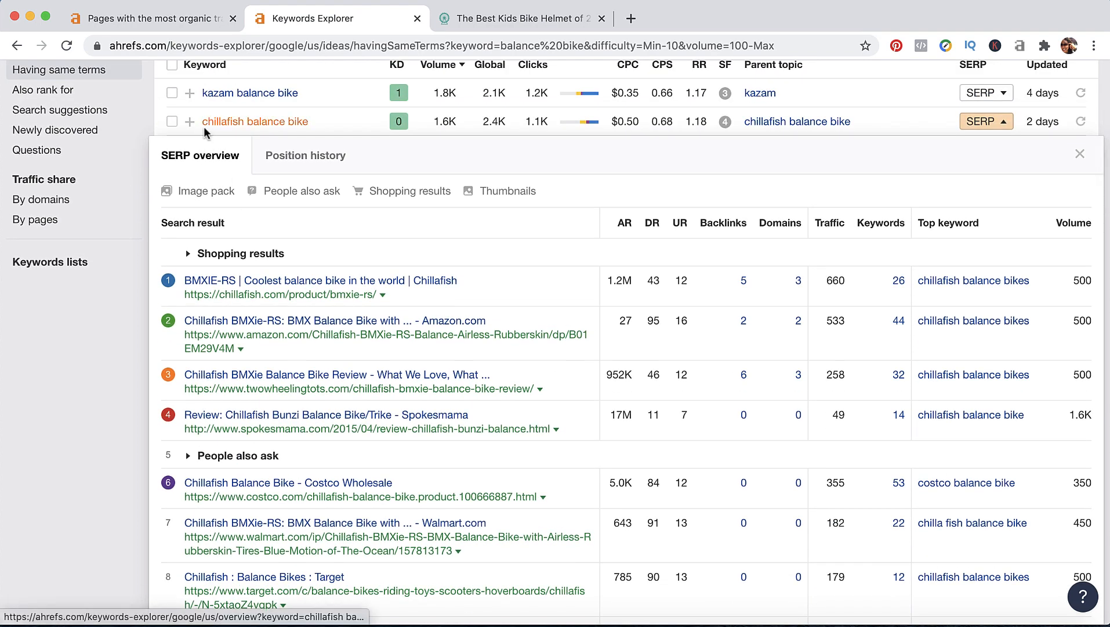
{"action": "scroll", "coordinate": [701, 345], "scroll_direction": "down", "scroll_amount": 2}
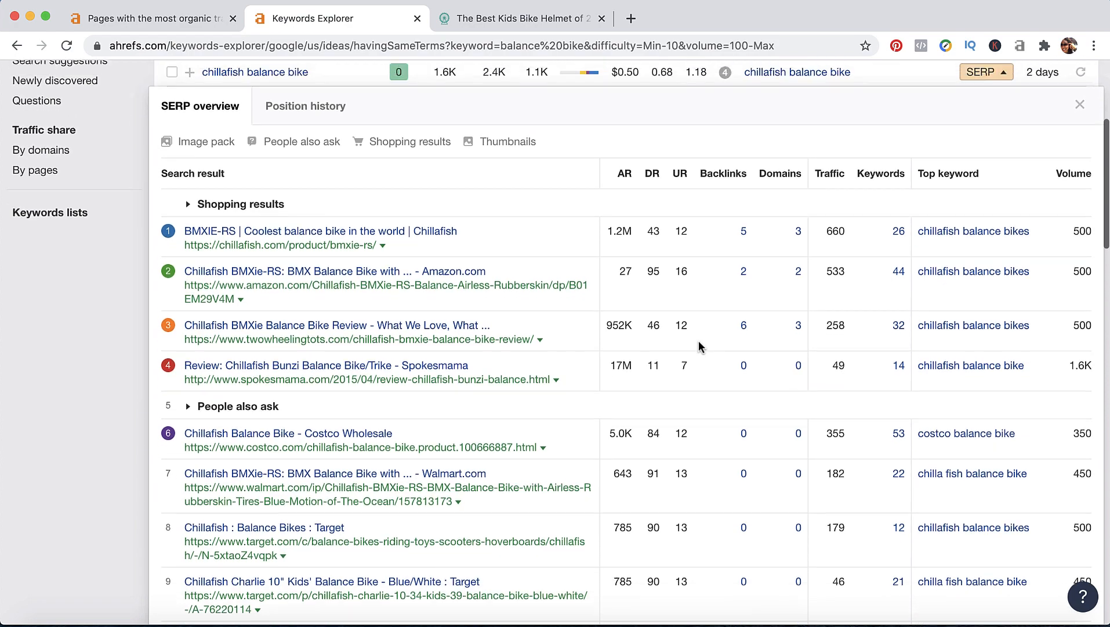
{"action": "scroll", "coordinate": [701, 346], "scroll_direction": "up", "scroll_amount": 3}
{"action": "scroll", "coordinate": [699, 346], "scroll_direction": "down", "scroll_amount": 5}
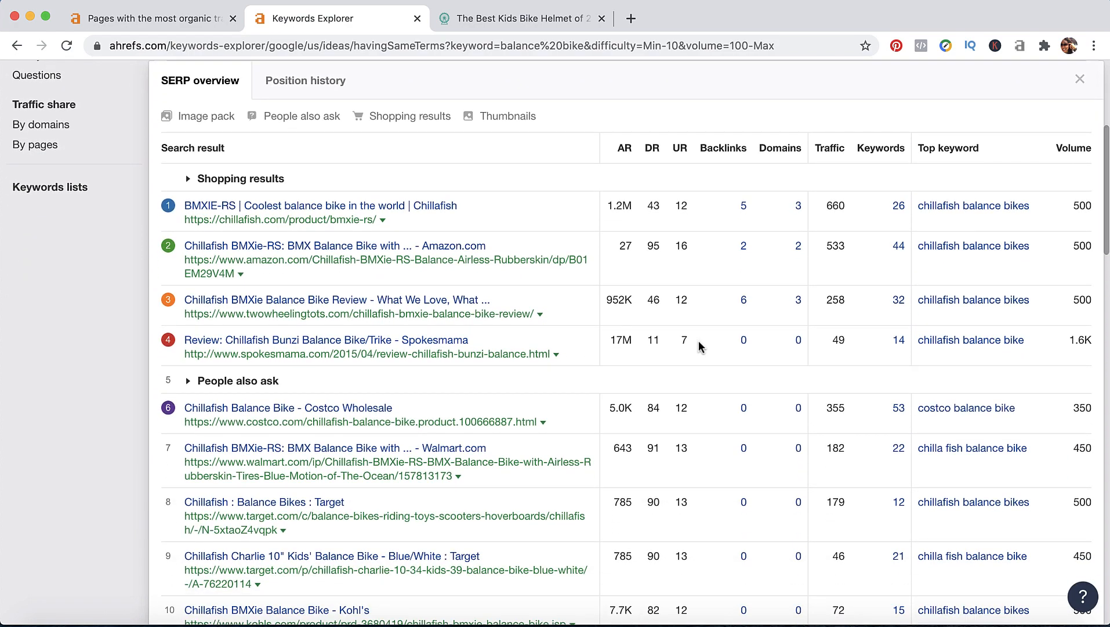
Examine the domain ratings, backlinks and traffic of the chillafish results, including the Spokesmama review and the retailer pages
{"action": "mouse_move", "coordinate": [660, 149]}
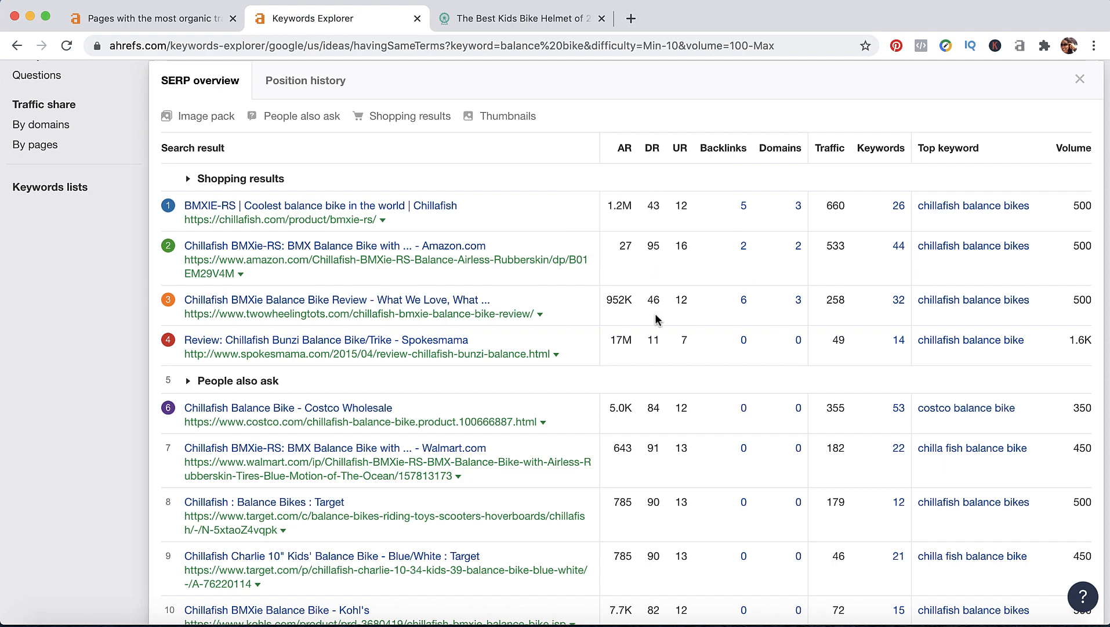
{"action": "scroll", "coordinate": [659, 335], "scroll_direction": "down", "scroll_amount": 1}
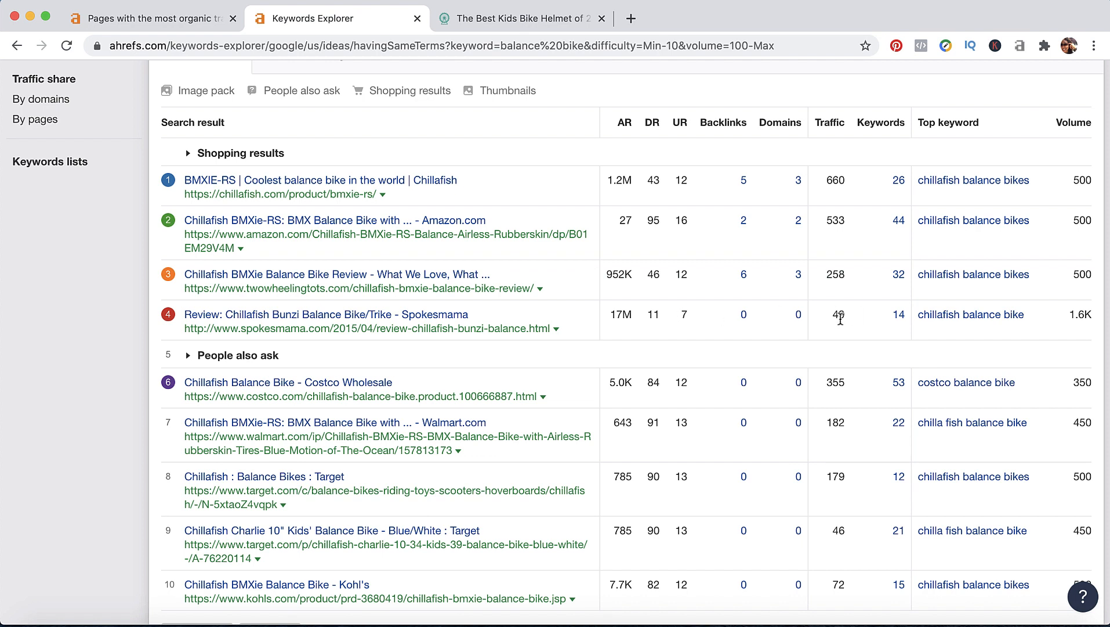
{"action": "scroll", "coordinate": [840, 318], "scroll_direction": "down", "scroll_amount": 2}
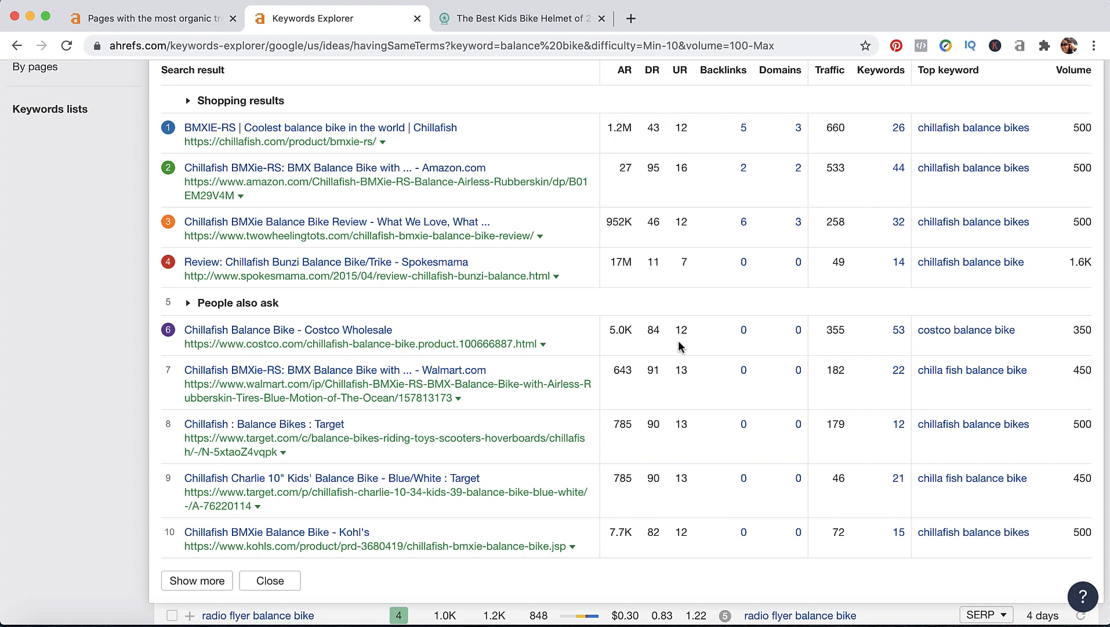
{"action": "scroll", "coordinate": [664, 489], "scroll_direction": "down", "scroll_amount": 3}
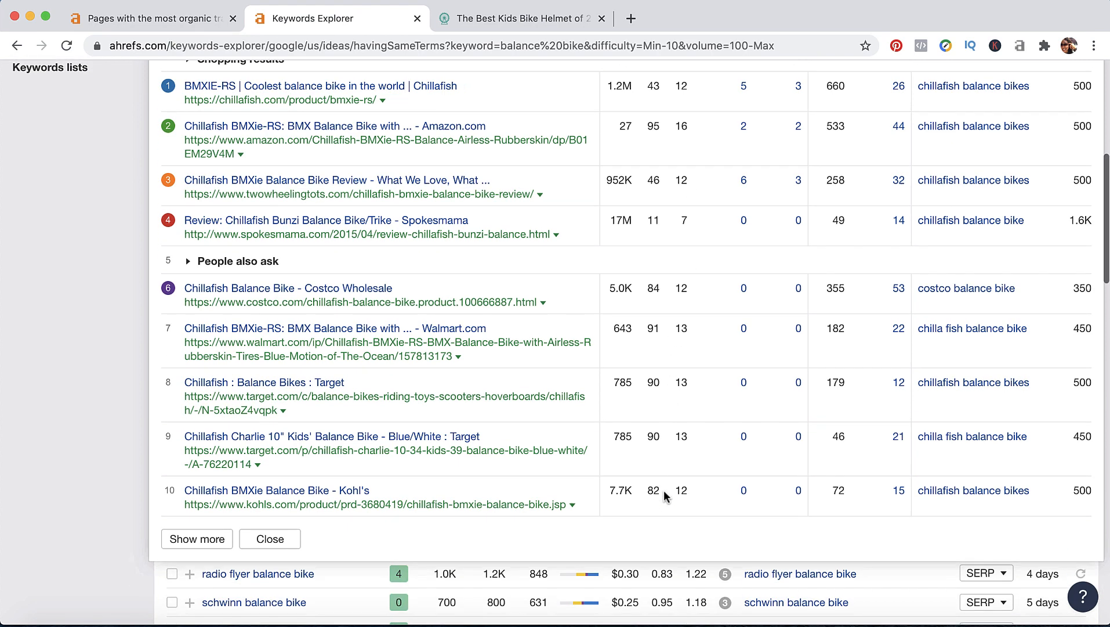
{"action": "scroll", "coordinate": [663, 489], "scroll_direction": "up", "scroll_amount": 4}
{"action": "scroll", "coordinate": [664, 492], "scroll_direction": "up", "scroll_amount": 3}
{"action": "scroll", "coordinate": [543, 232], "scroll_direction": "up", "scroll_amount": 1}
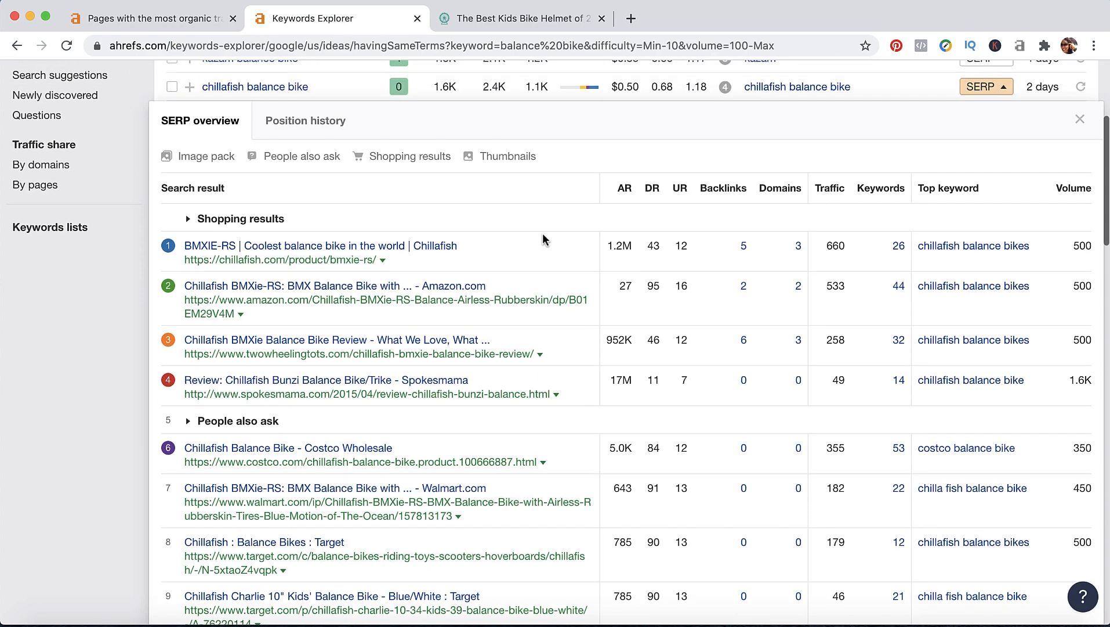
{"action": "scroll", "coordinate": [685, 433], "scroll_direction": "down", "scroll_amount": 3}
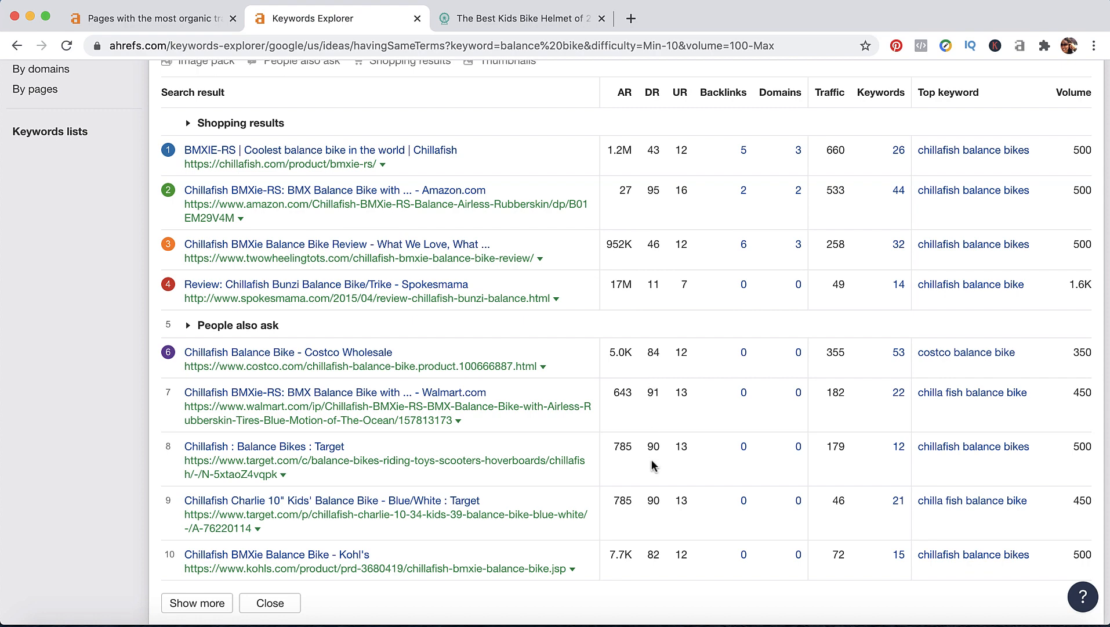
Close the SERP overview for "chillafish balance bike" and scan the filtered balance bike keywords for another low-difficulty candidate
{"action": "scroll", "coordinate": [712, 426], "scroll_direction": "up", "scroll_amount": 3}
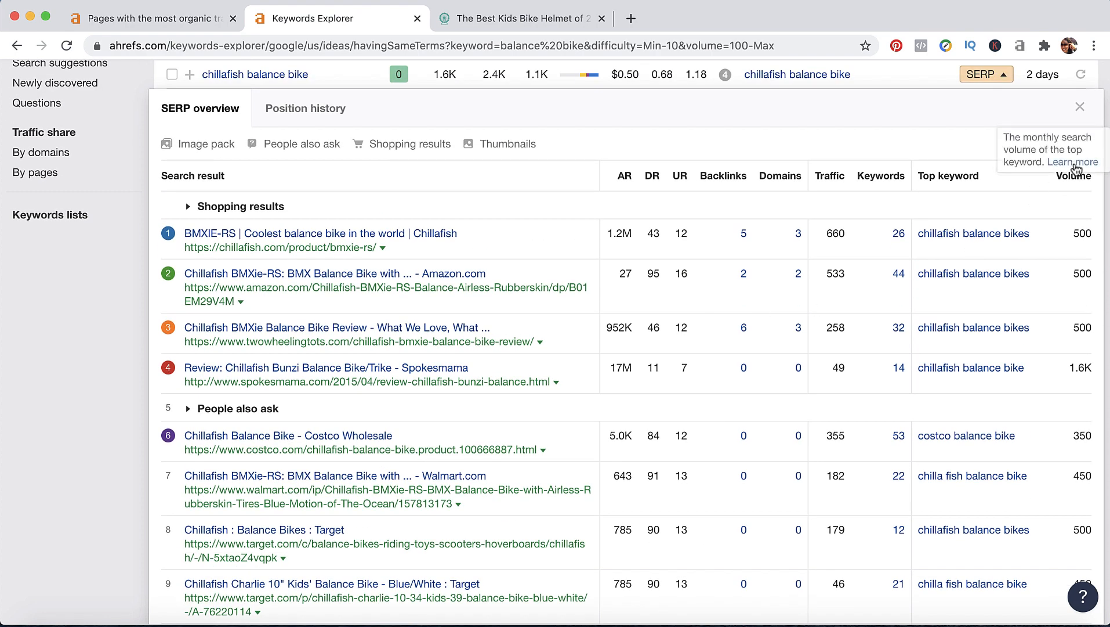
{"action": "left_click", "coordinate": [1080, 107]}
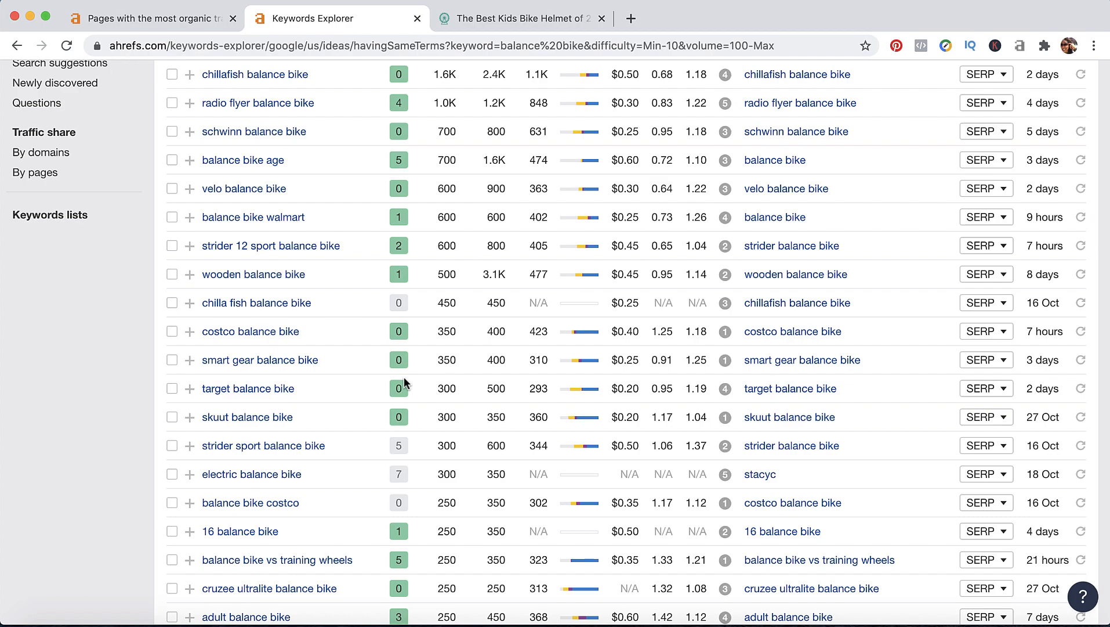
{"action": "scroll", "coordinate": [403, 376], "scroll_direction": "up", "scroll_amount": 3}
{"action": "scroll", "coordinate": [403, 376], "scroll_direction": "down", "scroll_amount": 1}
{"action": "scroll", "coordinate": [404, 380], "scroll_direction": "down", "scroll_amount": 5}
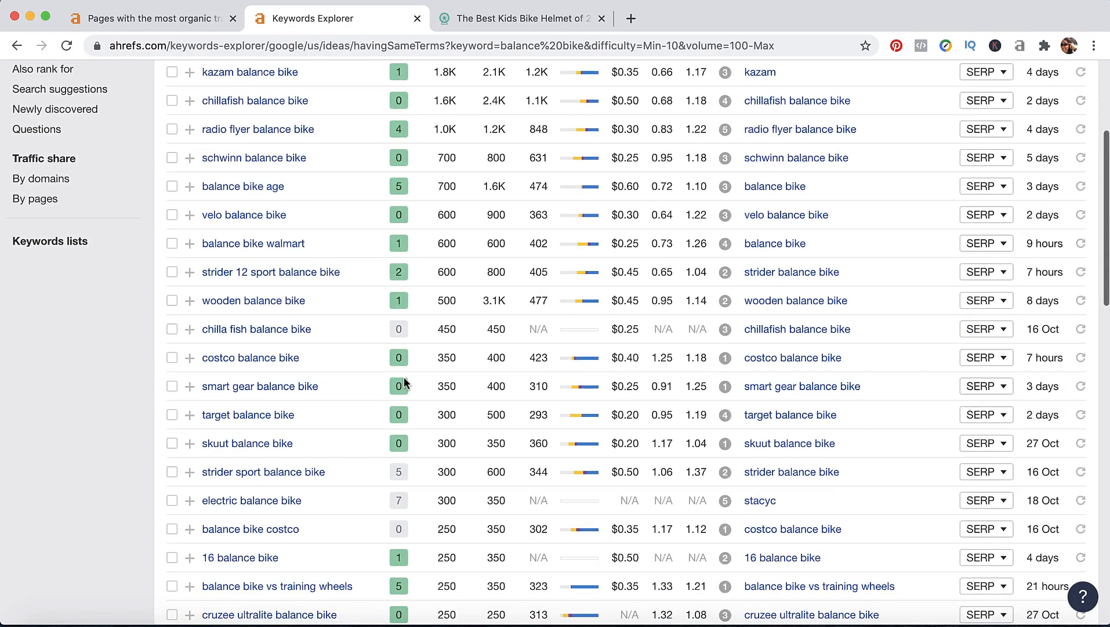
{"action": "scroll", "coordinate": [404, 377], "scroll_direction": "down", "scroll_amount": 3}
{"action": "scroll", "coordinate": [403, 377], "scroll_direction": "up", "scroll_amount": 9}
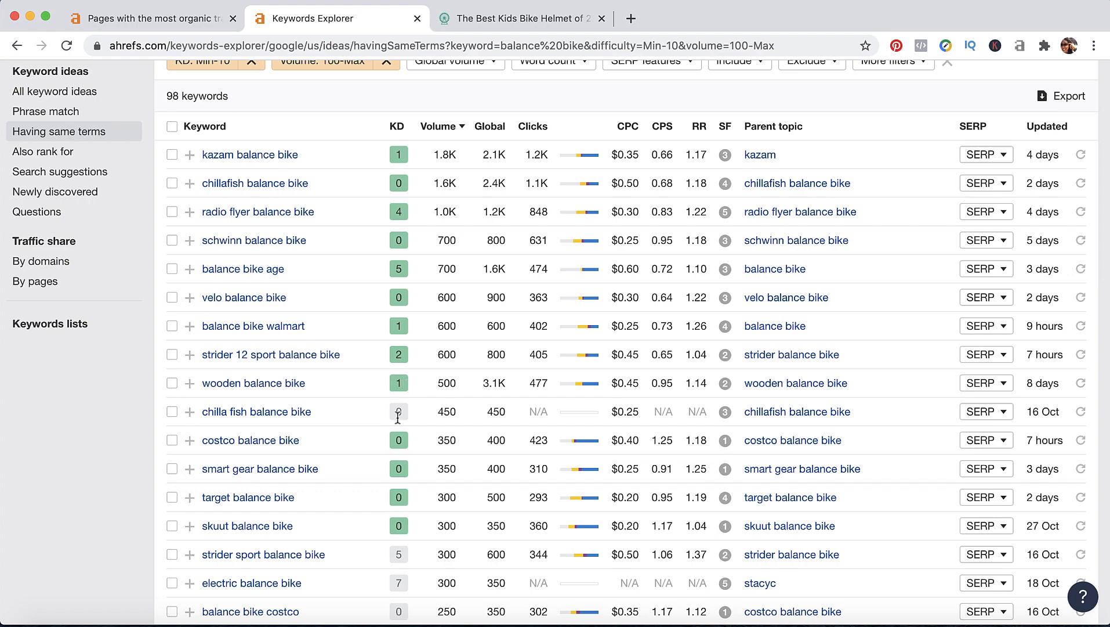
{"action": "scroll", "coordinate": [404, 381], "scroll_direction": "down", "scroll_amount": 2}
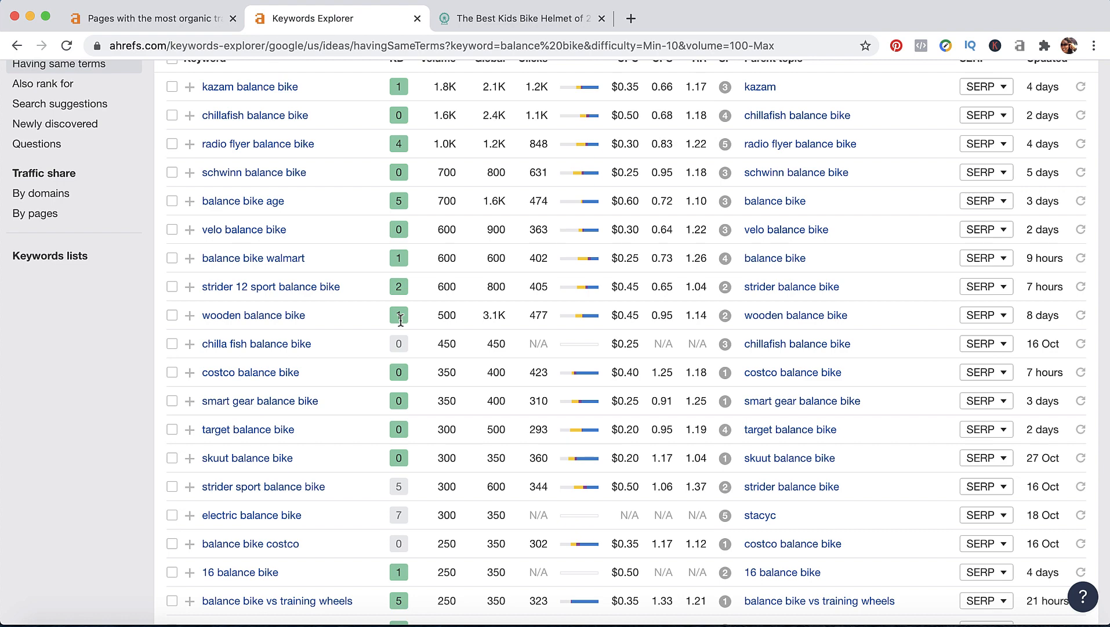
{"action": "scroll", "coordinate": [402, 318], "scroll_direction": "up", "scroll_amount": 2}
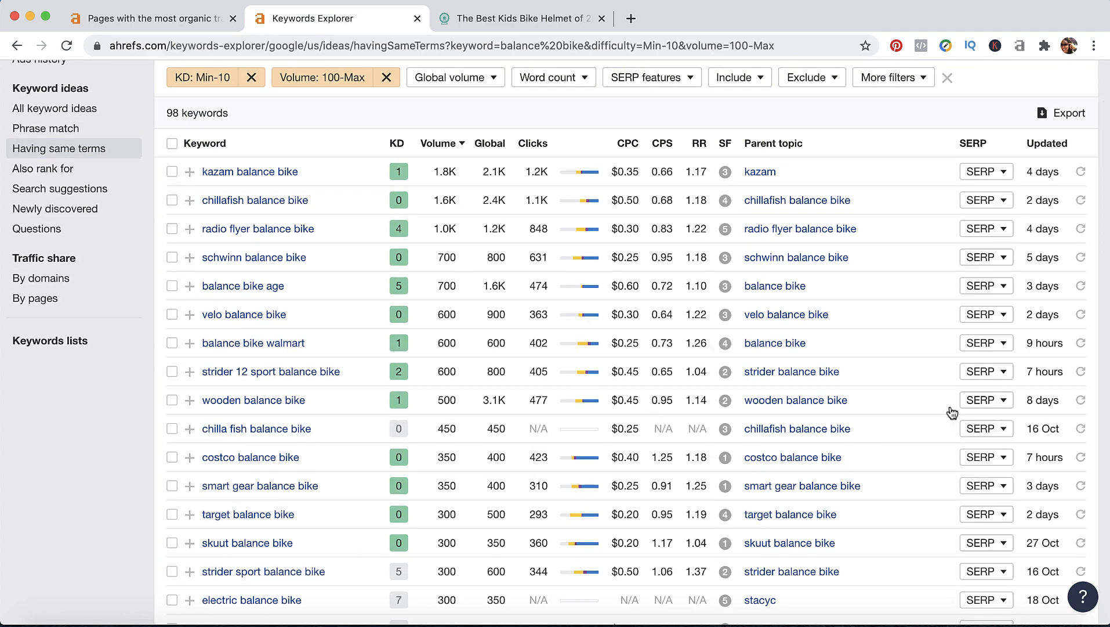
Open the SERP overview for "wooden balance bike" and look over its ten ranking positions
{"action": "left_click", "coordinate": [999, 401]}
{"action": "scroll", "coordinate": [998, 405], "scroll_direction": "down", "scroll_amount": 5}
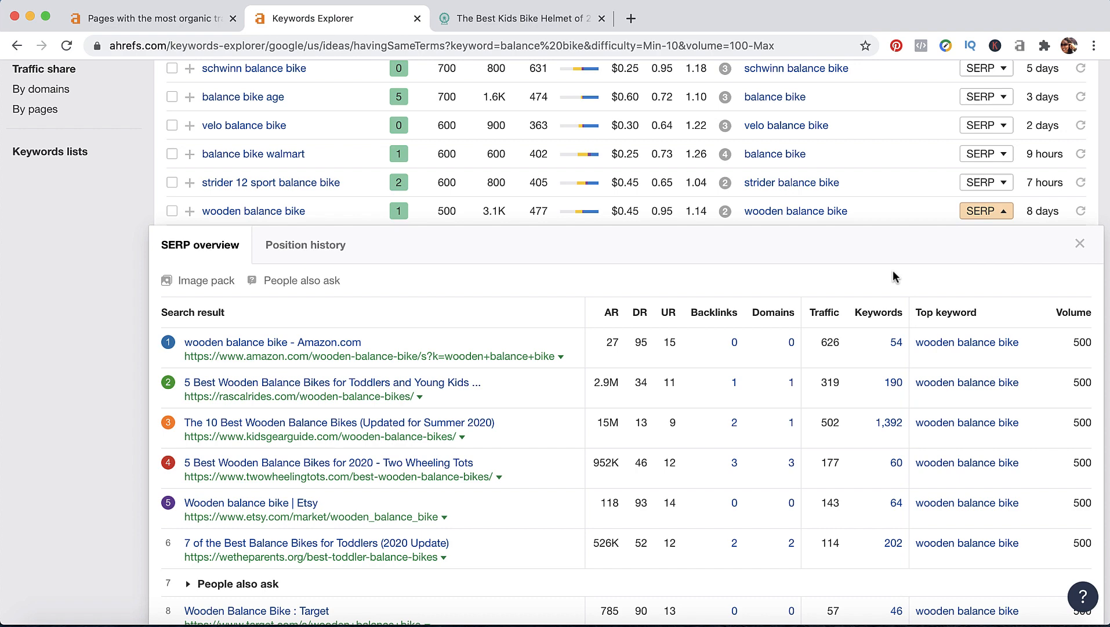
{"action": "scroll", "coordinate": [894, 277], "scroll_direction": "down", "scroll_amount": 2}
{"action": "scroll", "coordinate": [824, 275], "scroll_direction": "down", "scroll_amount": 3}
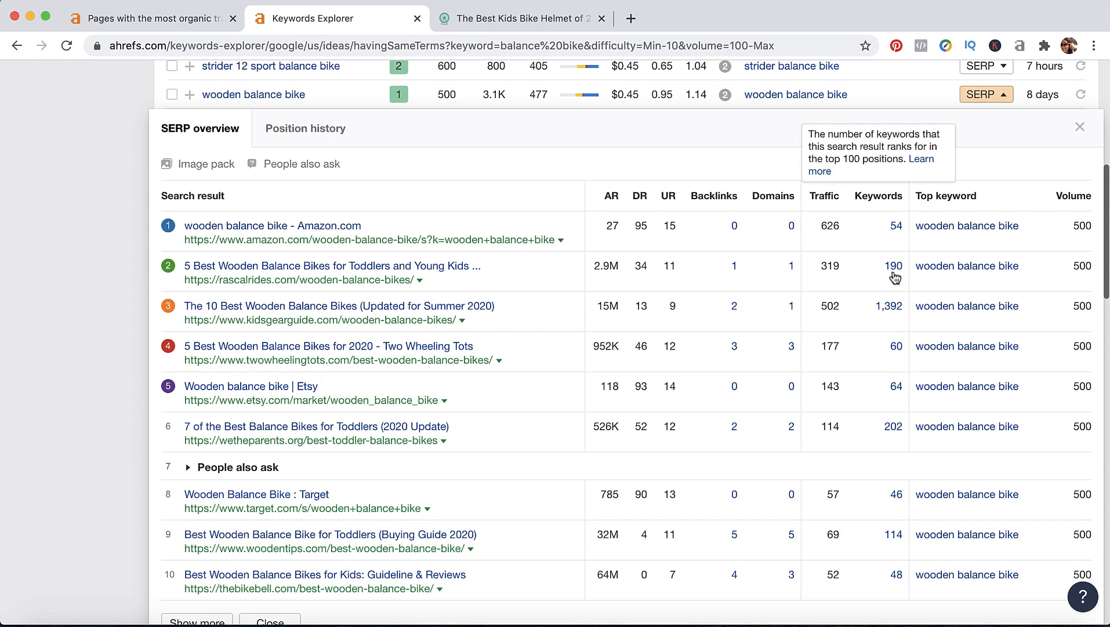
{"action": "scroll", "coordinate": [895, 278], "scroll_direction": "up", "scroll_amount": 4}
{"action": "scroll", "coordinate": [896, 278], "scroll_direction": "up", "scroll_amount": 1}
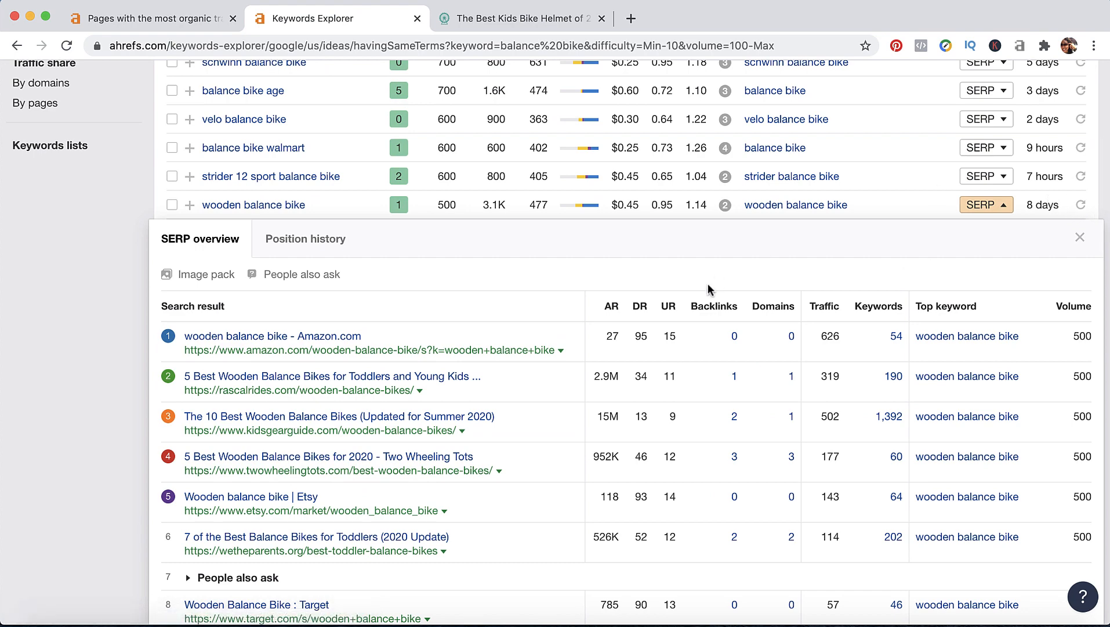
Examine the domain ratings, backlinks, referring domains and traffic of the pages ranking for "wooden balance bike", including the small niche sites
{"action": "scroll", "coordinate": [709, 289], "scroll_direction": "down", "scroll_amount": 2}
{"action": "scroll", "coordinate": [584, 254], "scroll_direction": "down", "scroll_amount": 1}
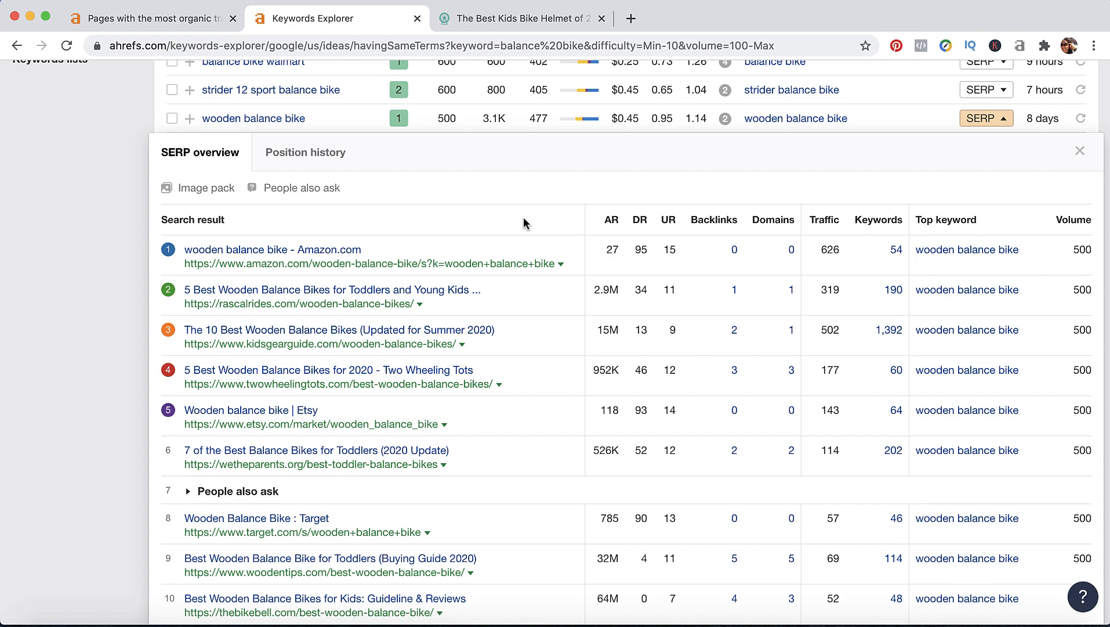
{"action": "scroll", "coordinate": [579, 256], "scroll_direction": "down", "scroll_amount": 1}
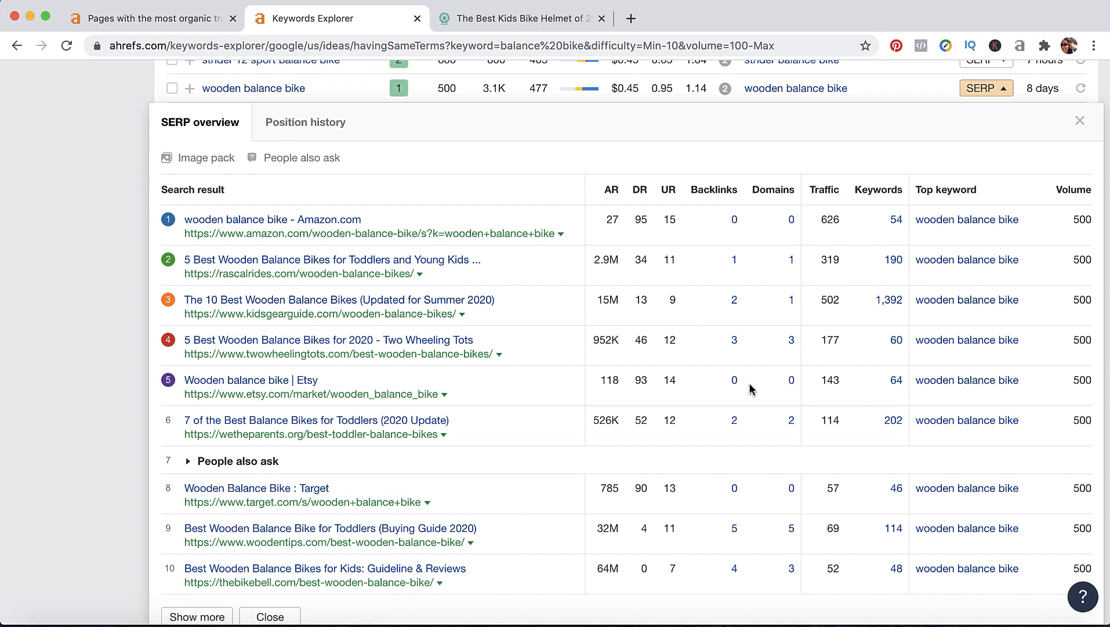
{"action": "scroll", "coordinate": [750, 388], "scroll_direction": "down", "scroll_amount": 2}
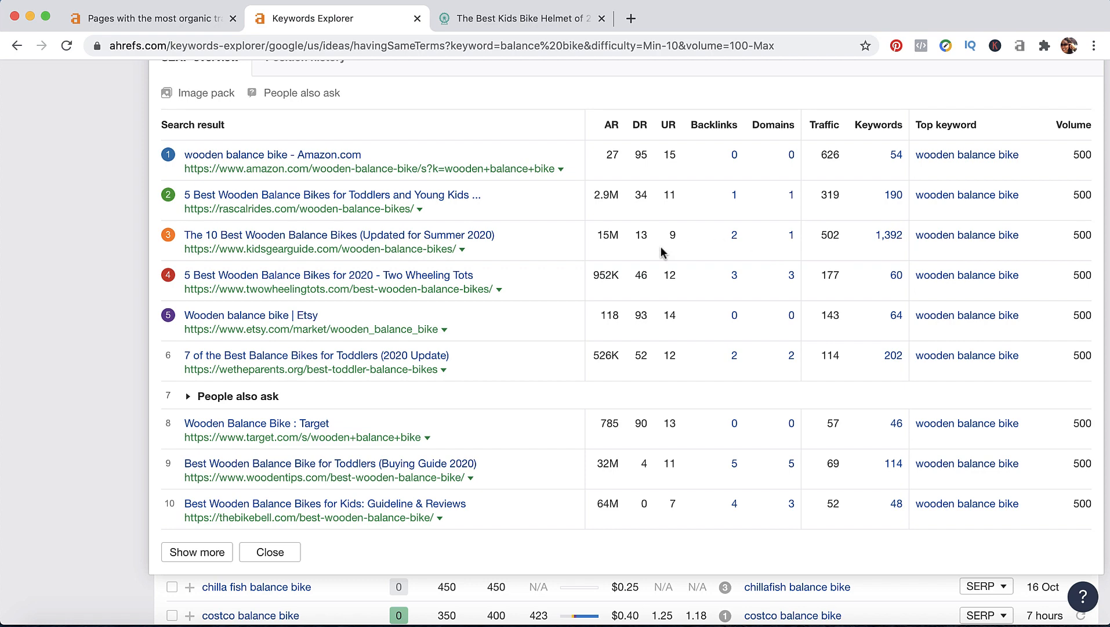
{"action": "scroll", "coordinate": [631, 308], "scroll_direction": "down", "scroll_amount": 2}
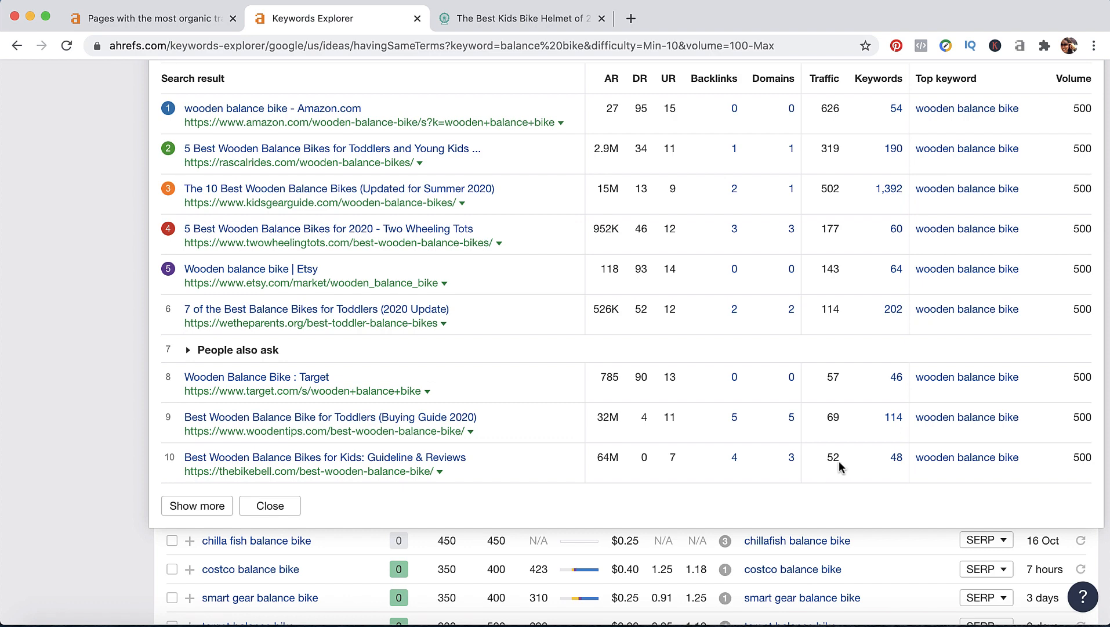
{"action": "scroll", "coordinate": [690, 447], "scroll_direction": "up", "scroll_amount": 3}
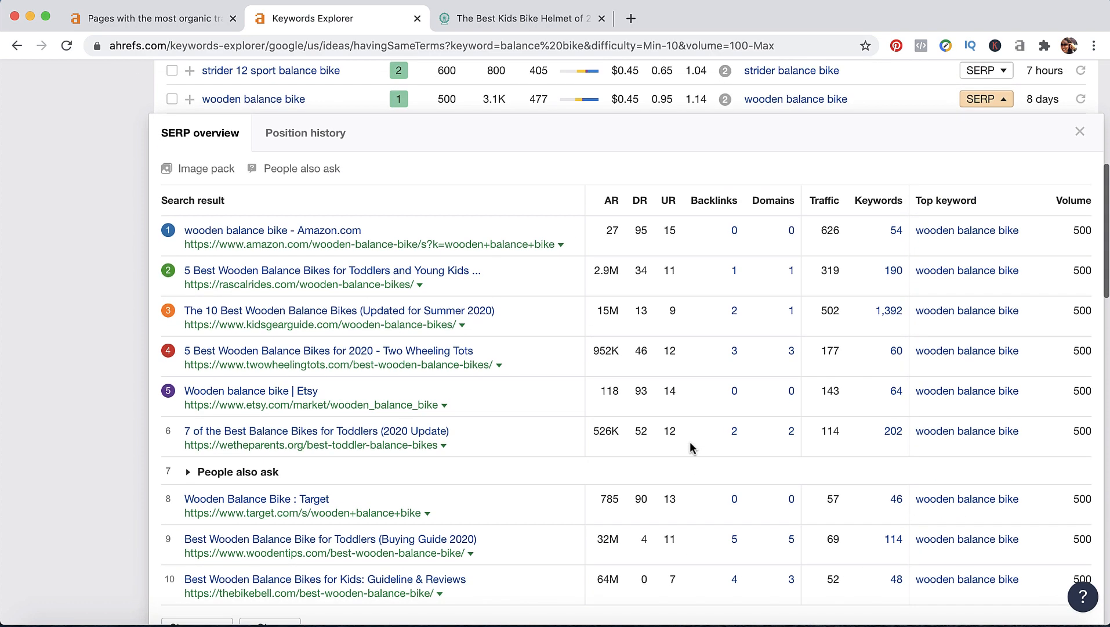
{"action": "scroll", "coordinate": [690, 446], "scroll_direction": "up", "scroll_amount": 3}
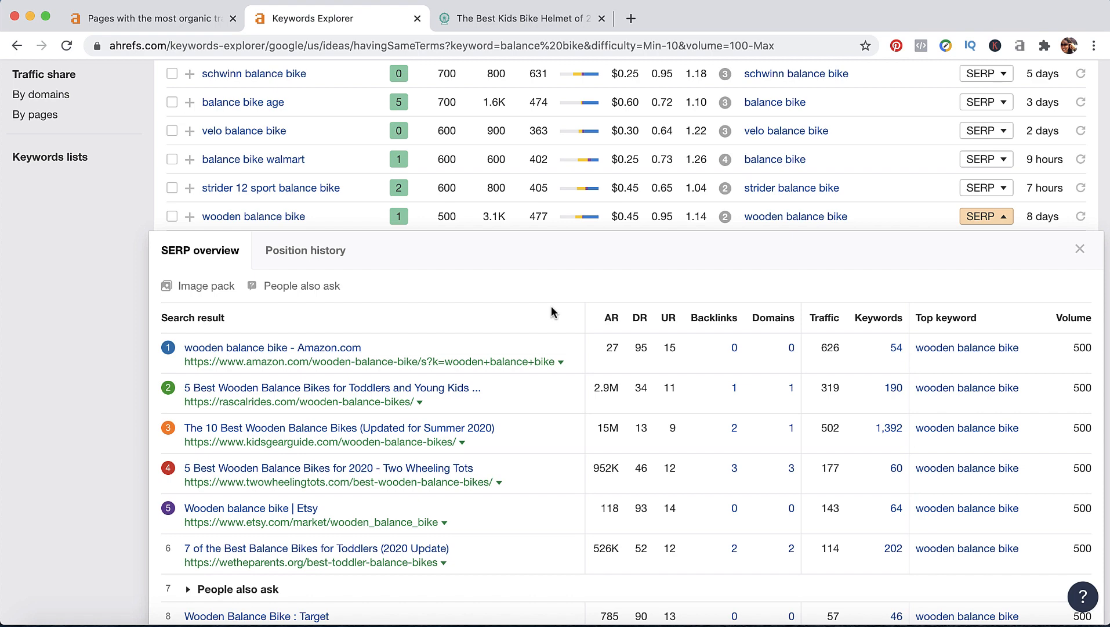
{"action": "scroll", "coordinate": [551, 312], "scroll_direction": "down", "scroll_amount": 3}
{"action": "scroll", "coordinate": [552, 358], "scroll_direction": "down", "scroll_amount": 1}
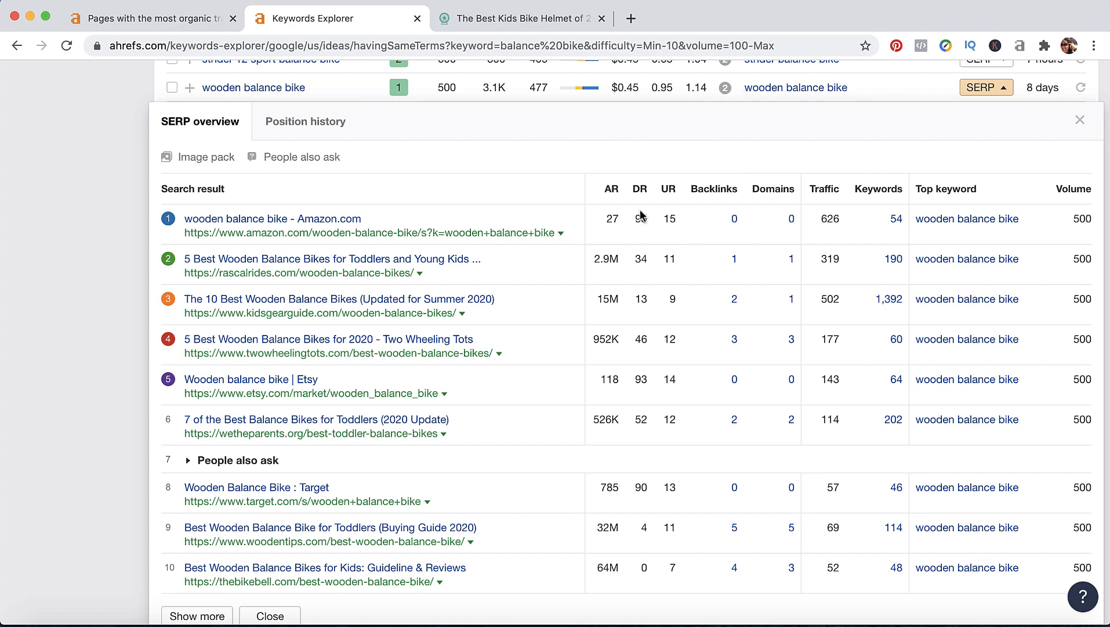
{"action": "scroll", "coordinate": [641, 457], "scroll_direction": "down", "scroll_amount": 2}
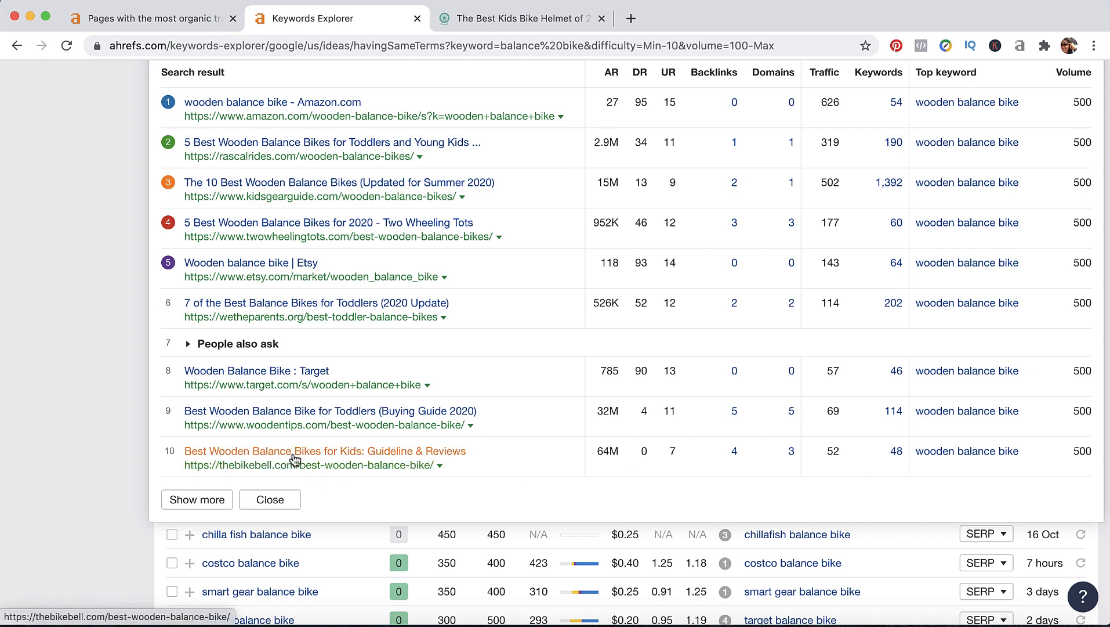
{"action": "scroll", "coordinate": [490, 424], "scroll_direction": "up", "scroll_amount": 2}
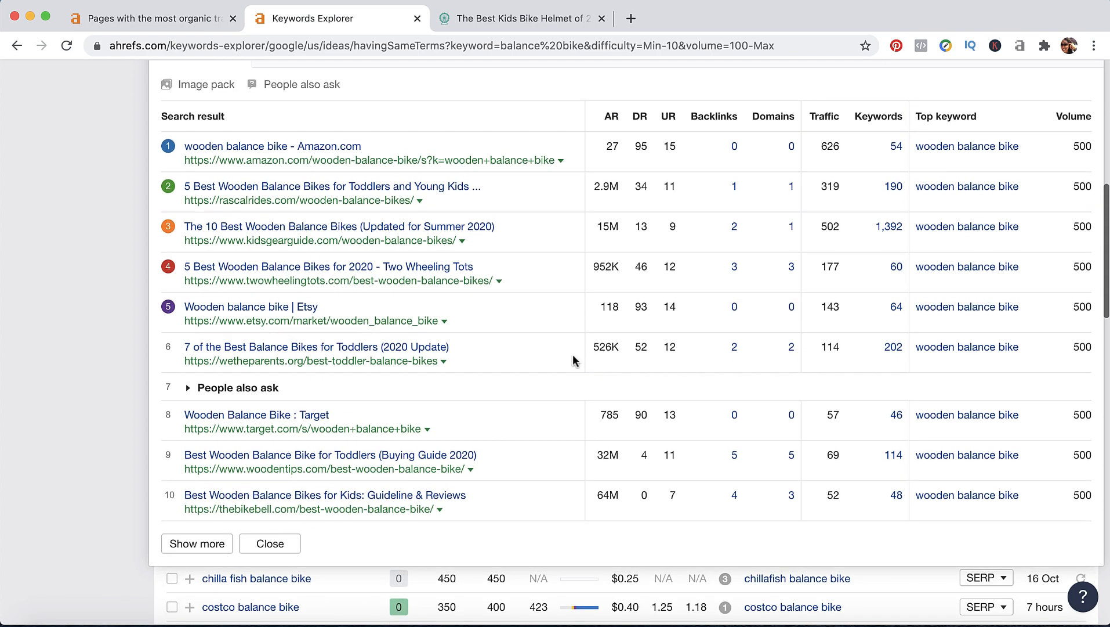
Open the second-ranked Rascal Rides article on the 5 best wooden balance bikes, and dismiss its notification request and banner ad
{"action": "left_click", "coordinate": [398, 186]}
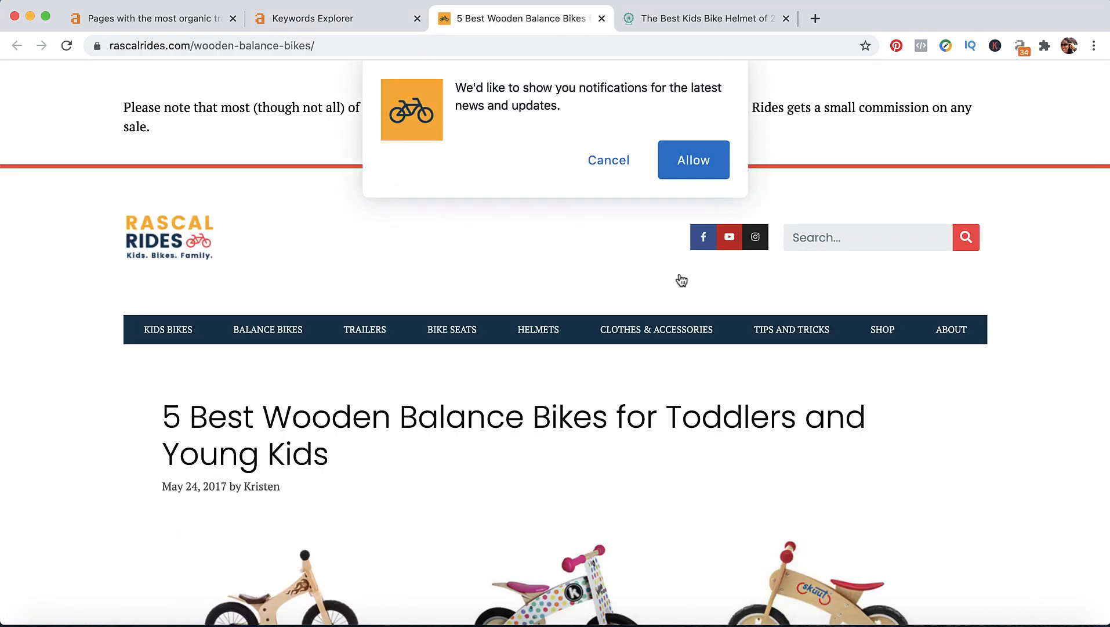
{"action": "left_click", "coordinate": [591, 164]}
{"action": "scroll", "coordinate": [638, 322], "scroll_direction": "down", "scroll_amount": 3}
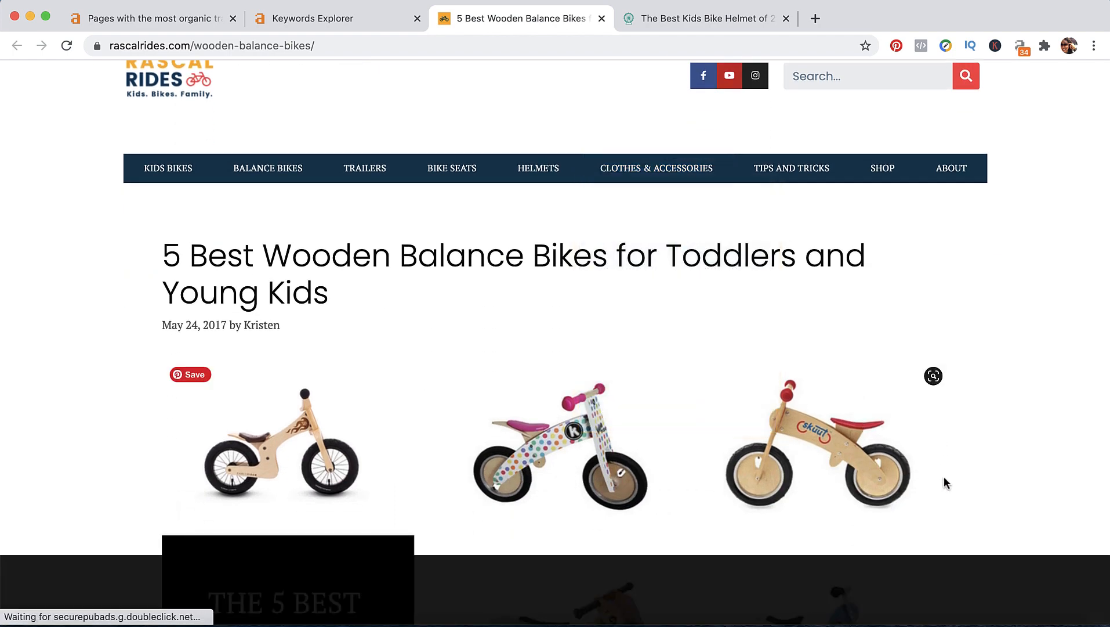
{"action": "scroll", "coordinate": [944, 483], "scroll_direction": "down", "scroll_amount": 2}
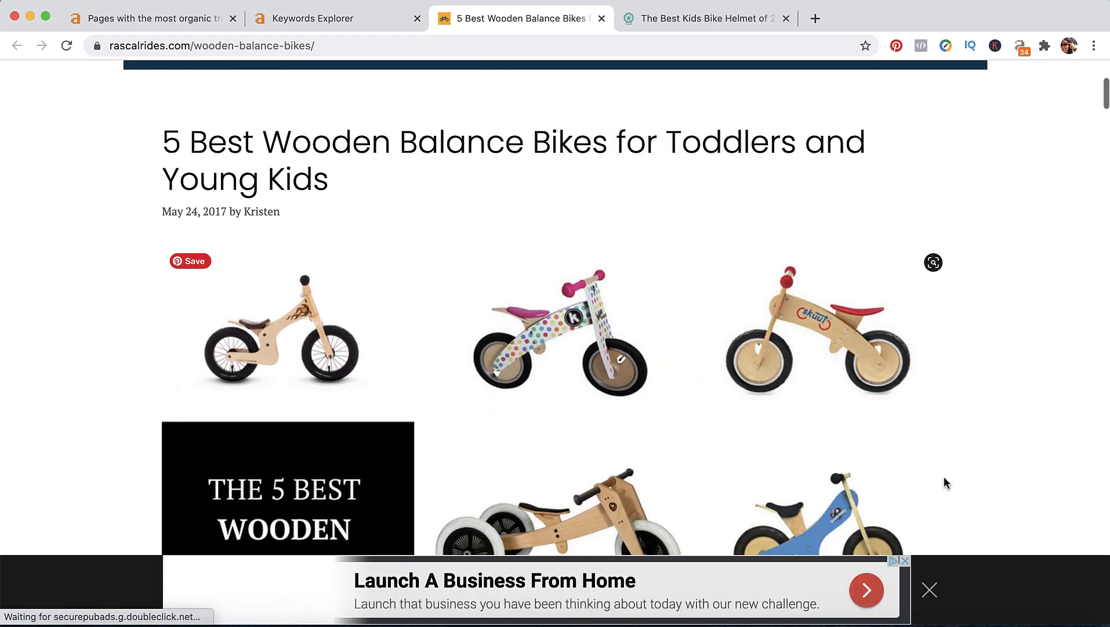
{"action": "left_click", "coordinate": [930, 591]}
{"action": "scroll", "coordinate": [937, 408], "scroll_direction": "down", "scroll_amount": 2}
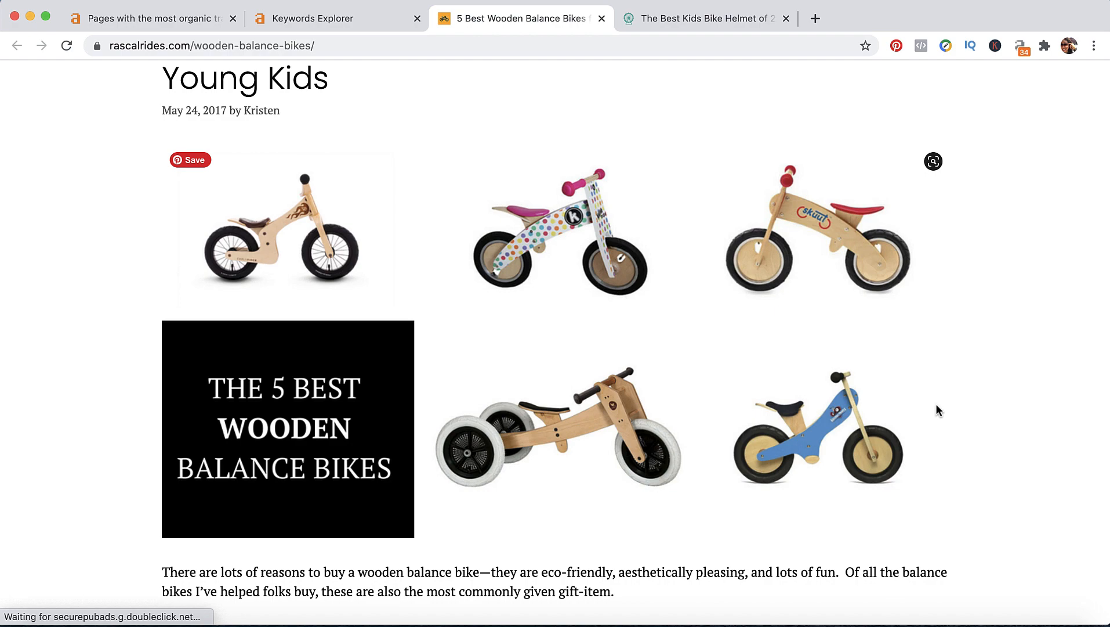
Review how the Rascal Rides article presents each recommended wooden bike, with its photo, description, price and Amazon link
{"action": "scroll", "coordinate": [936, 404], "scroll_direction": "down", "scroll_amount": 12}
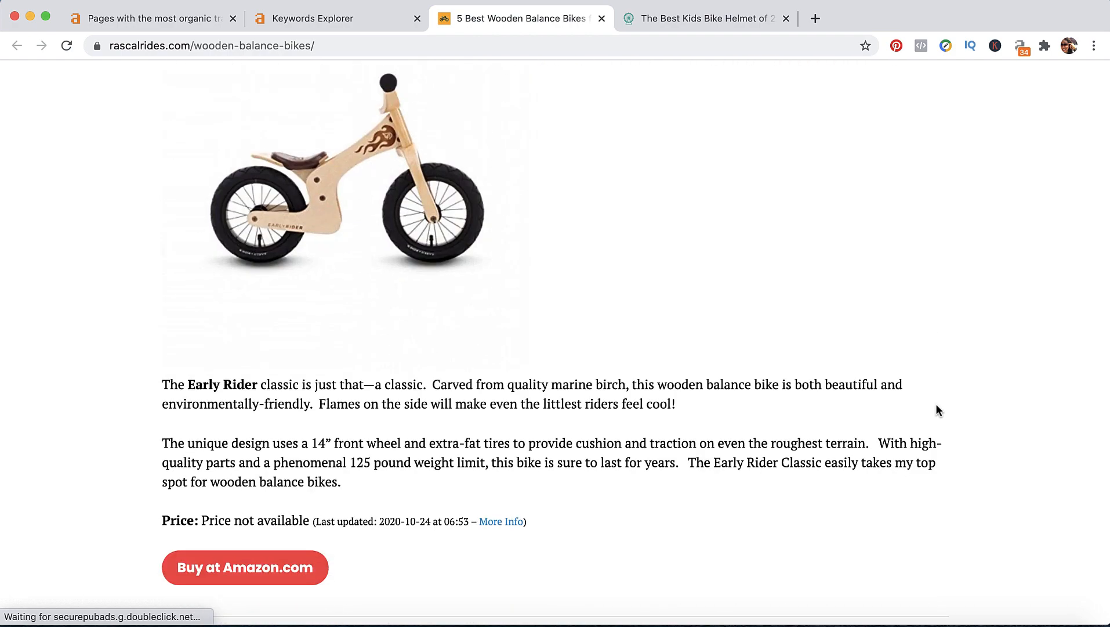
{"action": "scroll", "coordinate": [936, 410], "scroll_direction": "down", "scroll_amount": 15}
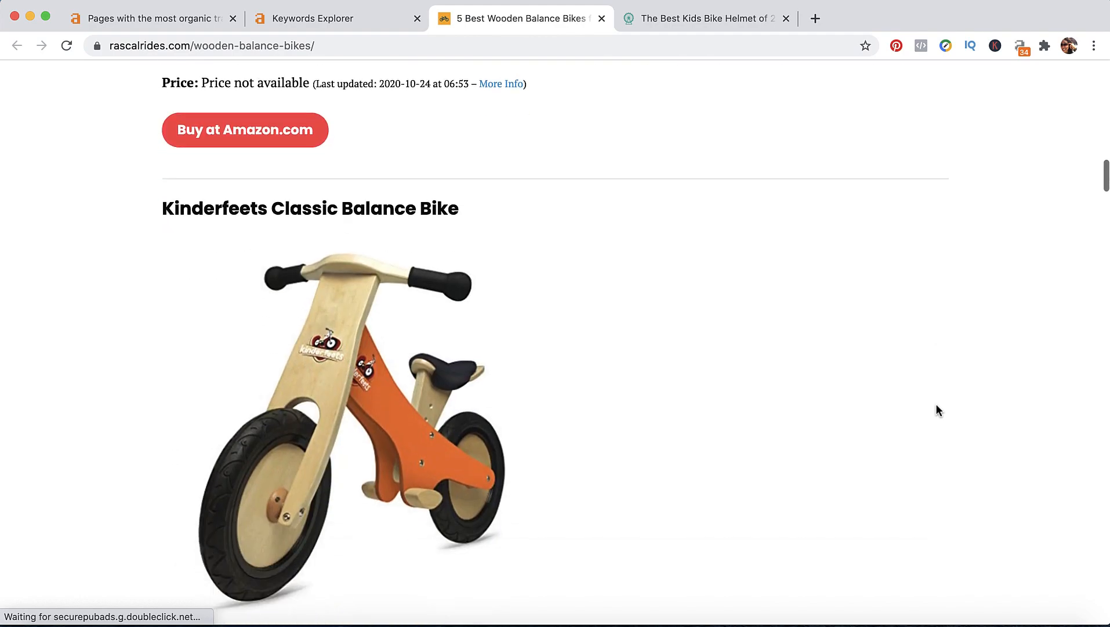
{"action": "scroll", "coordinate": [936, 410], "scroll_direction": "down", "scroll_amount": 13}
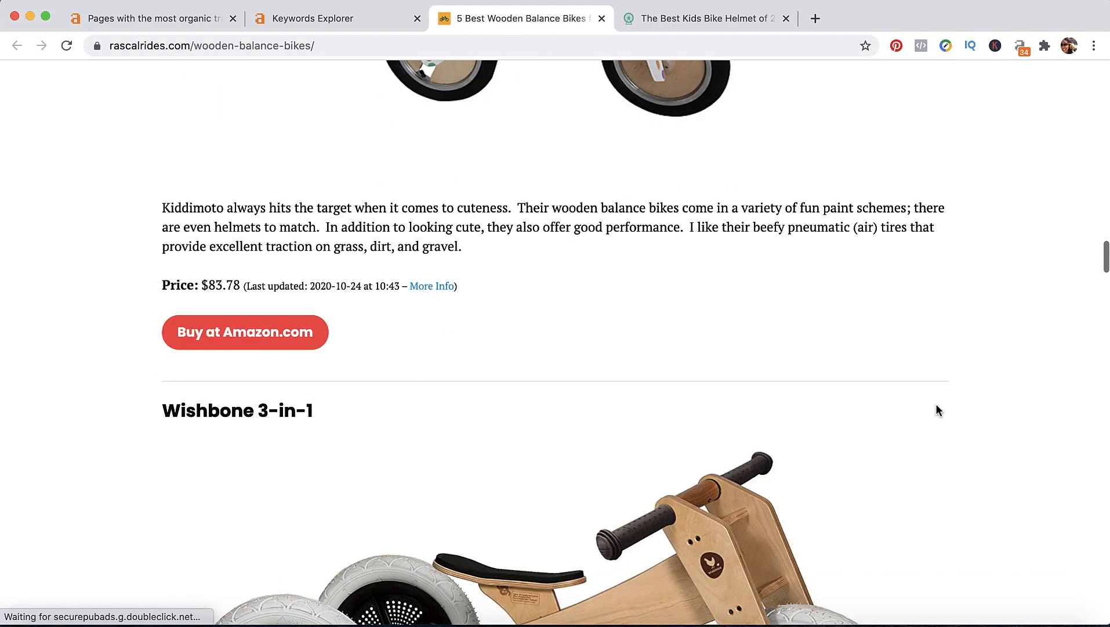
{"action": "scroll", "coordinate": [937, 406], "scroll_direction": "up", "scroll_amount": 5}
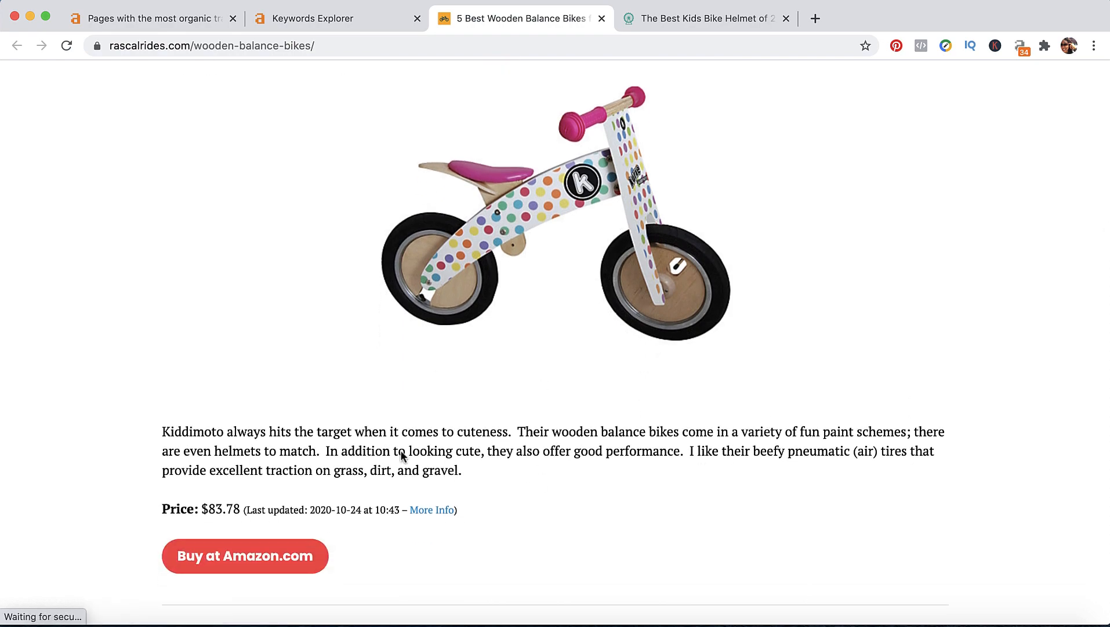
{"action": "scroll", "coordinate": [777, 445], "scroll_direction": "down", "scroll_amount": 3}
{"action": "scroll", "coordinate": [777, 445], "scroll_direction": "down", "scroll_amount": 20}
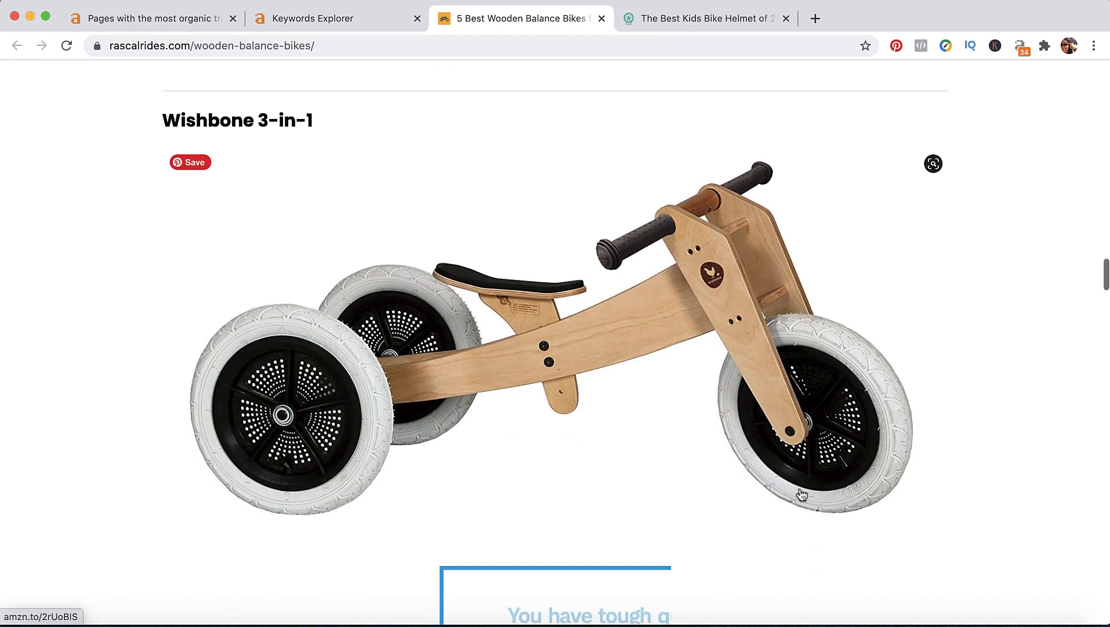
{"action": "scroll", "coordinate": [800, 489], "scroll_direction": "down", "scroll_amount": 7}
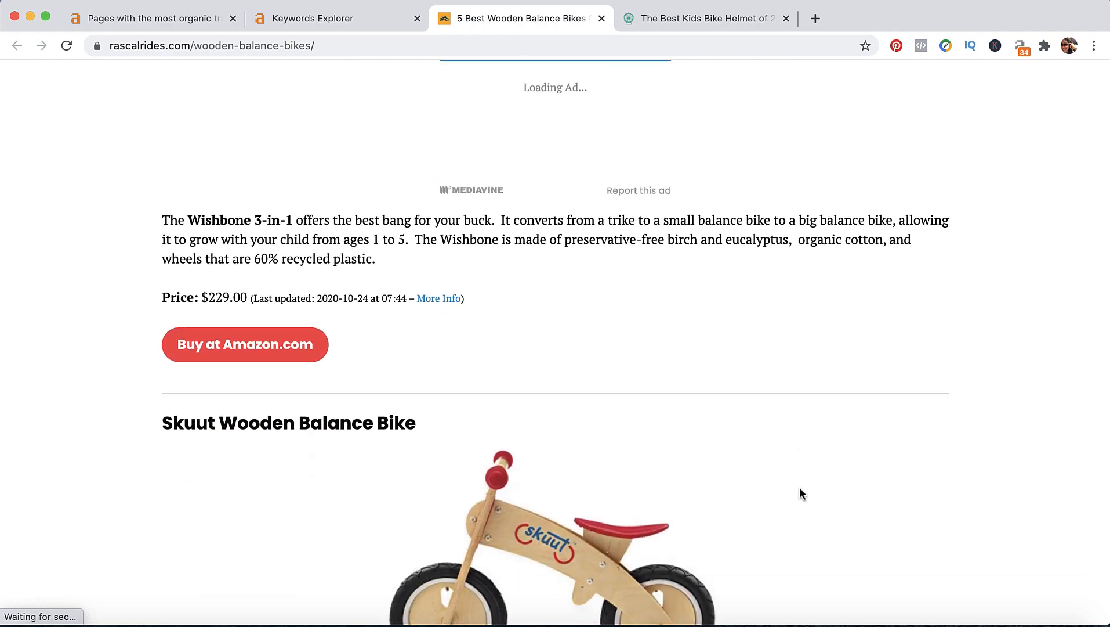
Look through the article's comparison chart, buying advice and related resources
{"action": "scroll", "coordinate": [800, 488], "scroll_direction": "down", "scroll_amount": 20}
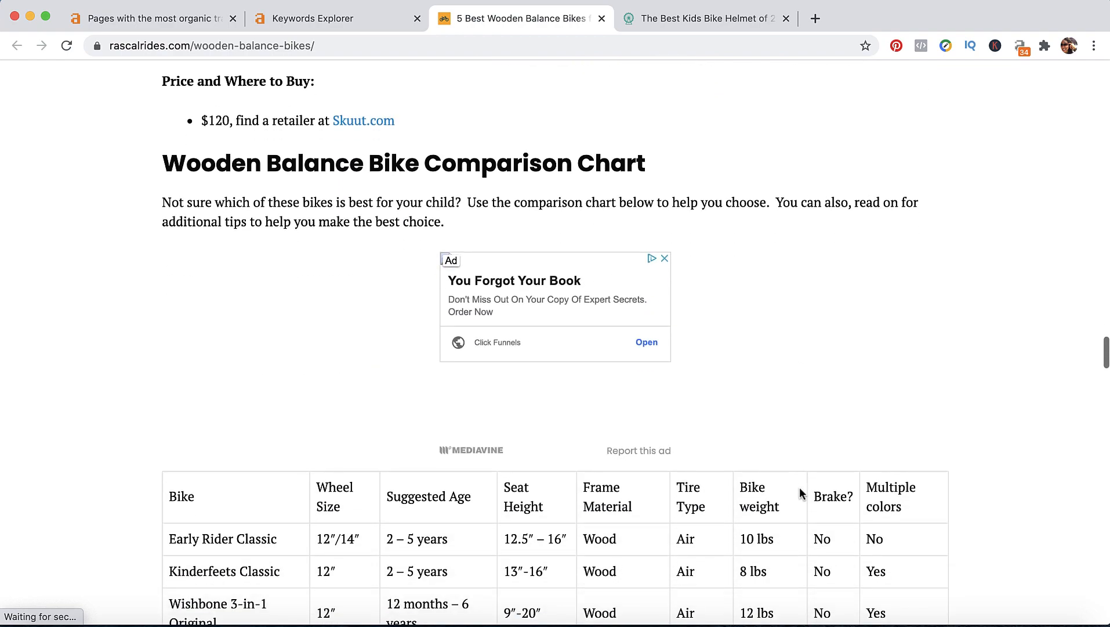
{"action": "scroll", "coordinate": [800, 487], "scroll_direction": "down", "scroll_amount": 20}
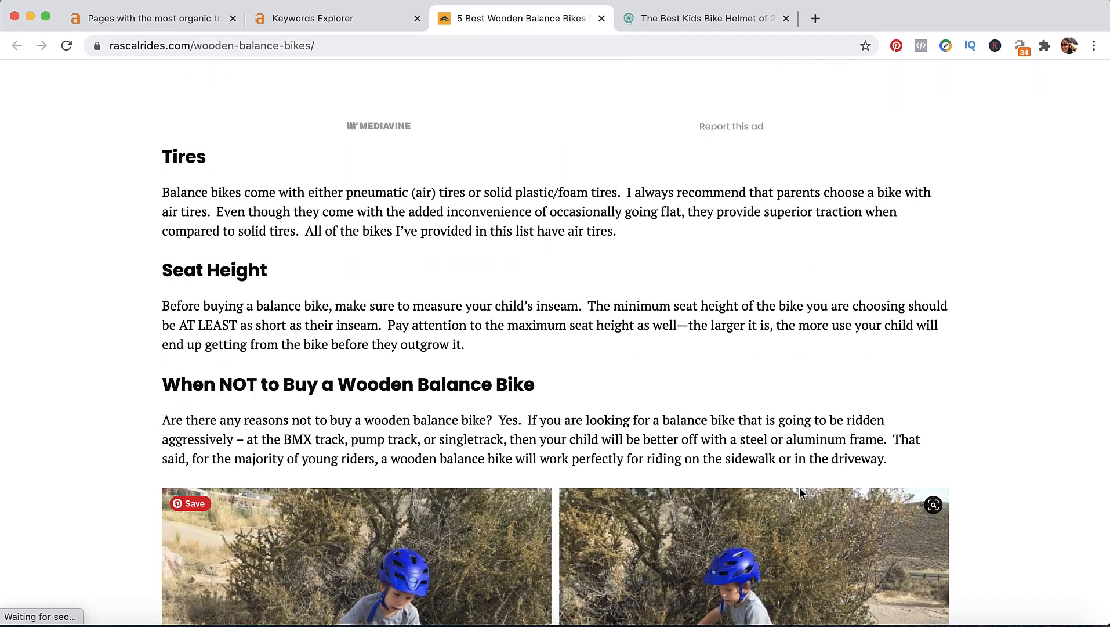
{"action": "scroll", "coordinate": [800, 493], "scroll_direction": "down", "scroll_amount": 11}
{"action": "scroll", "coordinate": [800, 493], "scroll_direction": "down", "scroll_amount": 15}
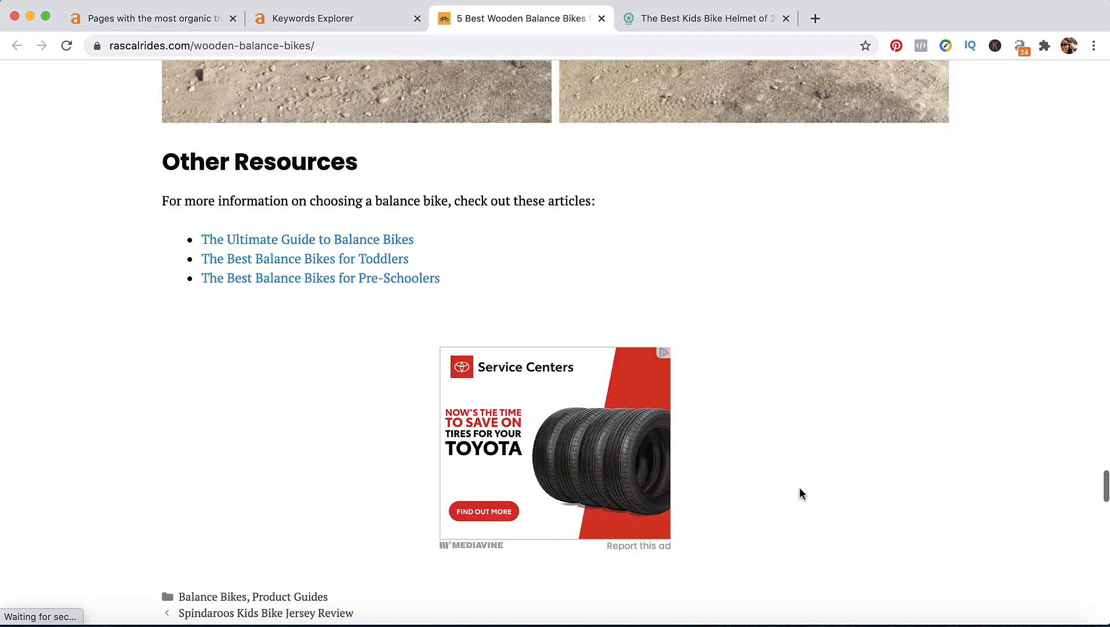
{"action": "scroll", "coordinate": [800, 493], "scroll_direction": "up", "scroll_amount": 14}
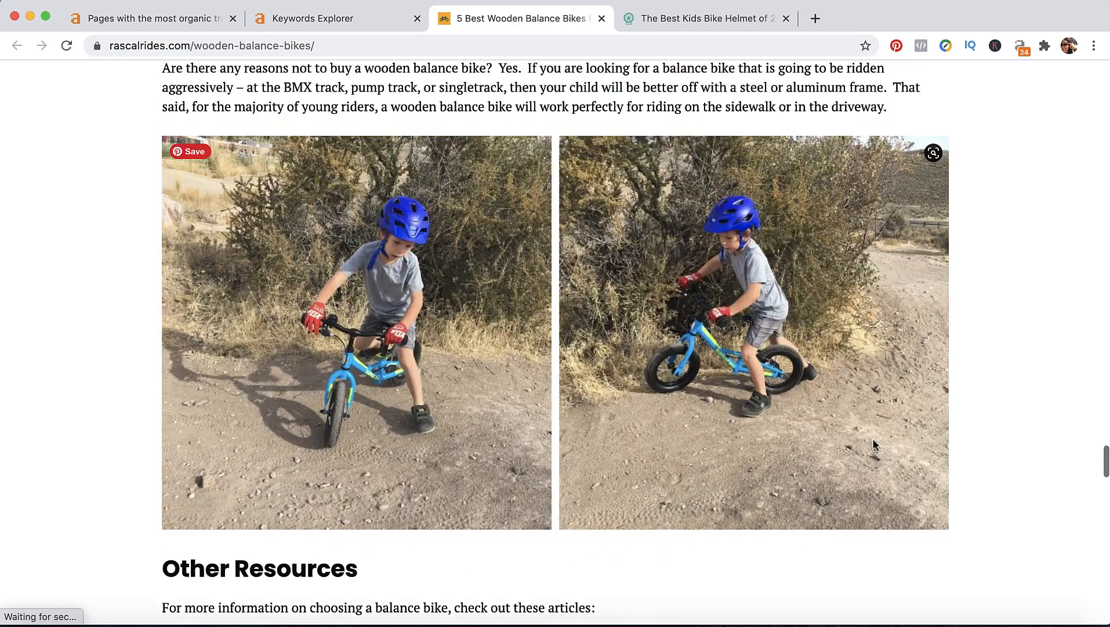
Return to the Ahrefs Keywords Explorer, close the "wooden balance bike" SERP overview, and look over the remaining keywords
{"action": "left_click", "coordinate": [300, 19]}
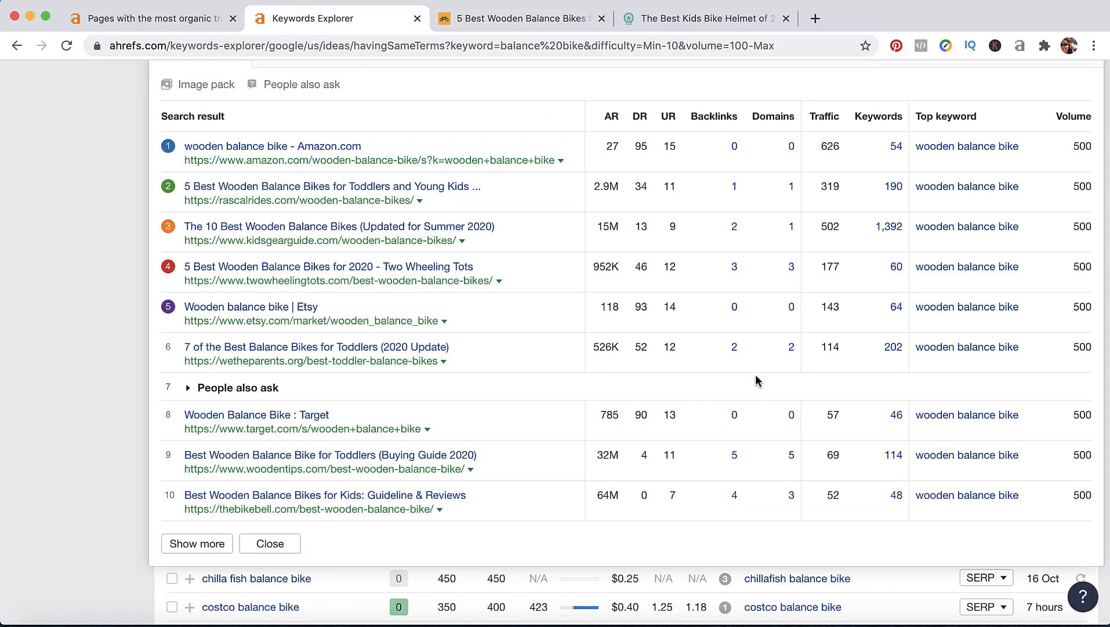
{"action": "scroll", "coordinate": [755, 373], "scroll_direction": "up", "scroll_amount": 2}
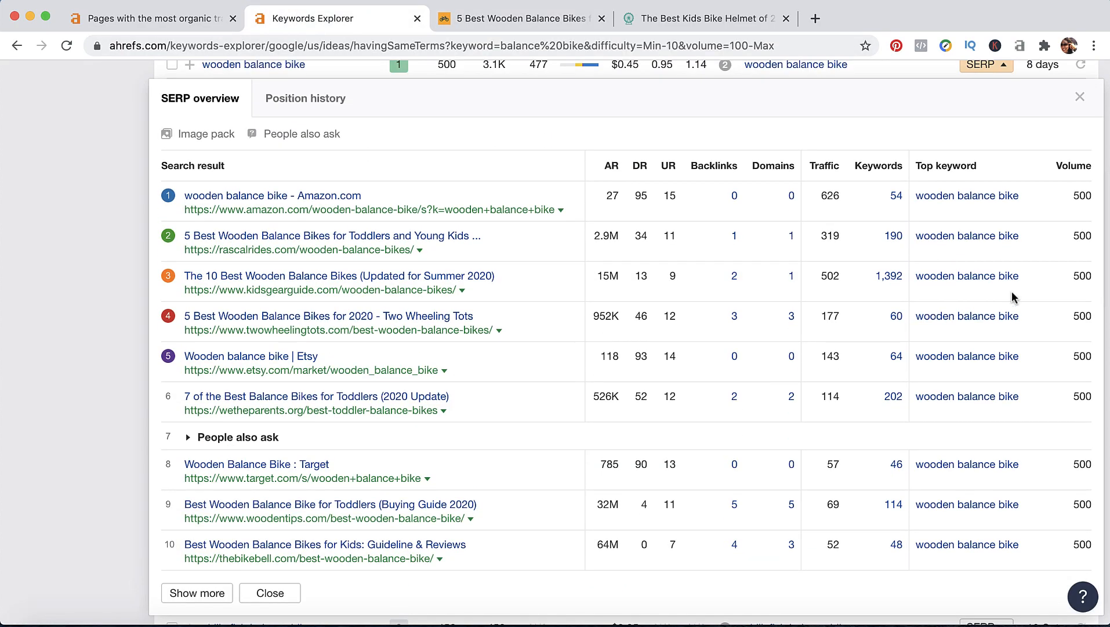
{"action": "left_click", "coordinate": [1080, 96]}
{"action": "scroll", "coordinate": [982, 246], "scroll_direction": "up", "scroll_amount": 1}
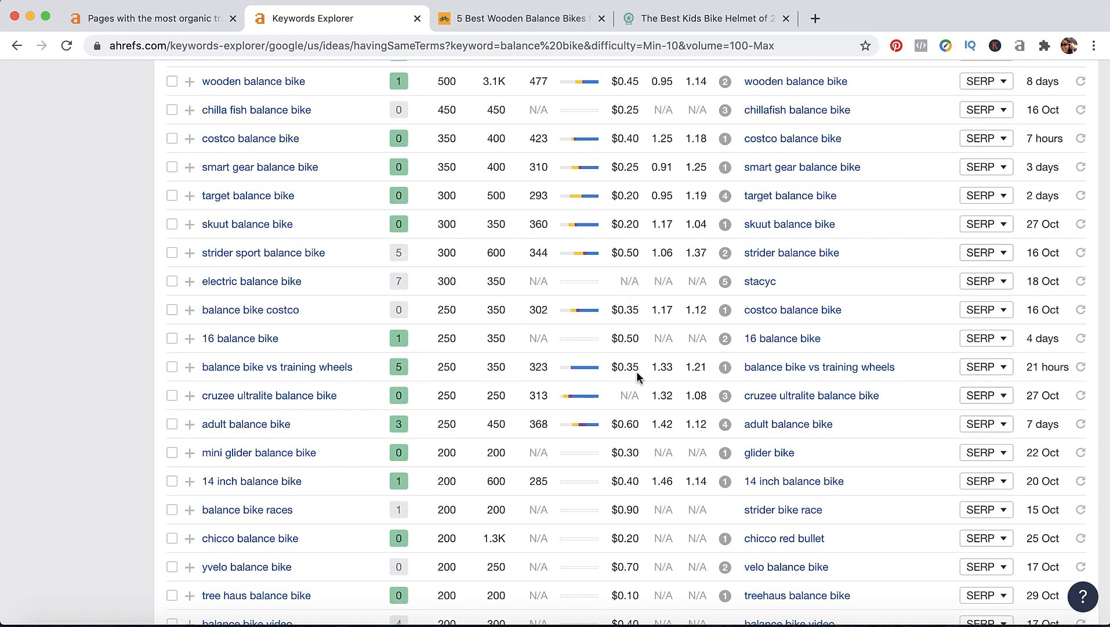
Open the SERP overview for "balance bike costco" and examine the ranking pages with their domain ratings, backlinks and traffic
{"action": "left_click", "coordinate": [1002, 312]}
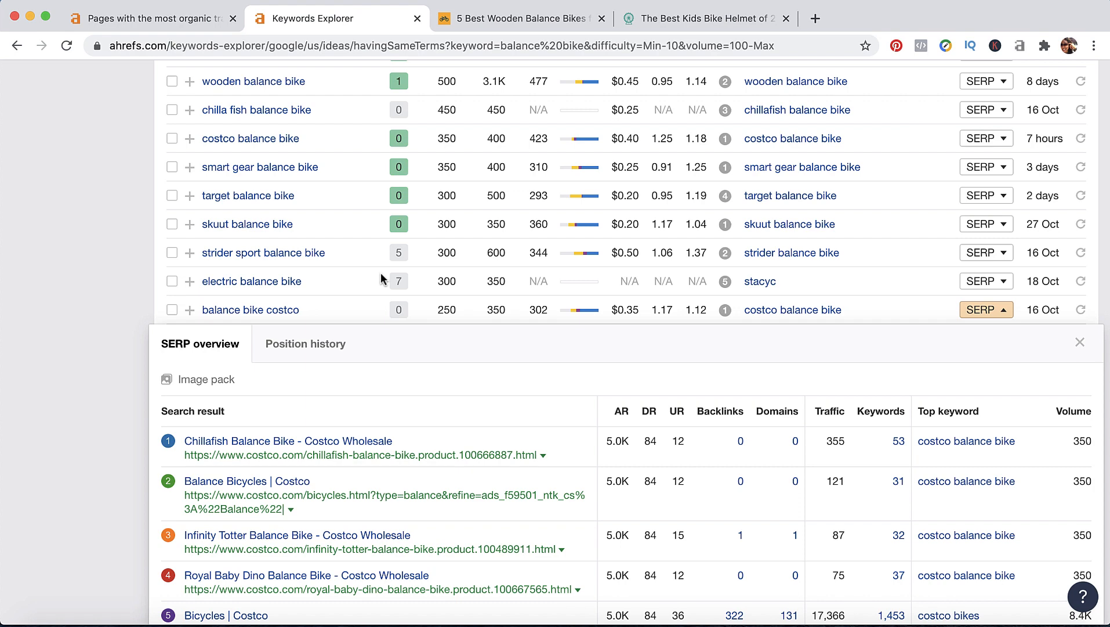
{"action": "scroll", "coordinate": [383, 277], "scroll_direction": "down", "scroll_amount": 1}
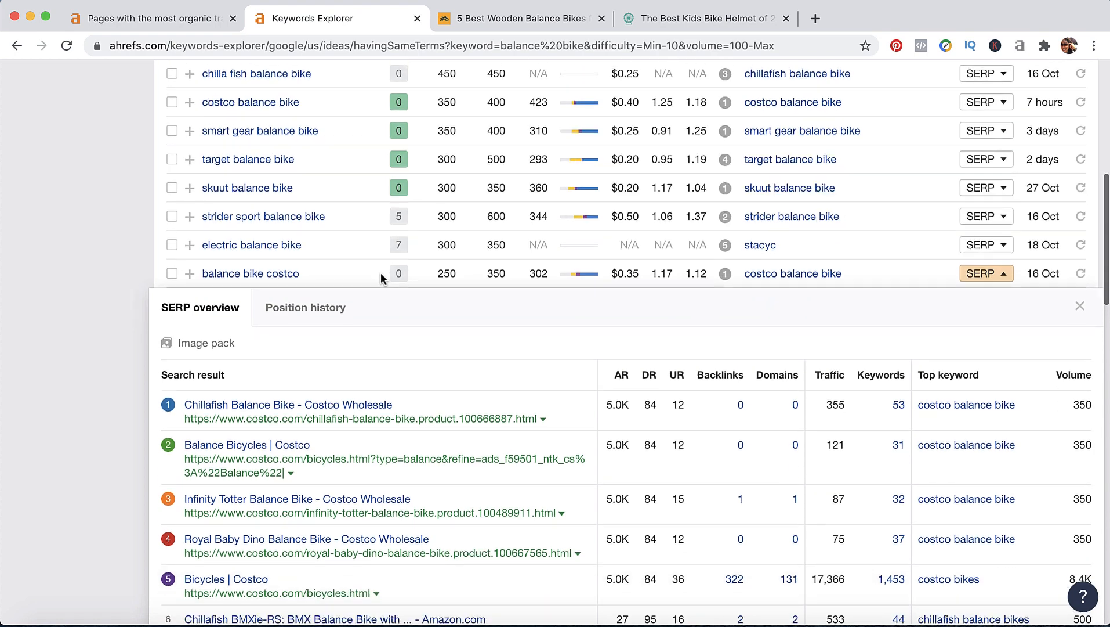
{"action": "scroll", "coordinate": [383, 273], "scroll_direction": "up", "scroll_amount": 2}
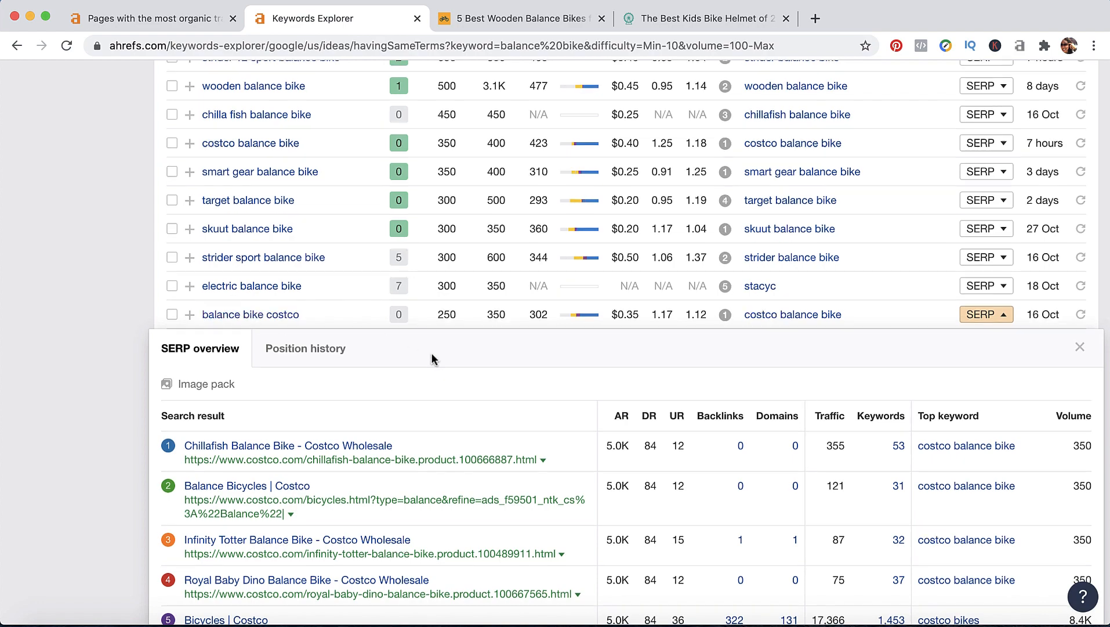
{"action": "scroll", "coordinate": [432, 355], "scroll_direction": "down", "scroll_amount": 3}
{"action": "scroll", "coordinate": [432, 355], "scroll_direction": "up", "scroll_amount": 3}
{"action": "scroll", "coordinate": [432, 355], "scroll_direction": "down", "scroll_amount": 6}
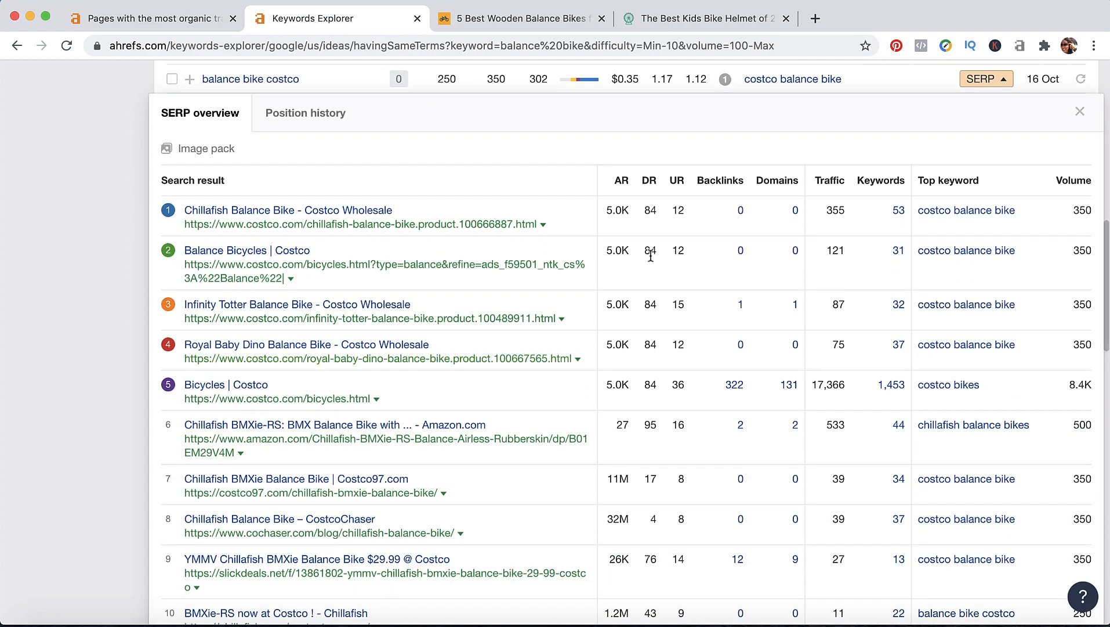
{"action": "scroll", "coordinate": [654, 255], "scroll_direction": "up", "scroll_amount": 1}
{"action": "scroll", "coordinate": [668, 250], "scroll_direction": "up", "scroll_amount": 5}
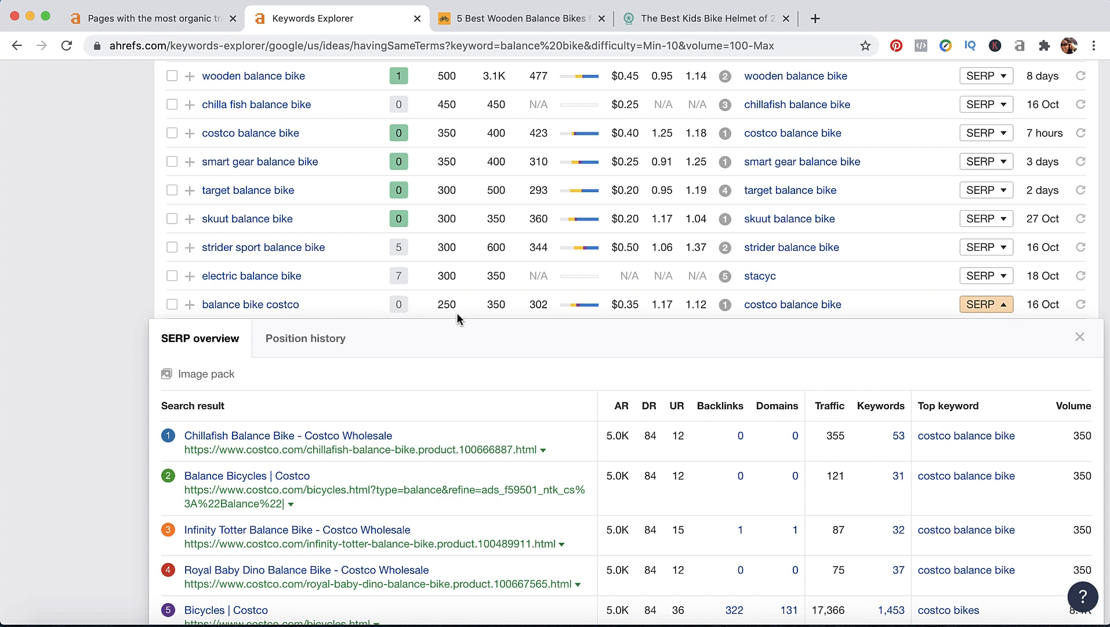
Compare the difficulty and volume of the keywords listed above "balance bike costco", back to the start of the list
{"action": "scroll", "coordinate": [457, 314], "scroll_direction": "up", "scroll_amount": 1}
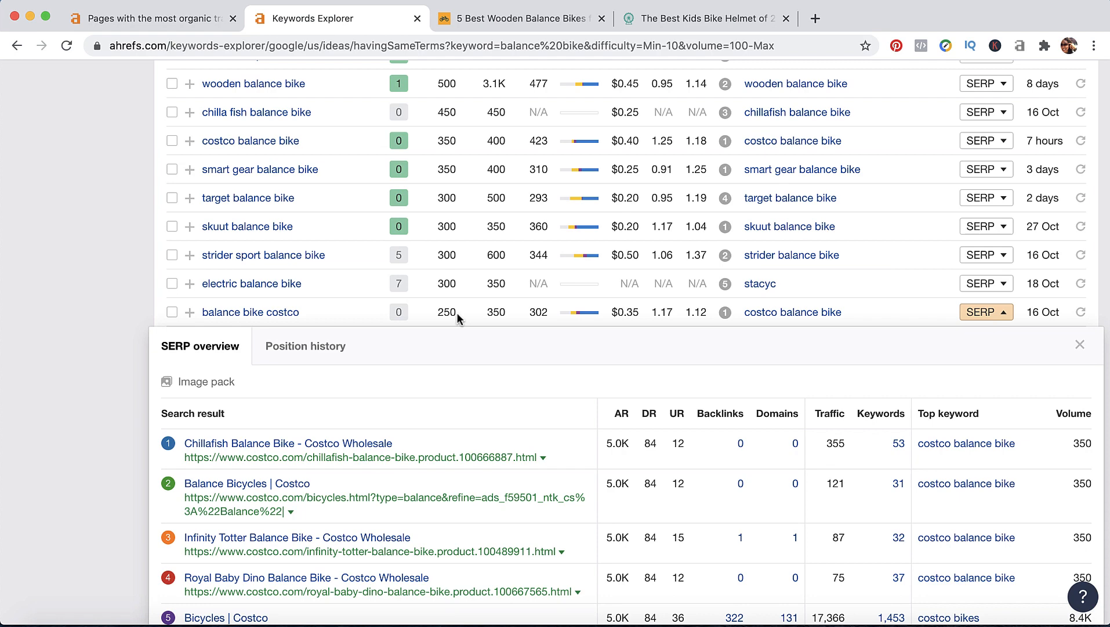
{"action": "scroll", "coordinate": [456, 312], "scroll_direction": "up", "scroll_amount": 5}
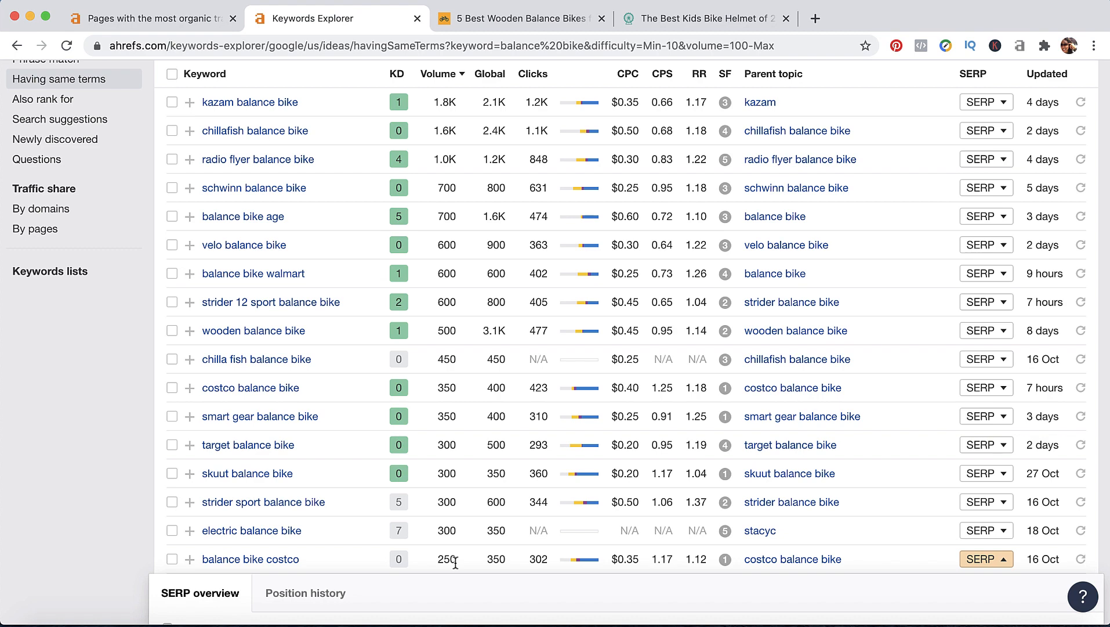
{"action": "scroll", "coordinate": [455, 563], "scroll_direction": "up", "scroll_amount": 2}
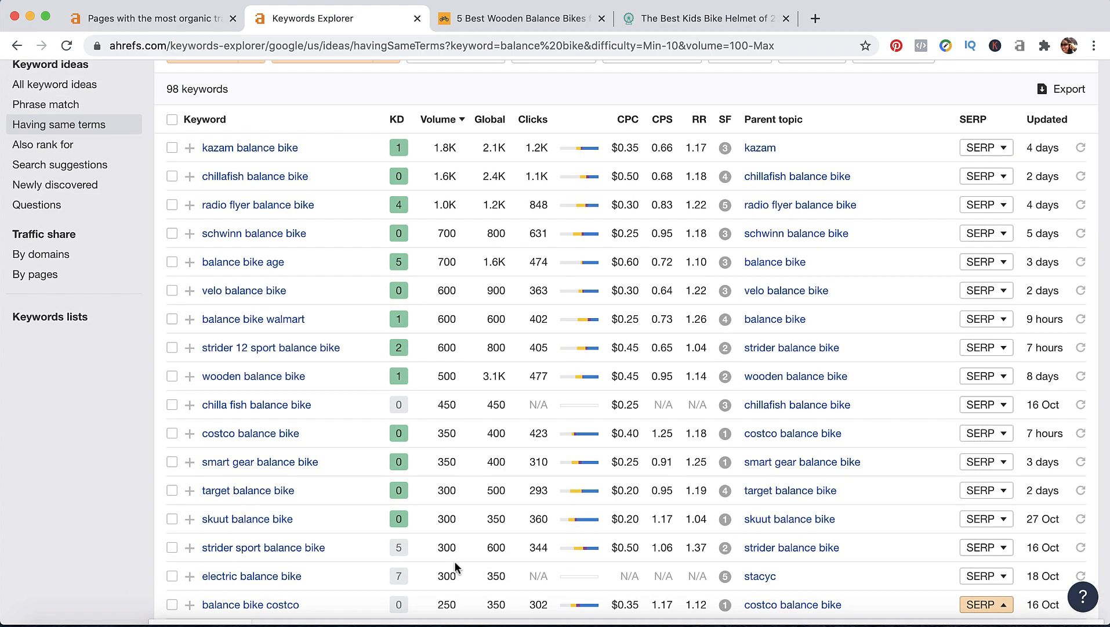
{"action": "scroll", "coordinate": [455, 561], "scroll_direction": "up", "scroll_amount": 5}
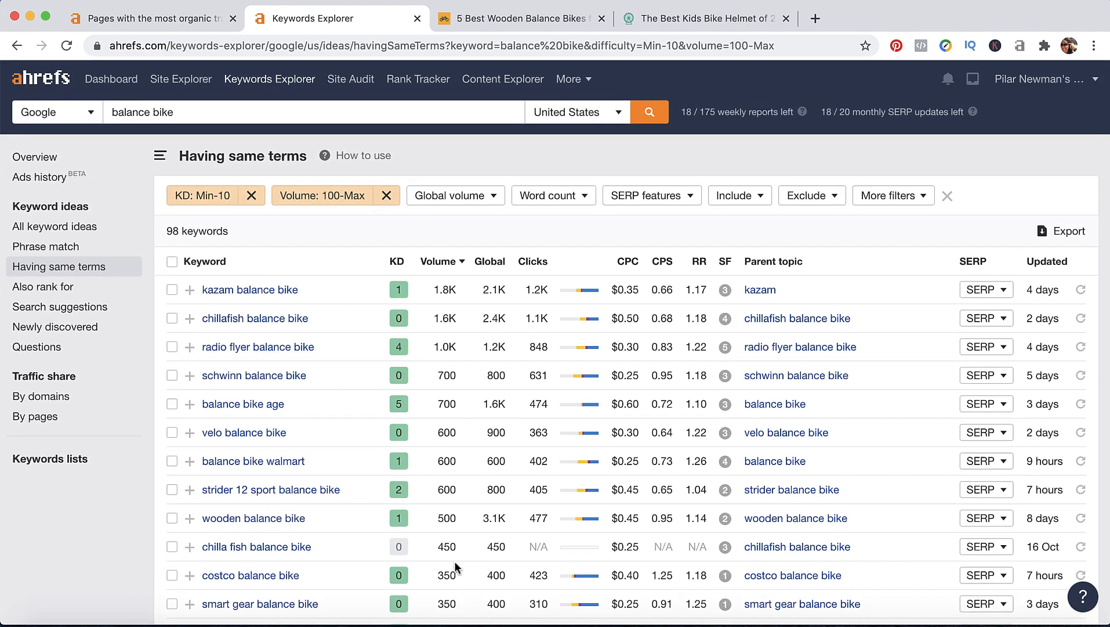
Go back from the KidsGearGuide helmet article to the Google results for "best kids helmets" and open results page 5
{"action": "left_click", "coordinate": [714, 19]}
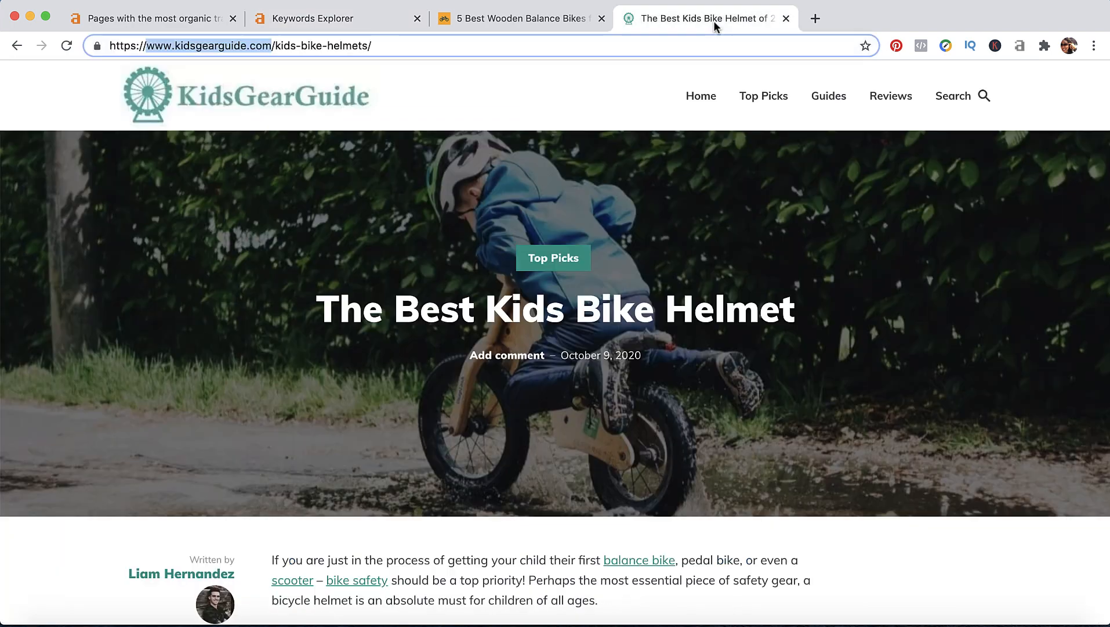
{"action": "left_click", "coordinate": [17, 45]}
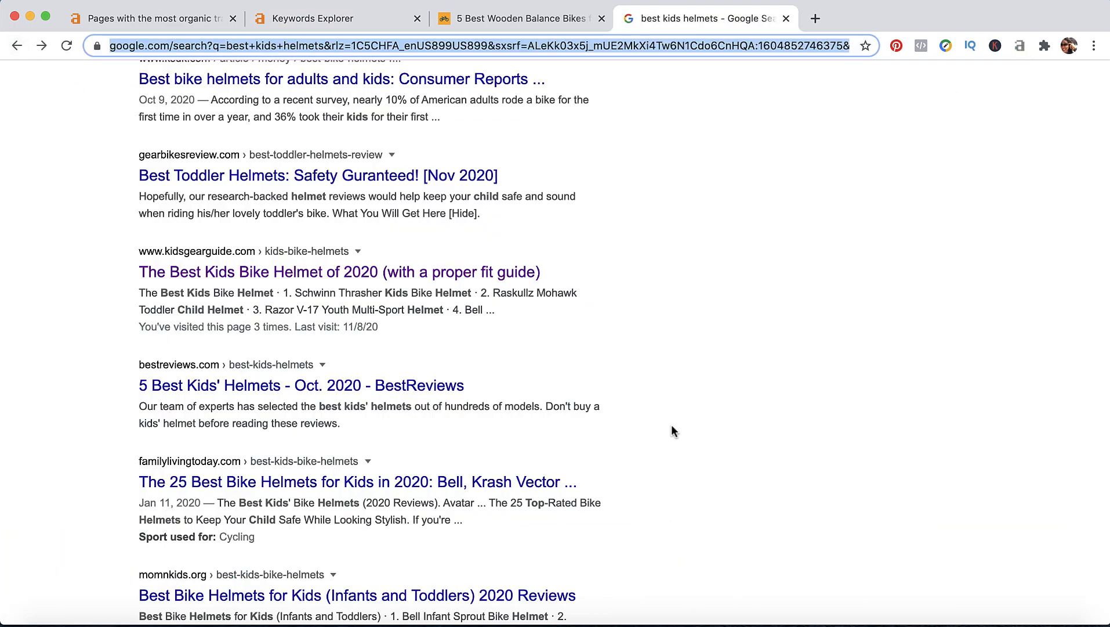
{"action": "scroll", "coordinate": [672, 429], "scroll_direction": "down", "scroll_amount": 4}
{"action": "scroll", "coordinate": [671, 430], "scroll_direction": "down", "scroll_amount": 7}
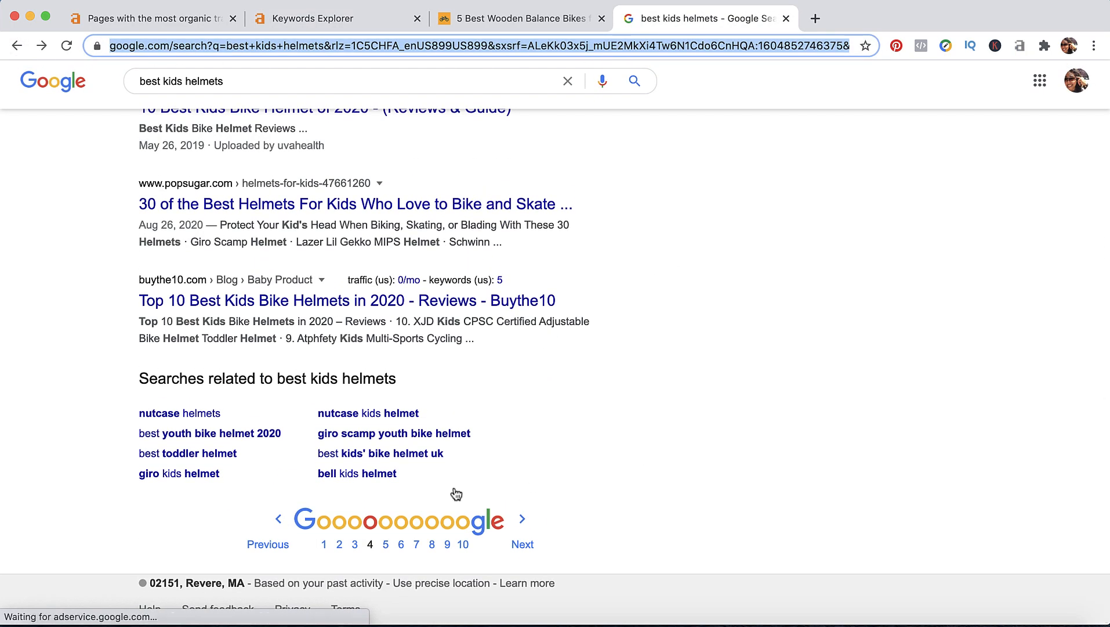
{"action": "left_click", "coordinate": [385, 544]}
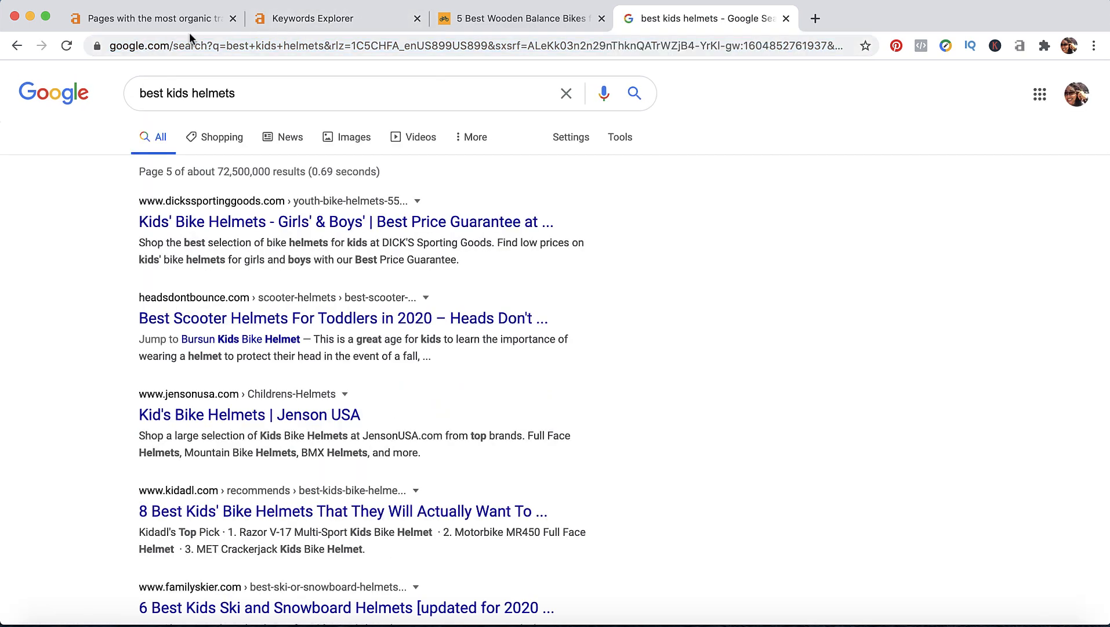
{"action": "left_click", "coordinate": [145, 19]}
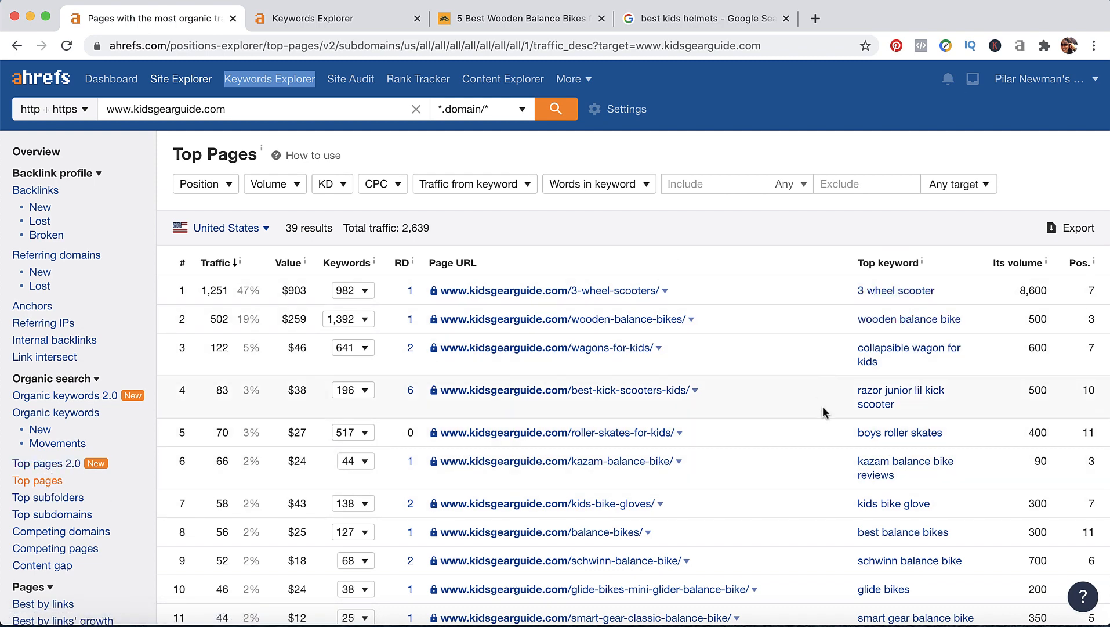
{"action": "scroll", "coordinate": [822, 405], "scroll_direction": "down", "scroll_amount": 1}
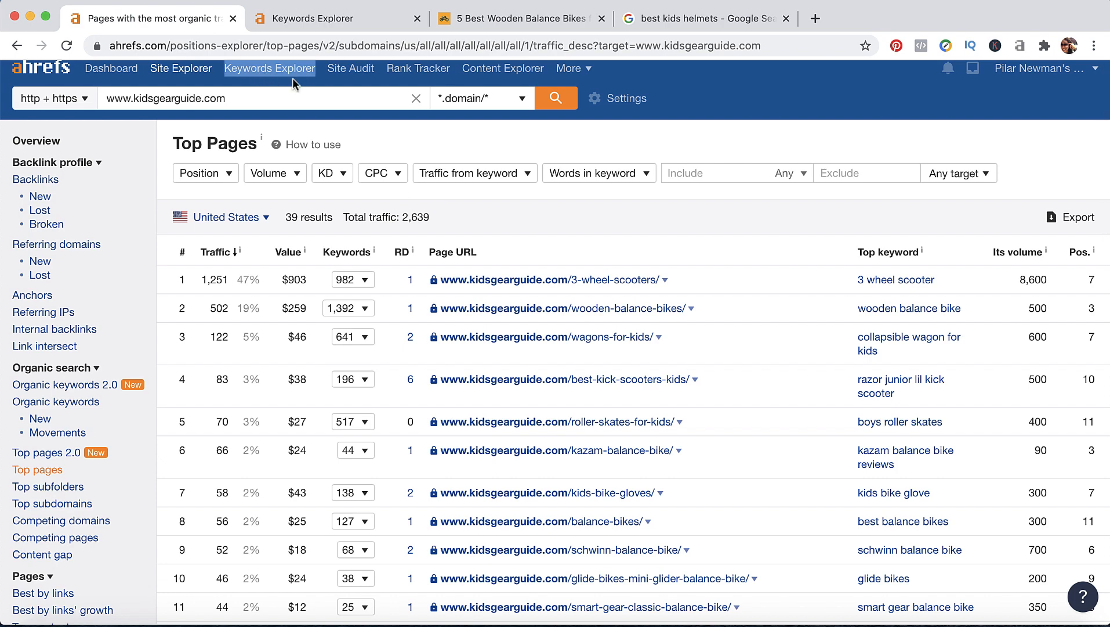
{"action": "left_click", "coordinate": [382, 7]}
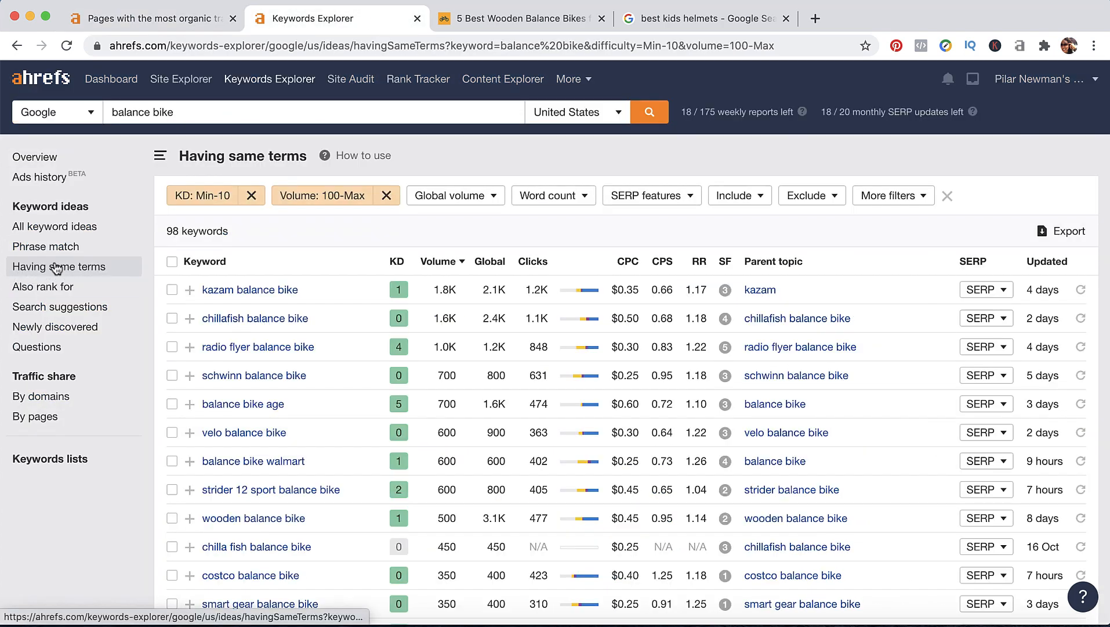
Look through the filtered "balance bike" keywords and the Costco SERP results among them, and return to the list's start
{"action": "scroll", "coordinate": [806, 434], "scroll_direction": "down", "scroll_amount": 5}
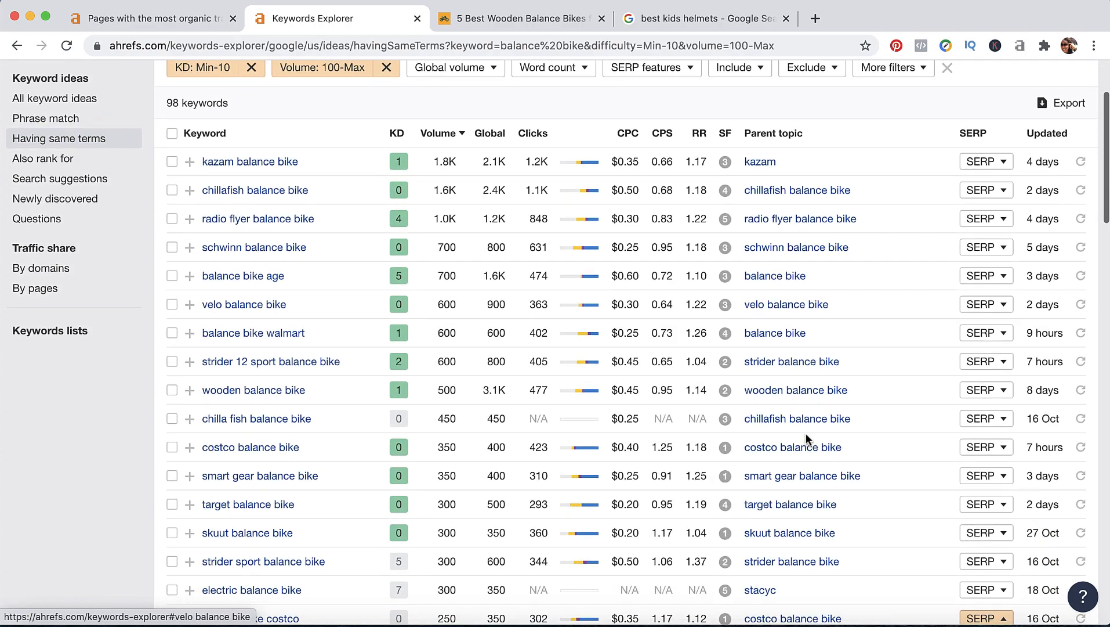
{"action": "scroll", "coordinate": [806, 432], "scroll_direction": "down", "scroll_amount": 12}
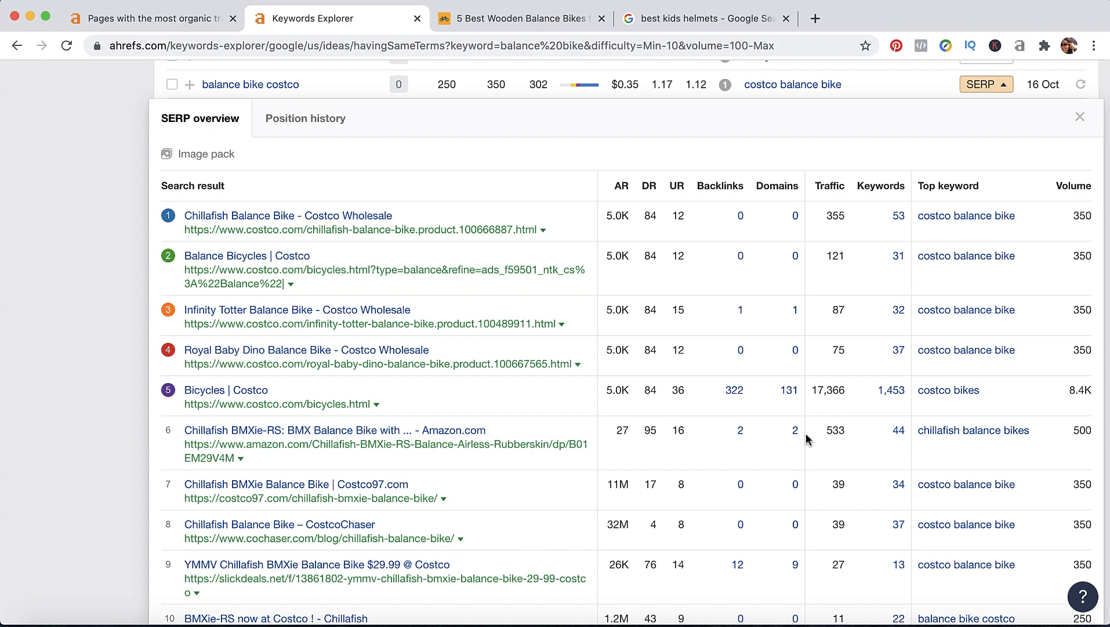
{"action": "scroll", "coordinate": [808, 439], "scroll_direction": "down", "scroll_amount": 9}
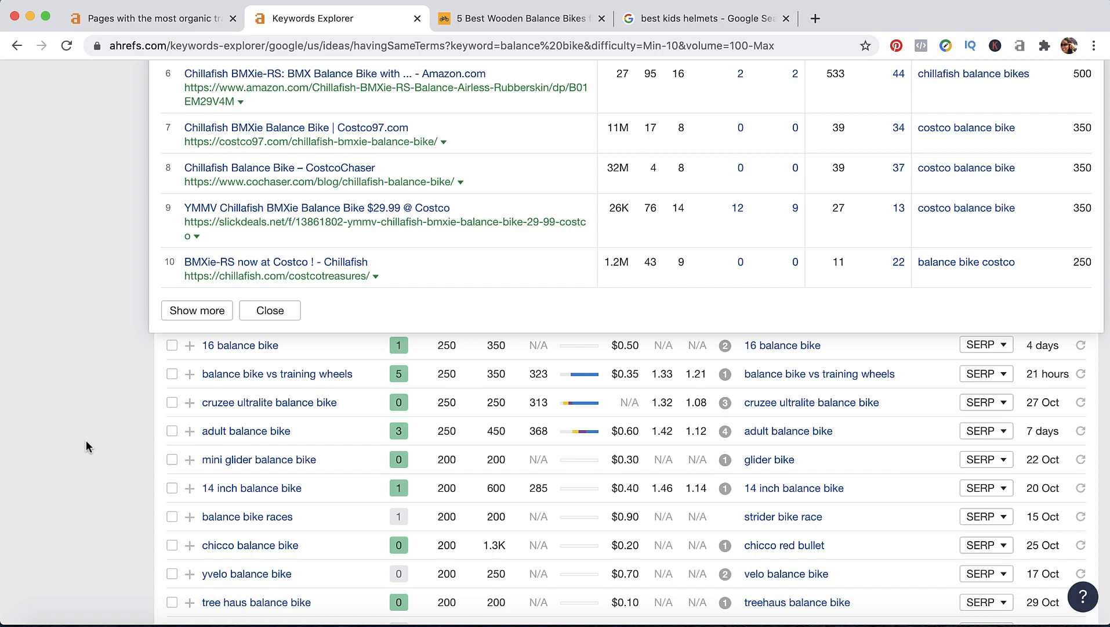
{"action": "scroll", "coordinate": [86, 447], "scroll_direction": "down", "scroll_amount": 6}
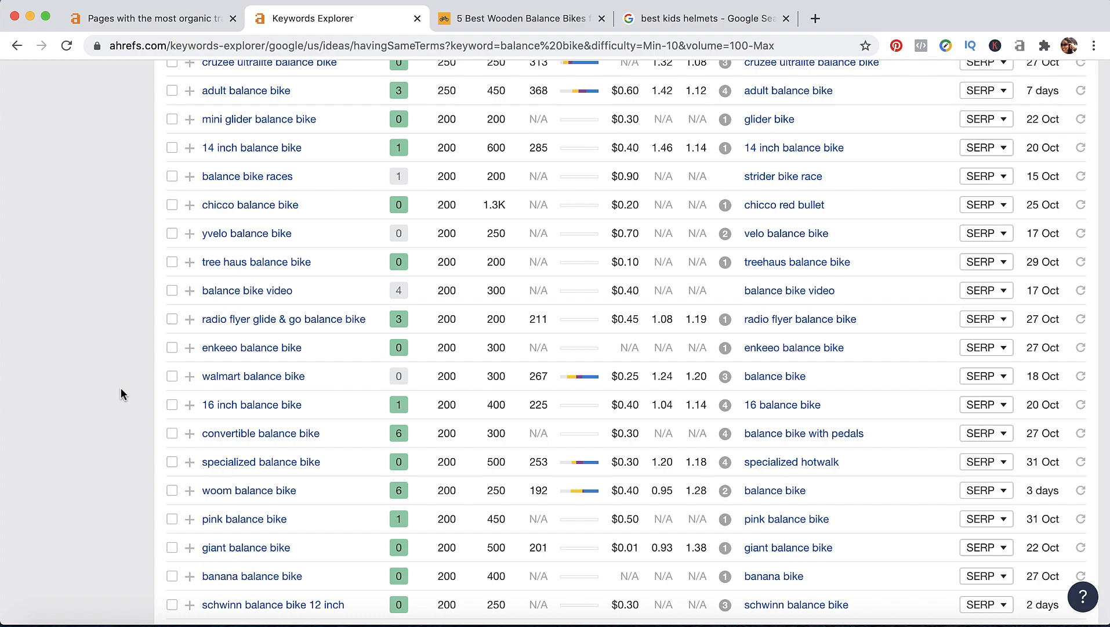
{"action": "scroll", "coordinate": [120, 387], "scroll_direction": "up", "scroll_amount": 15}
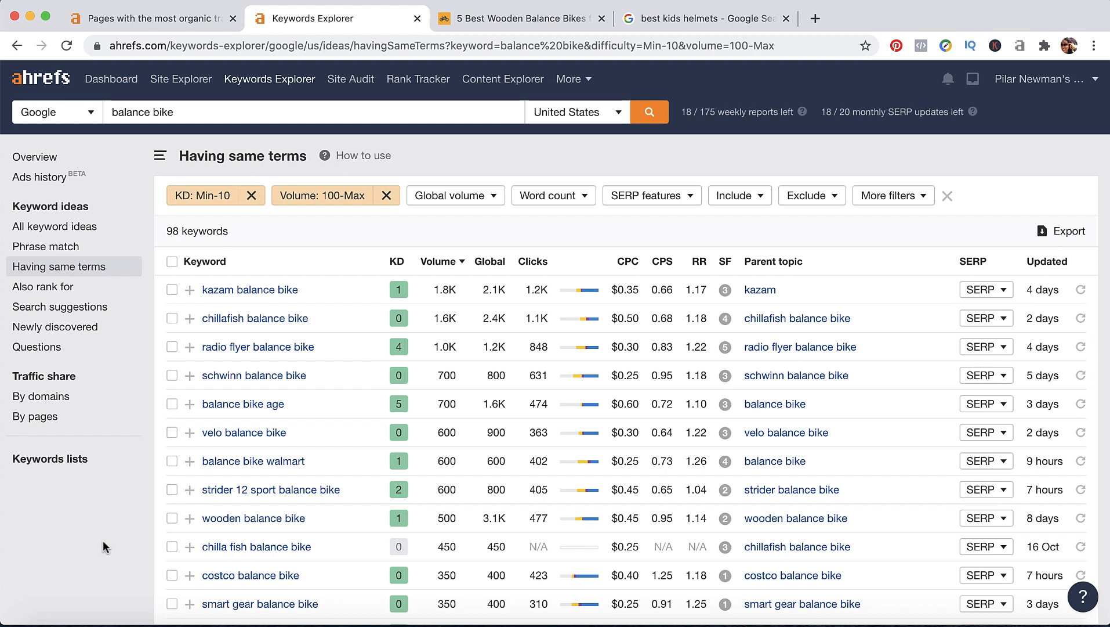
Review the low-difficulty "balance bike" keyword list through to the end of its first page
{"action": "scroll", "coordinate": [102, 540], "scroll_direction": "down", "scroll_amount": 3}
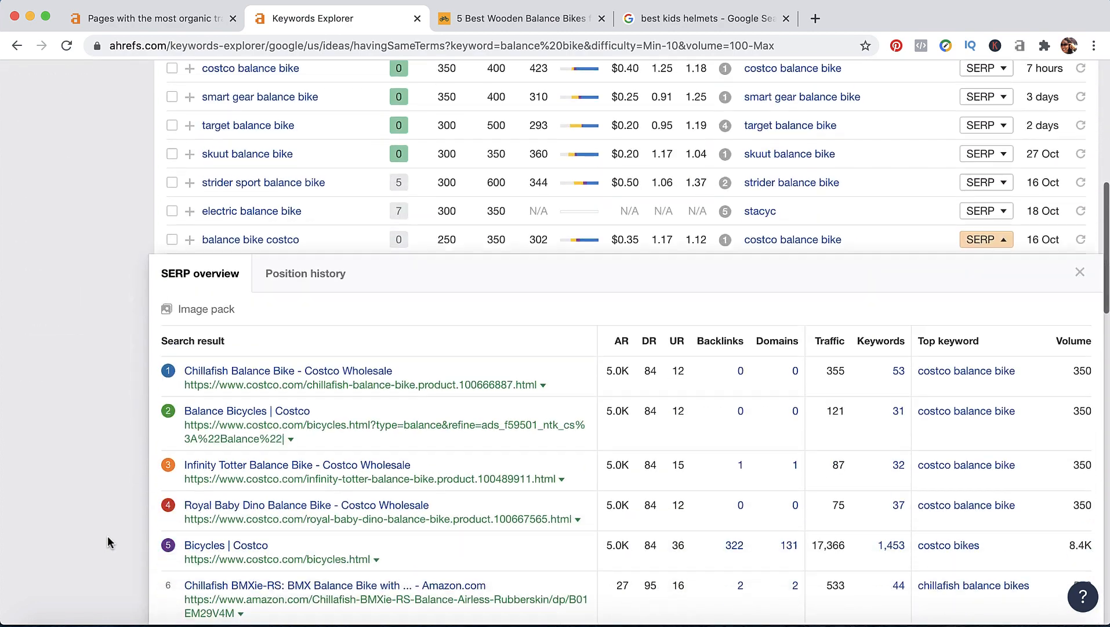
{"action": "scroll", "coordinate": [107, 537], "scroll_direction": "down", "scroll_amount": 6}
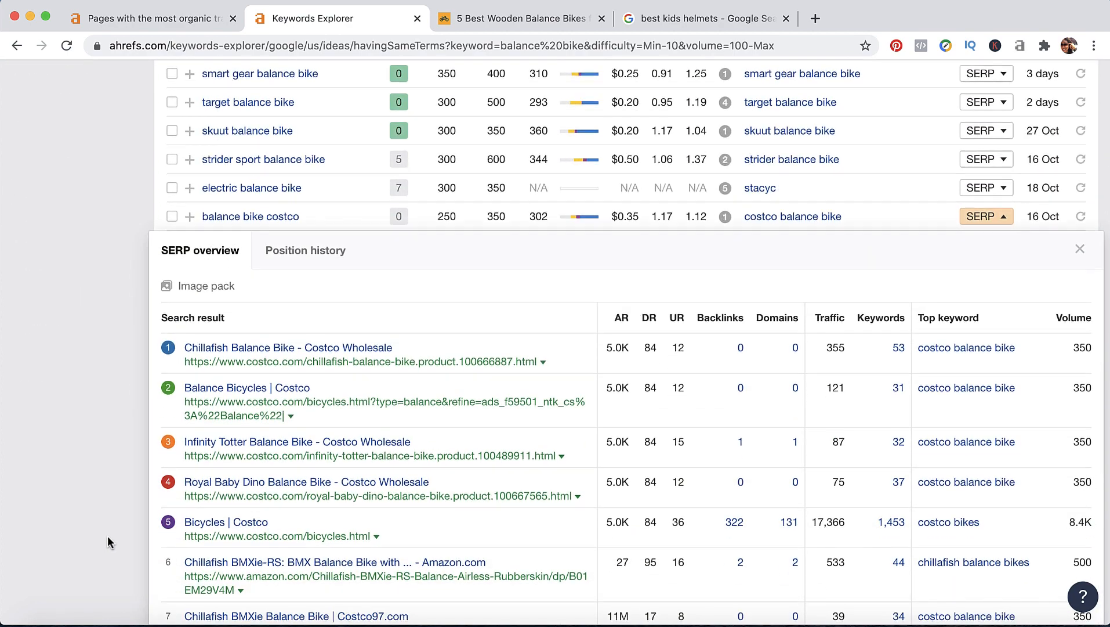
{"action": "scroll", "coordinate": [107, 536], "scroll_direction": "down", "scroll_amount": 2}
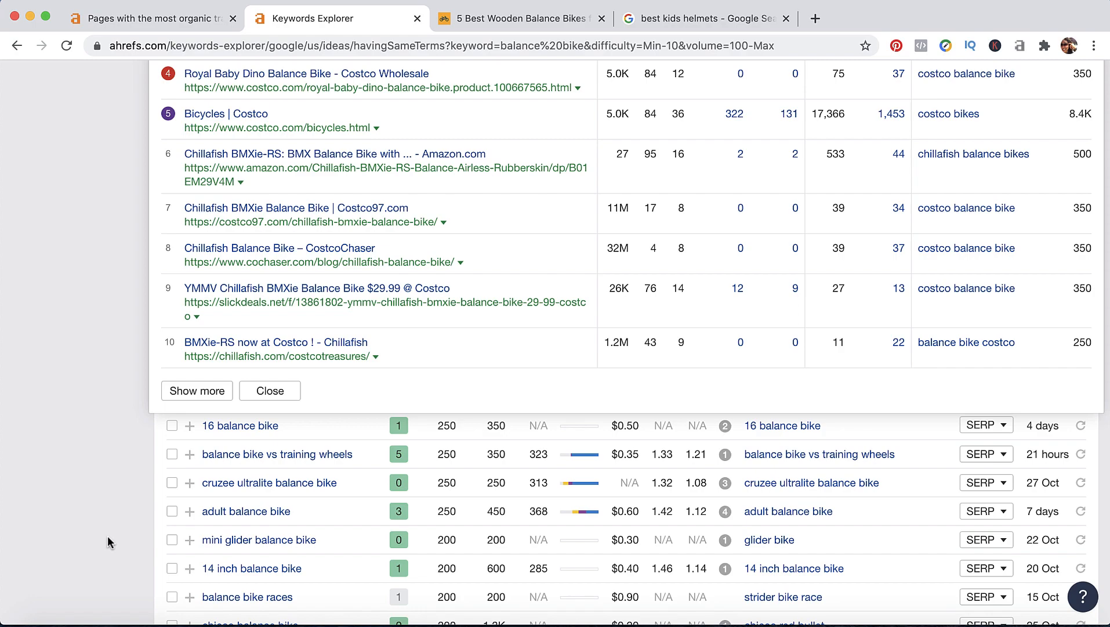
{"action": "scroll", "coordinate": [108, 535], "scroll_direction": "down", "scroll_amount": 12}
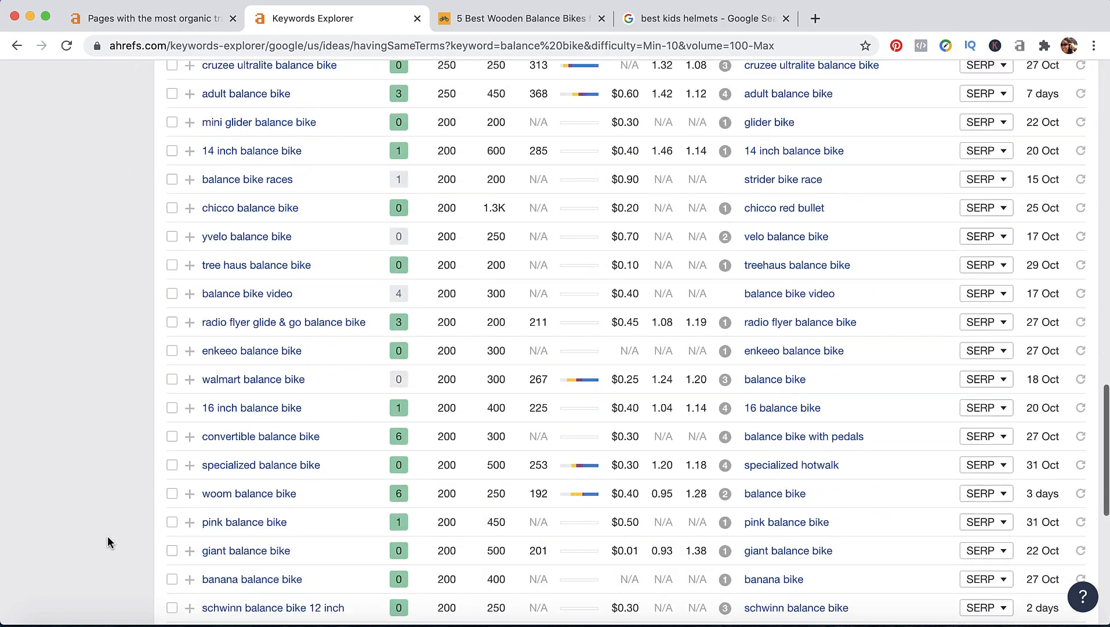
{"action": "scroll", "coordinate": [108, 535], "scroll_direction": "down", "scroll_amount": 1}
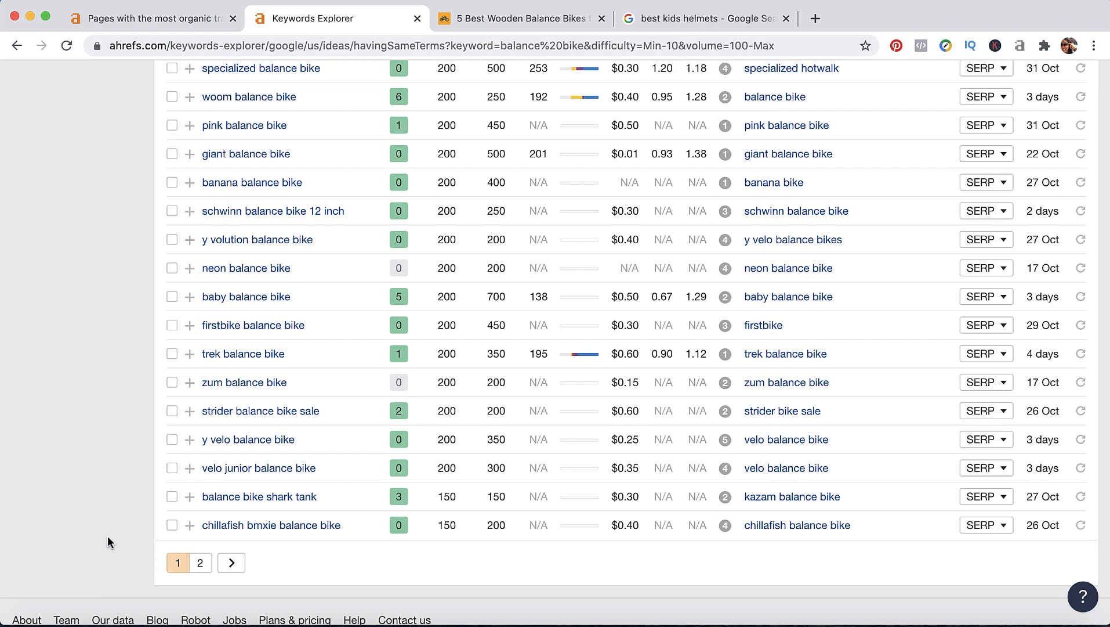
{"action": "scroll", "coordinate": [108, 536], "scroll_direction": "up", "scroll_amount": 5}
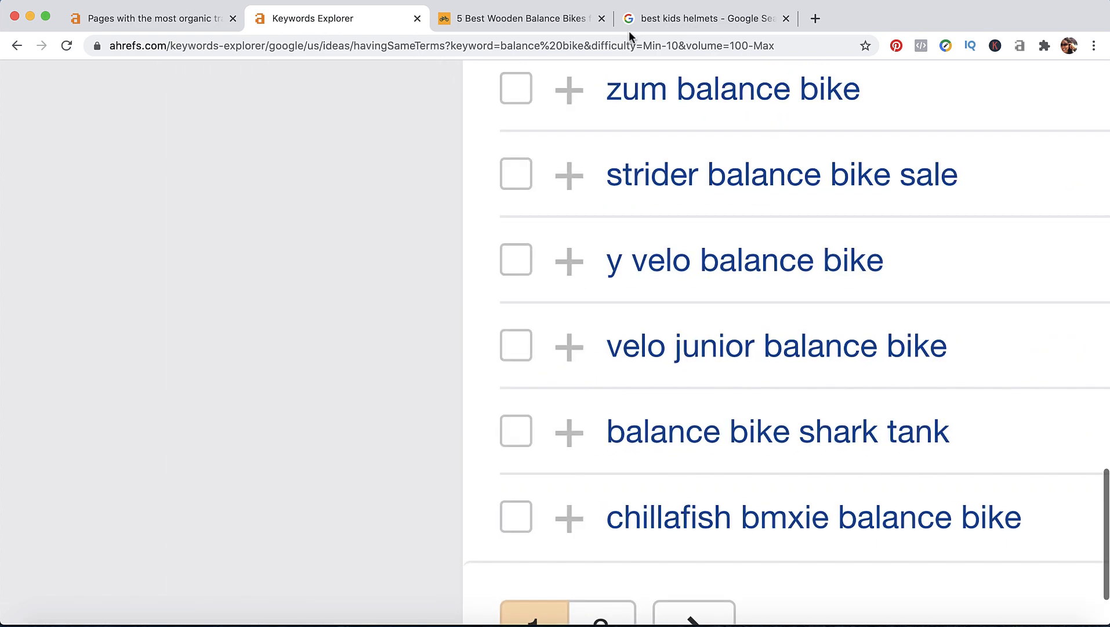